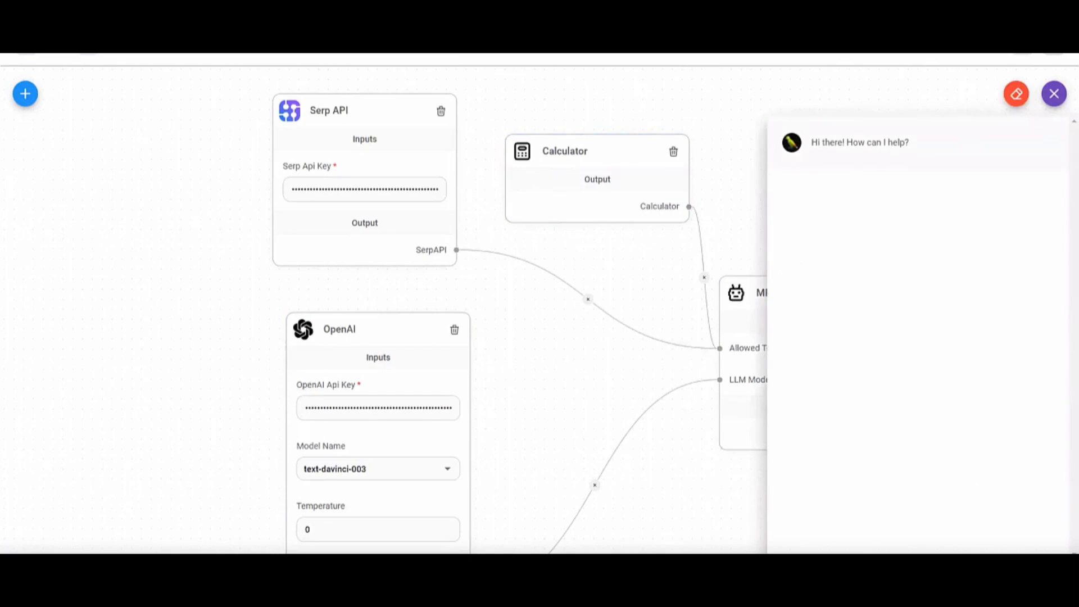
- Ask the agent chat "Who is Elon Musk? What is his current net worth raised to the 0.23 power?" and close the chat
key(Return)
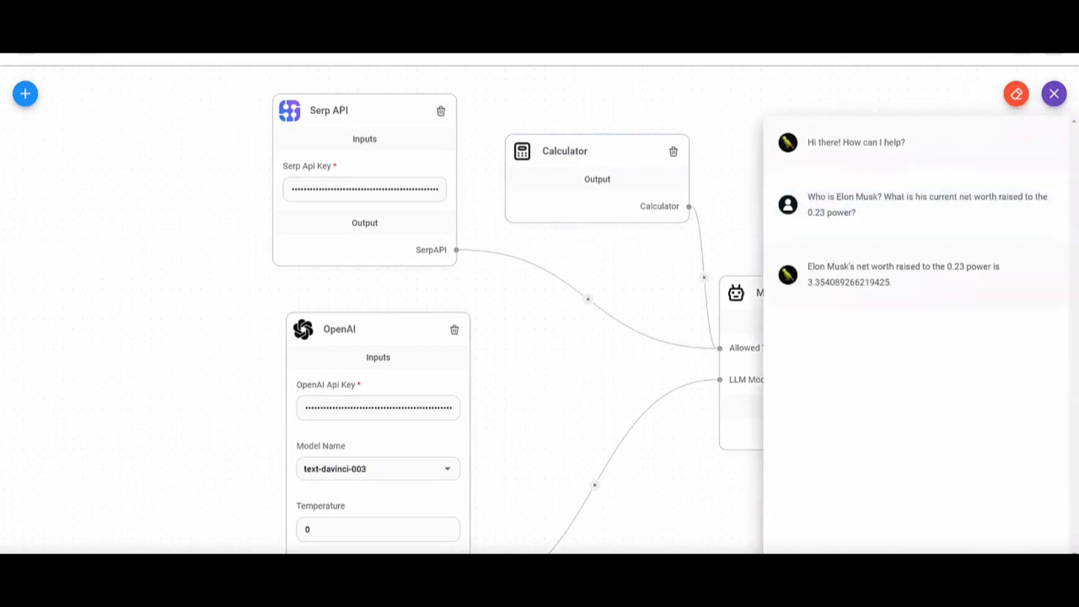
click(1042, 99)
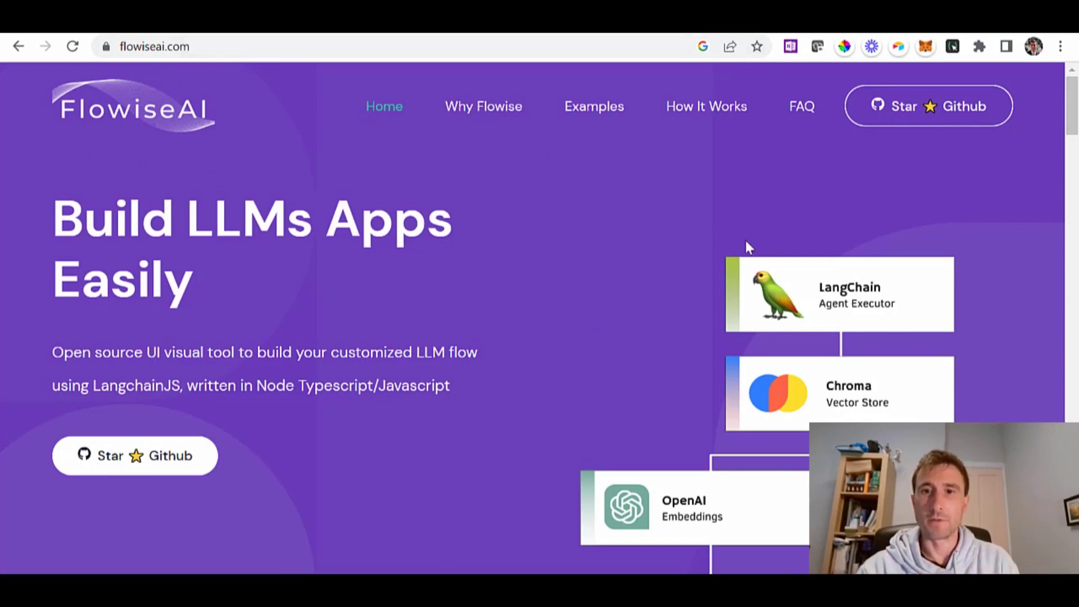
- Show the "How to get started?" answer in the Flowise site's FAQ and open Command Prompt
scroll(672, 450, down, 20)
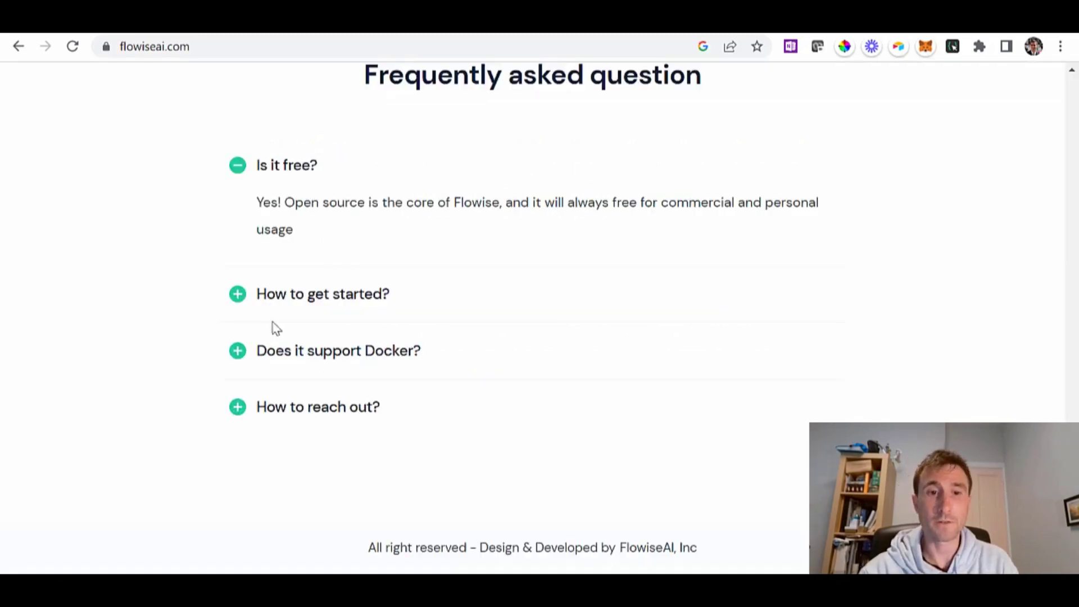
click(338, 295)
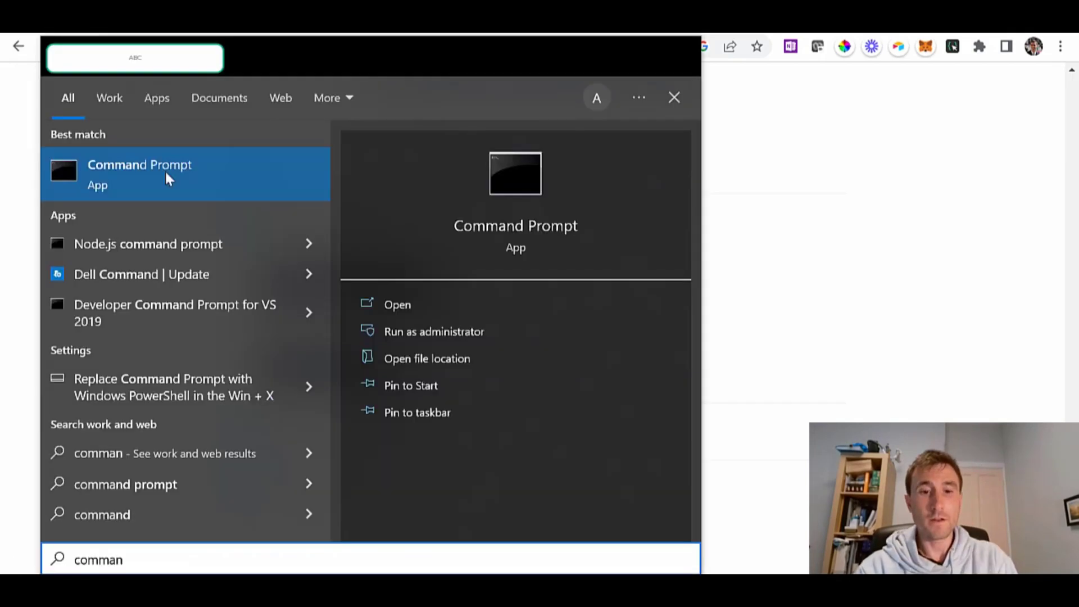
click(164, 170)
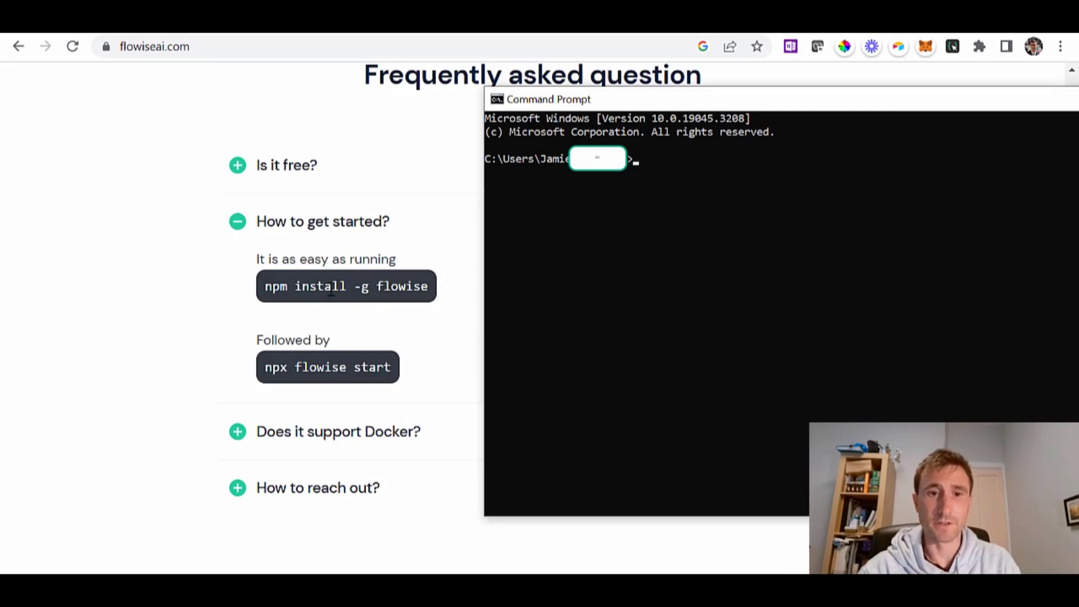
- Enter the command npm install -g flowise in Command Prompt without running it
text(no)
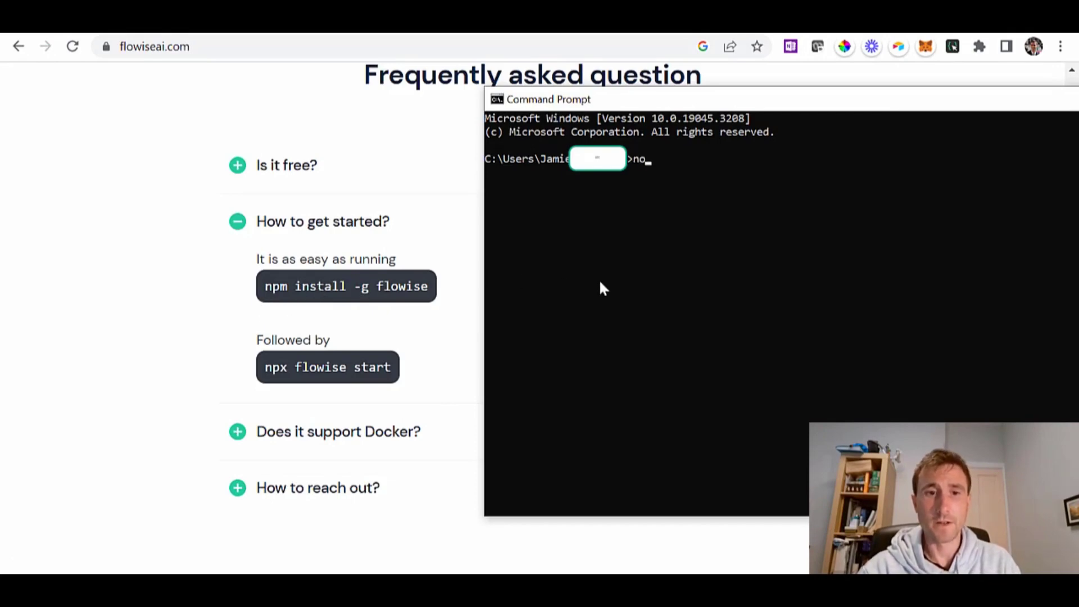
key(BackSpace)
text(pm install )
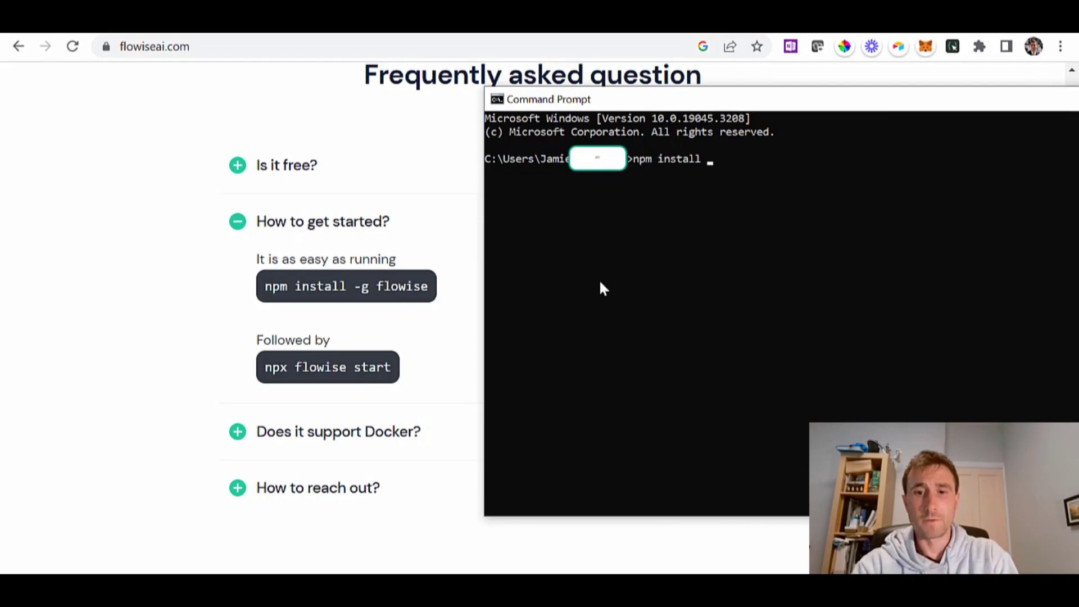
text(-g flow)
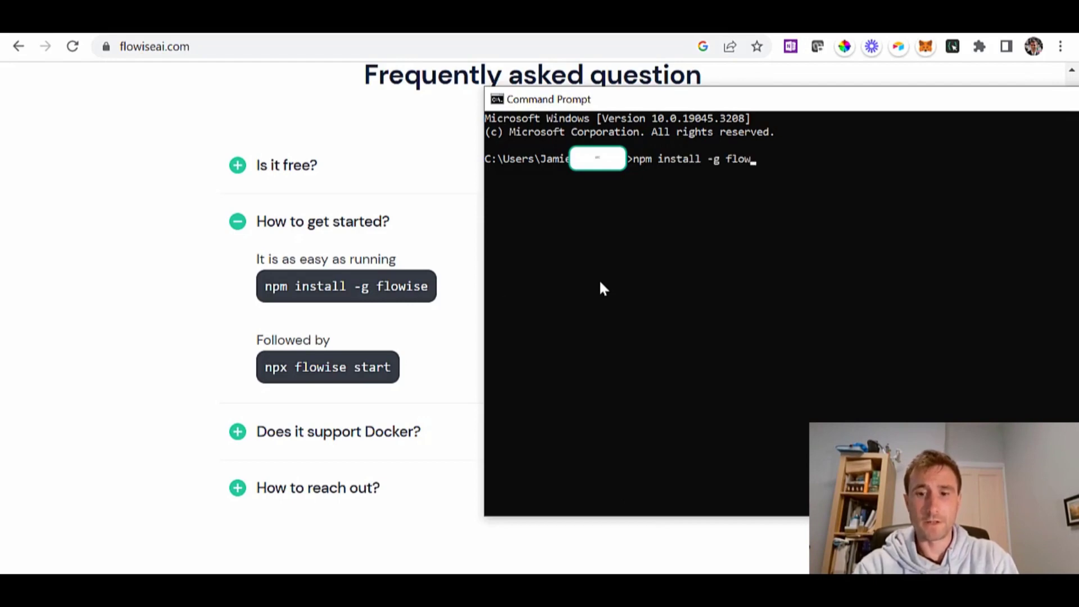
text(ise)
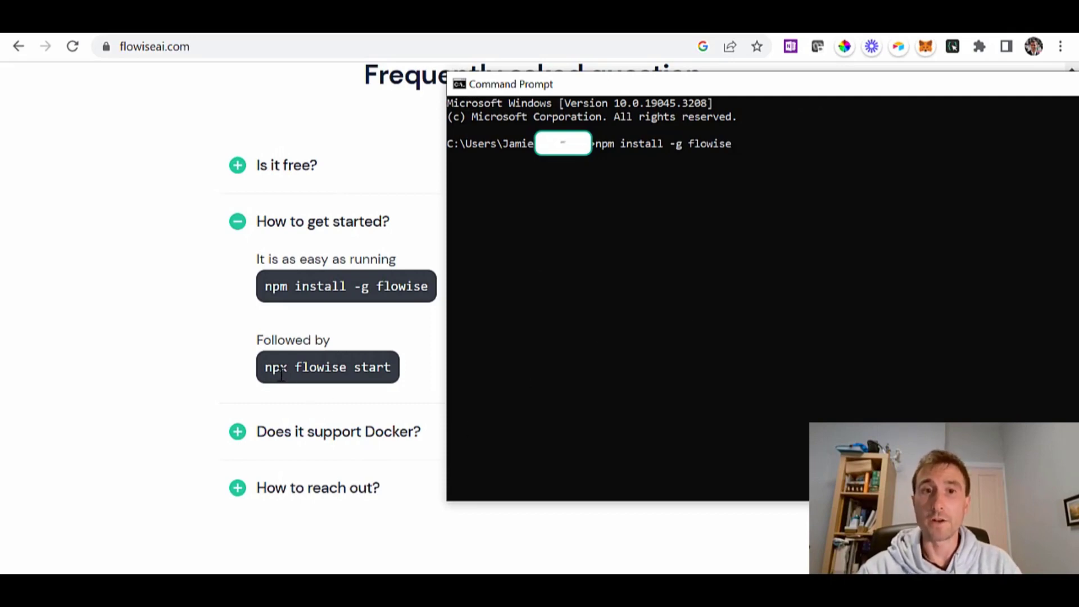
- Replace the entered command with npx flowise start and run it to launch the local Flowise server
key(BackSpace)
key(BackSpace)
key(BackSpace)
key(BackSpace)
key(BackSpace)
key(BackSpace)
key(BackSpace)
key(BackSpace)
key(BackSpace)
key(BackSpace)
key(BackSpace)
key(BackSpace)
key(BackSpace)
key(BackSpace)
key(BackSpace)
key(BackSpace)
key(BackSpace)
key(BackSpace)
key(BackSpace)
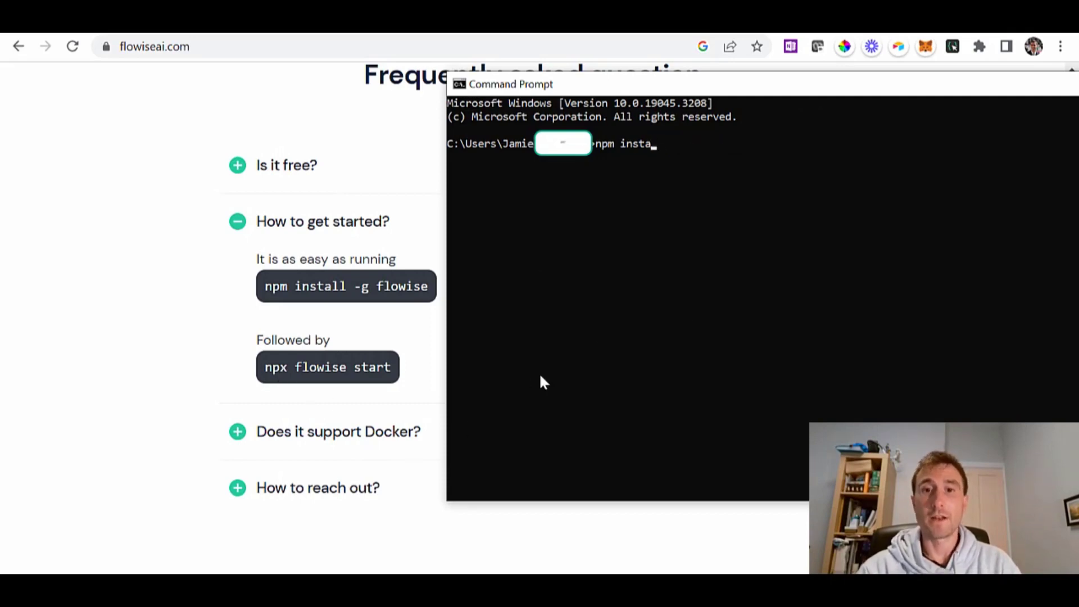
text(x flowise sta)
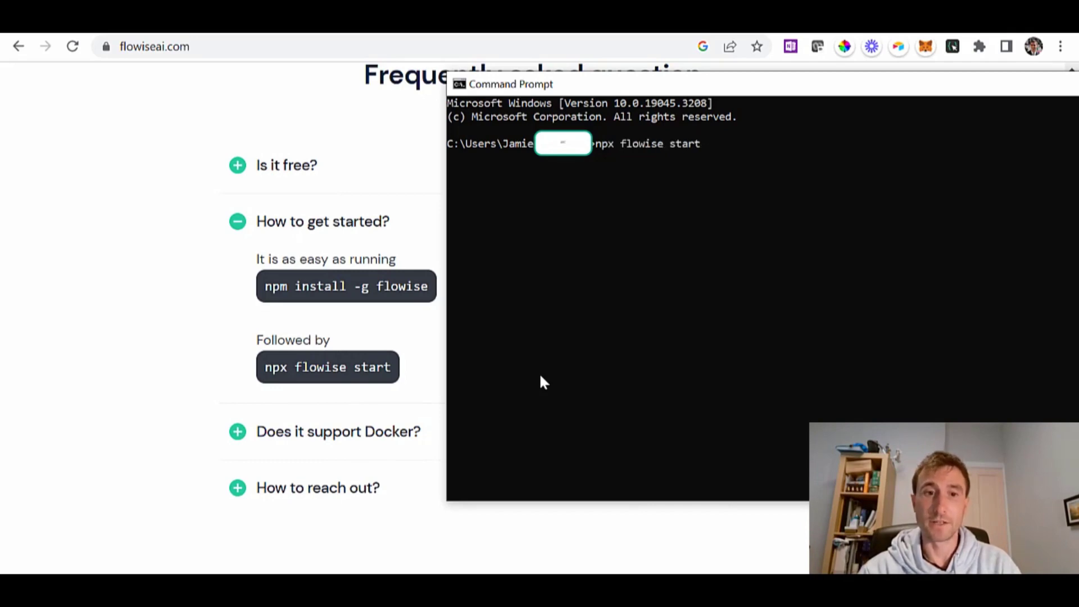
key(Return)
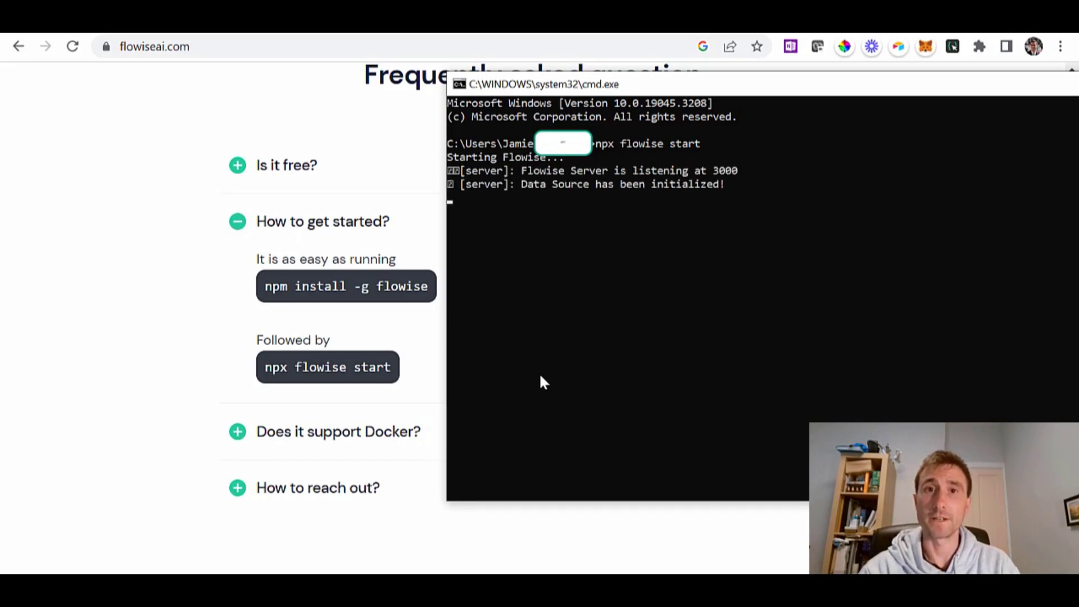
- Switch to the browser and open localhost:3000
click(215, 63)
click(215, 48)
text(l)
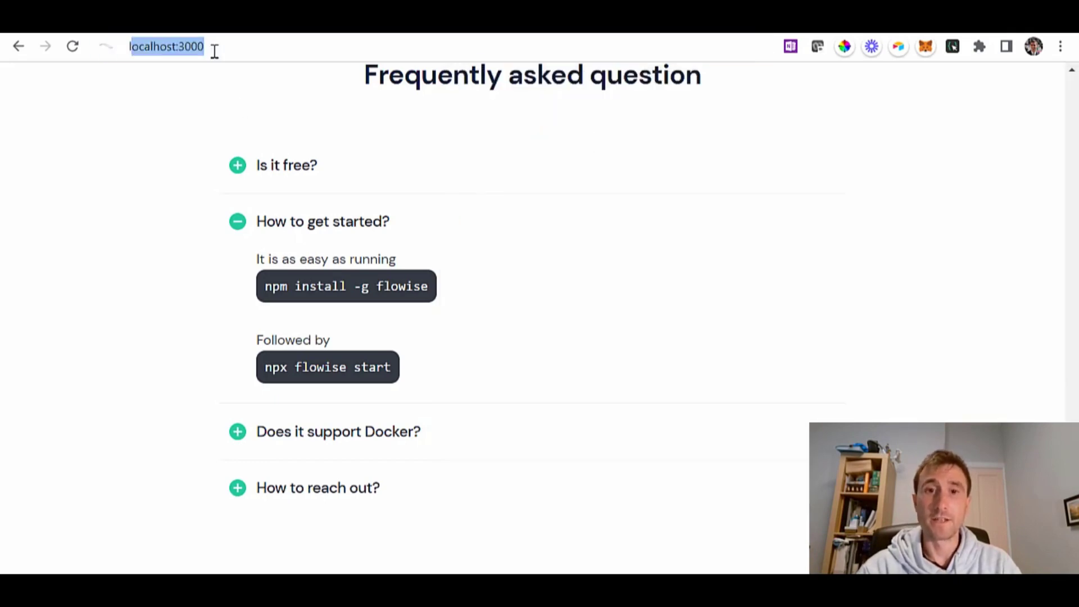
text(ocal)
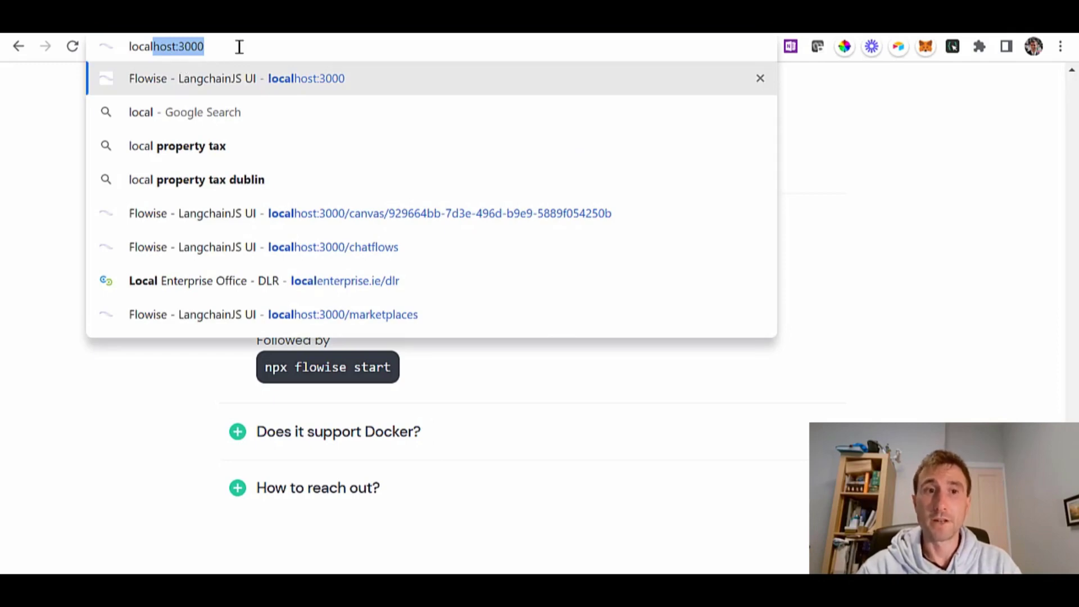
key(Return)
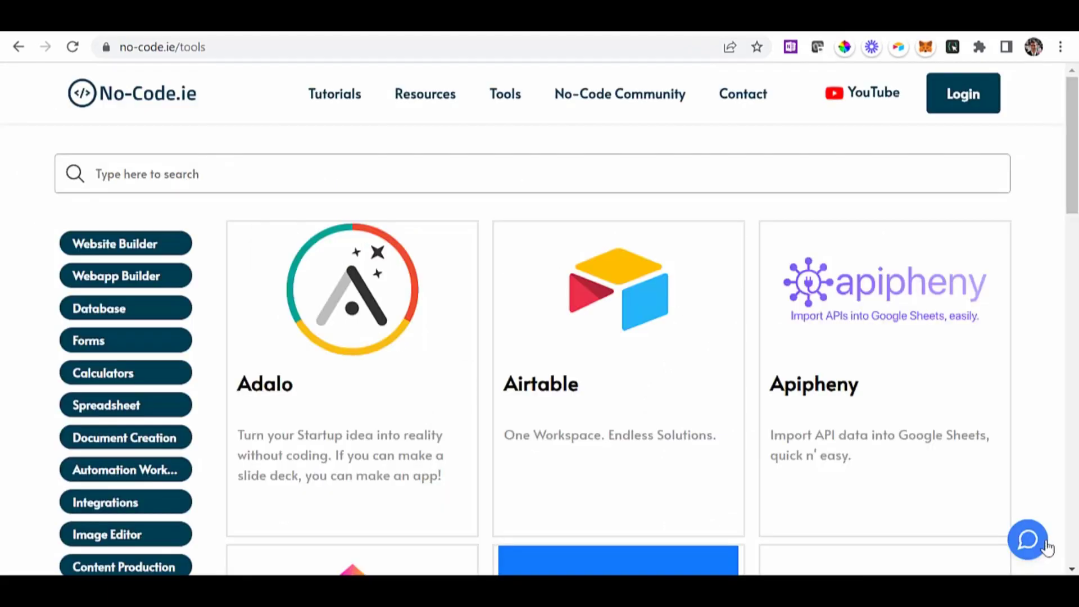
- Open the chat widget on the No-Code.ie tools page and ask it for the top 3 no-code tools
click(1032, 543)
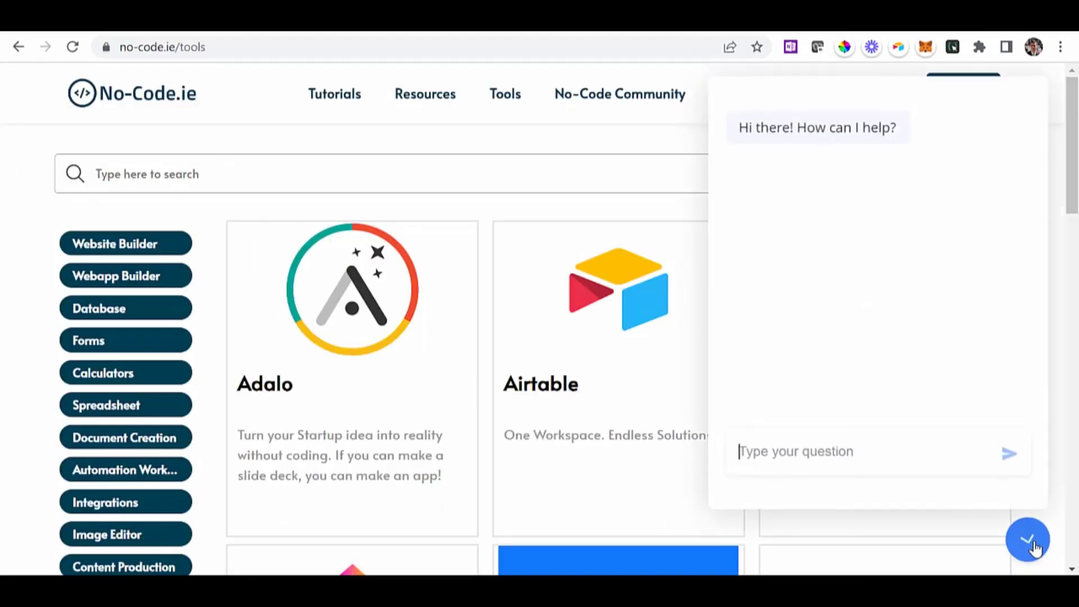
click(821, 450)
text(Can you)
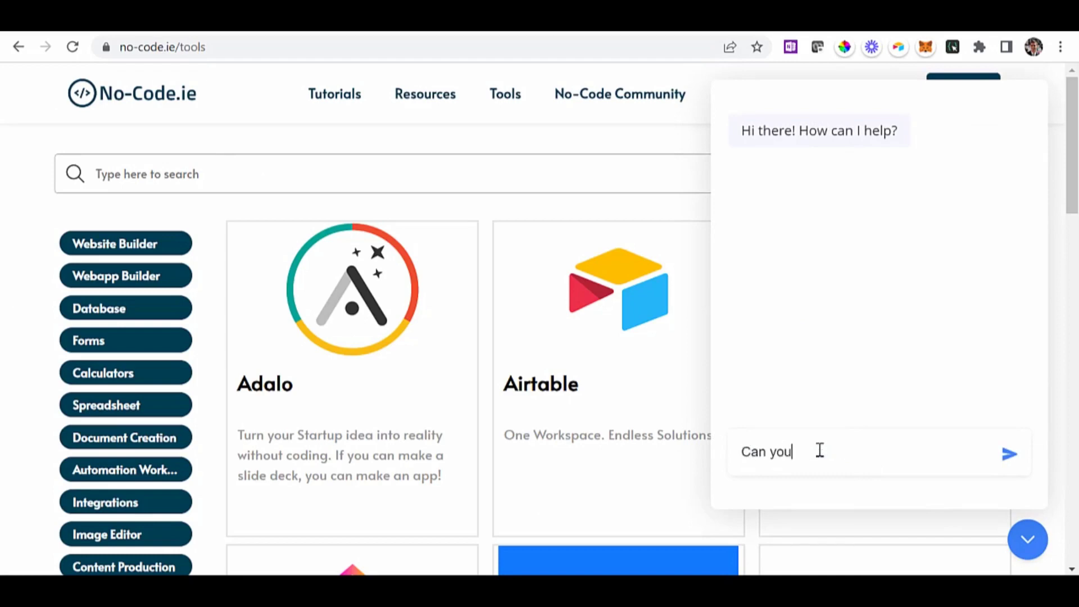
text( tell me the tip)
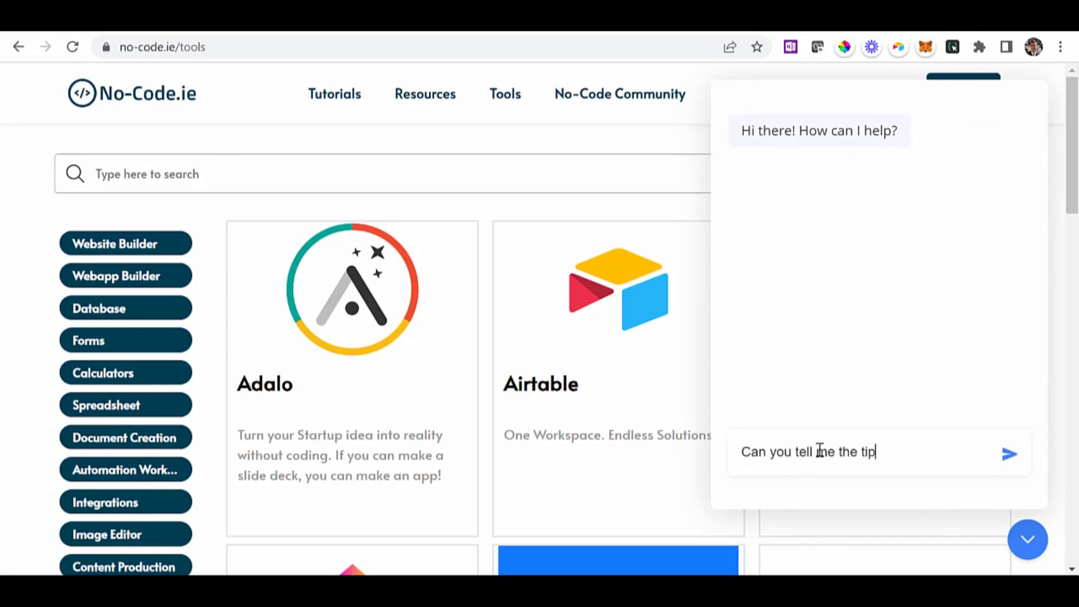
text( 3 no-code tools?)
key(Return)
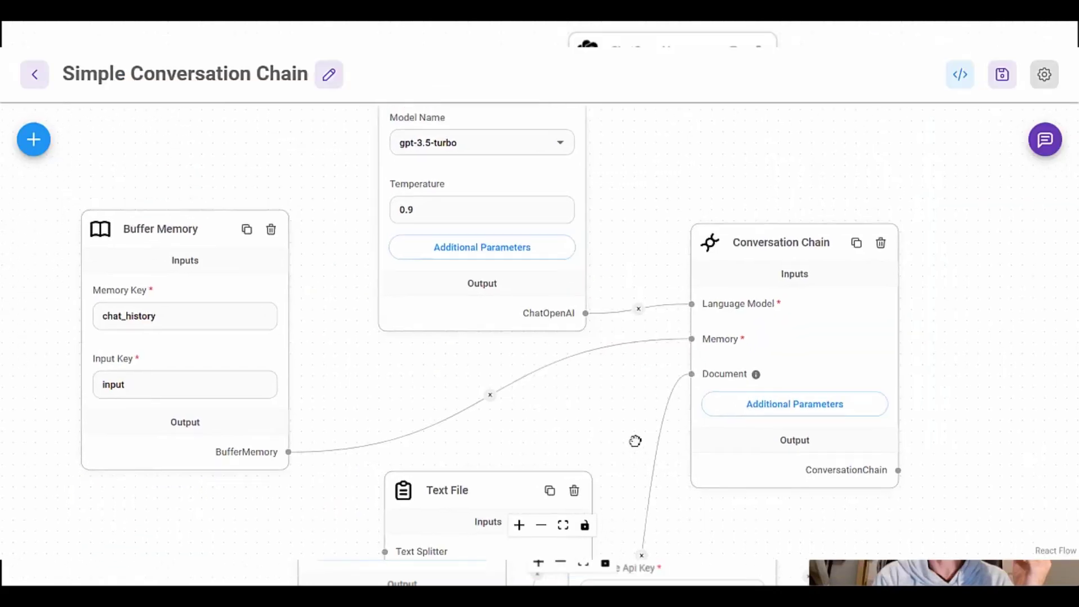
- Open the chat of the Simple Conversation Chain chatflow and ask "What is no-code?"
drag(633, 441, 597, 338)
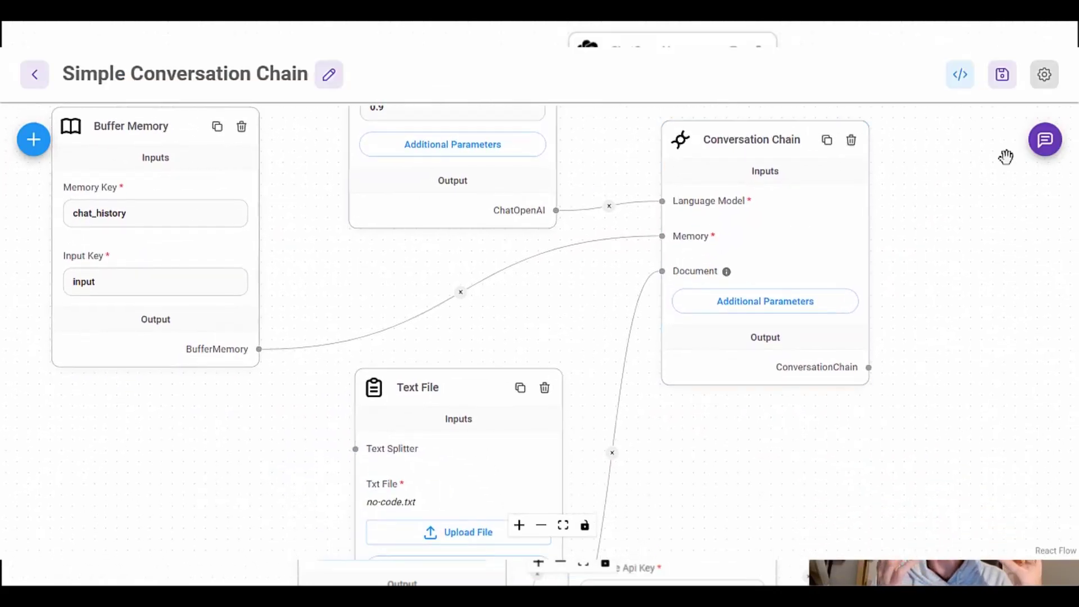
click(1044, 147)
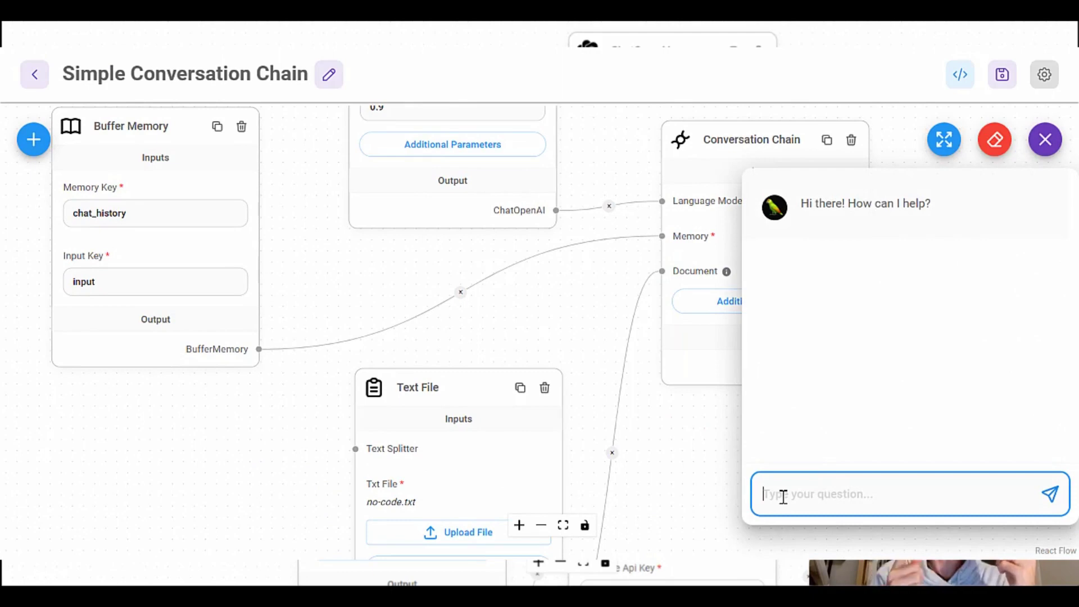
text(What is n)
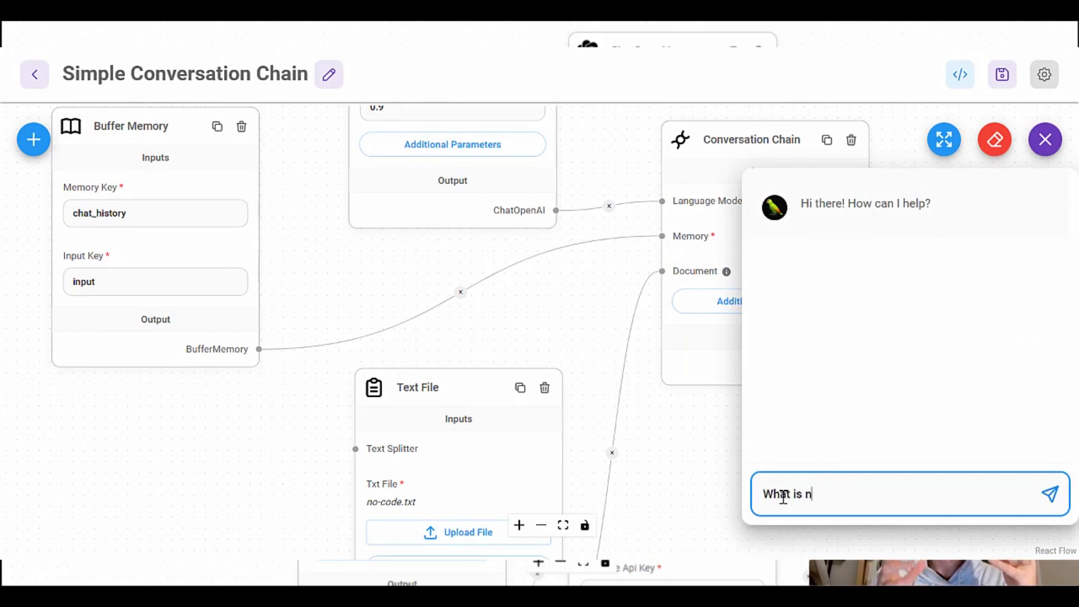
text(o-code?)
key(Return)
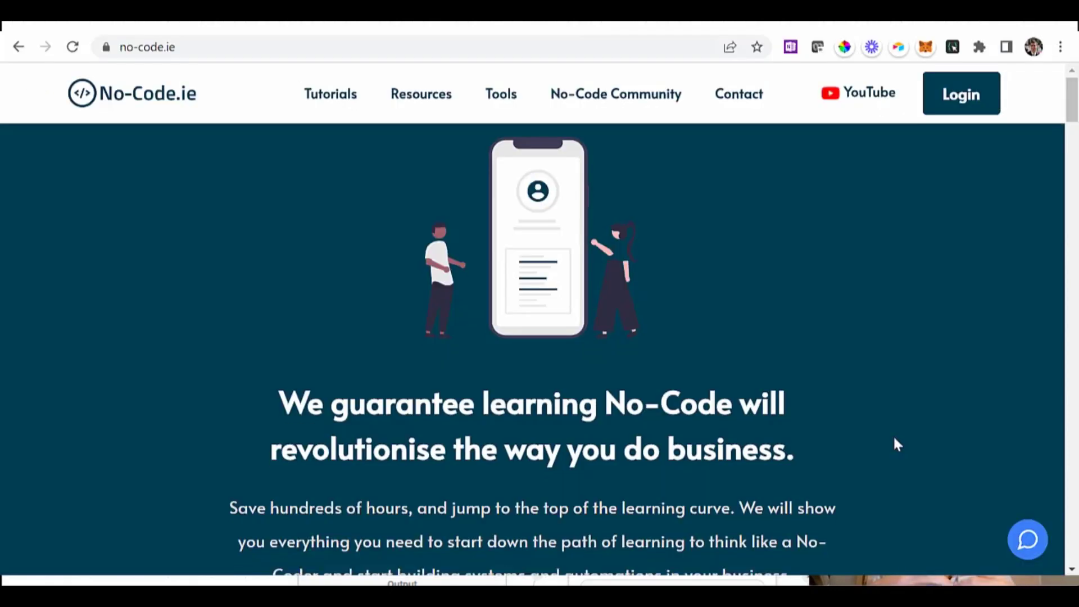
- Ask the chat widget on the No-Code.ie home page "Is no-code for me?"
scroll(894, 444, down, 9)
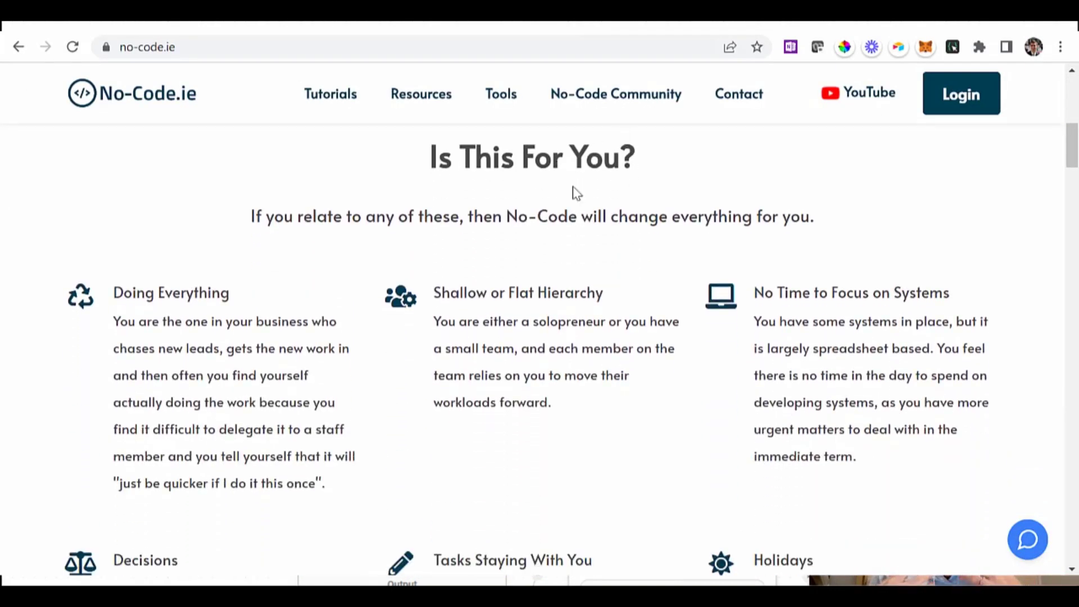
click(1028, 540)
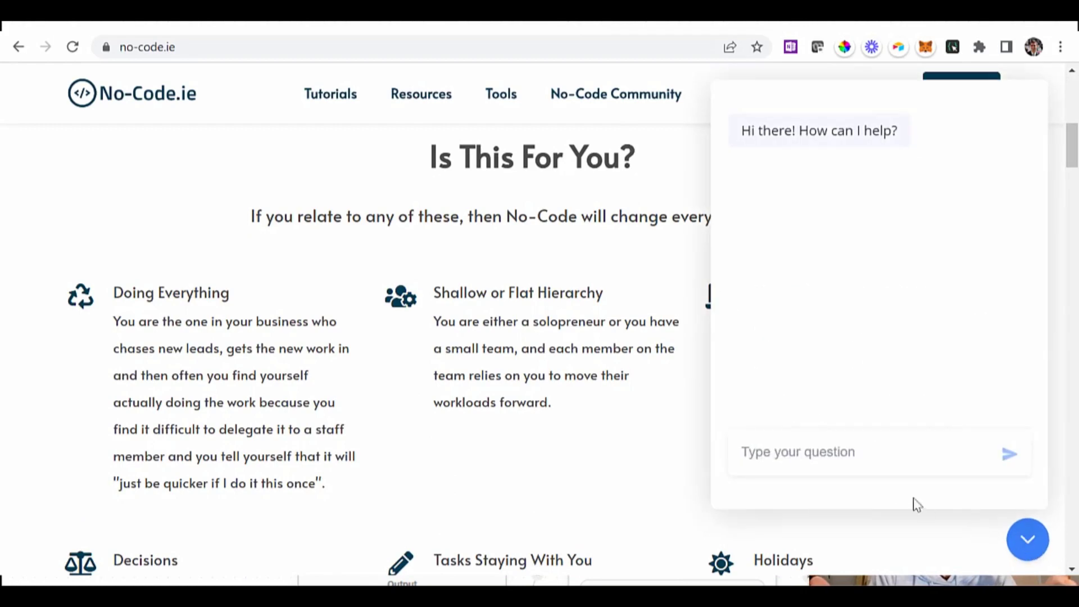
text(Is no)
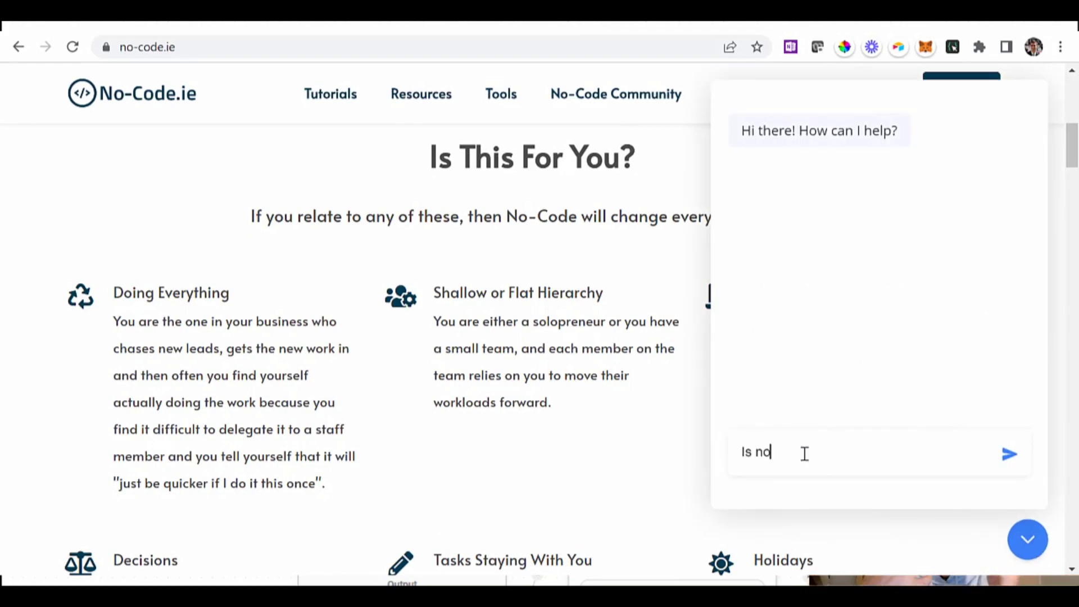
text(-code f)
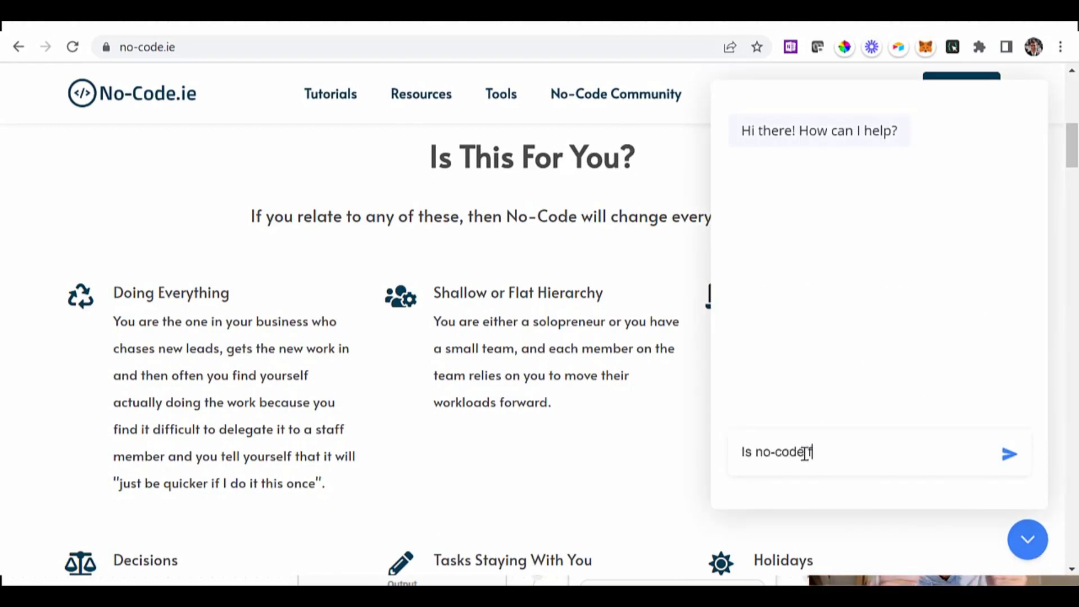
text(or me?)
key(Return)
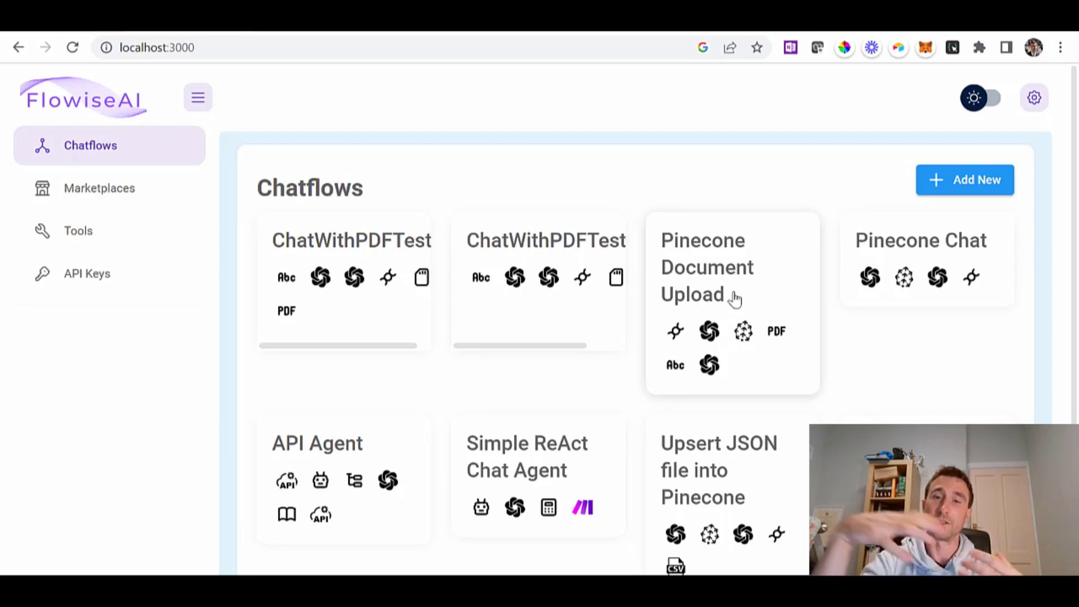
- Open the Simple Conversation Chain template from the Flowise marketplace and create a new chatflow from it
click(103, 205)
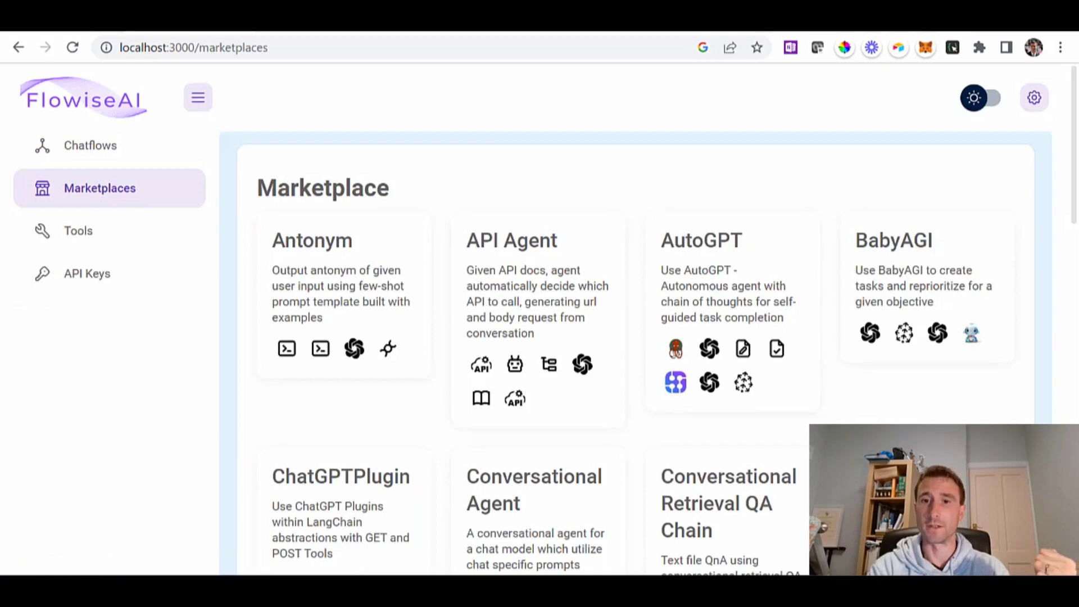
scroll(731, 378, down, 4)
scroll(725, 377, up, 1)
scroll(726, 376, up, 3)
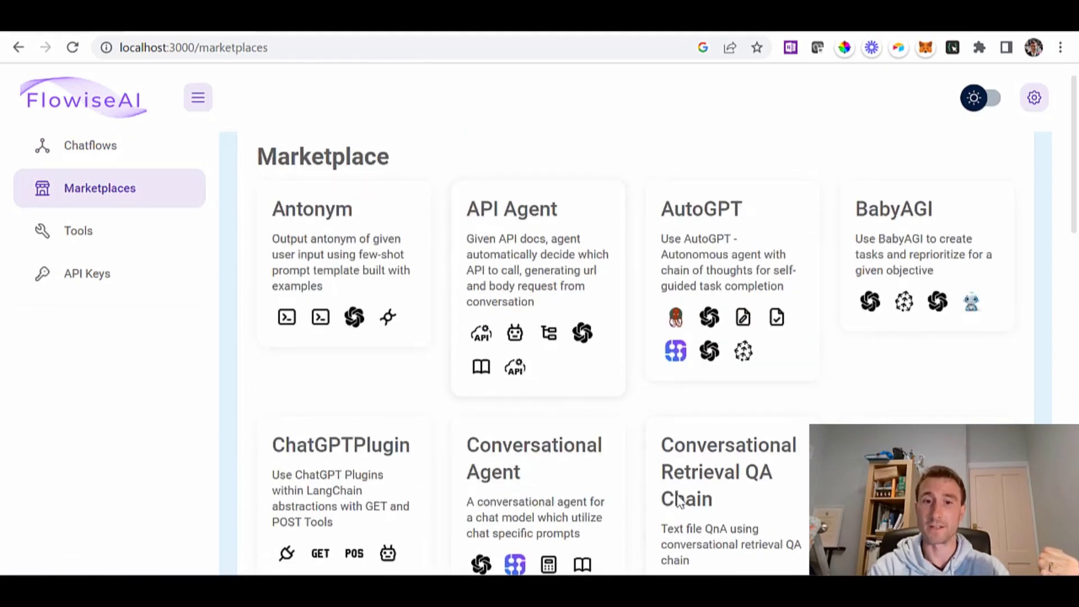
scroll(680, 500, down, 7)
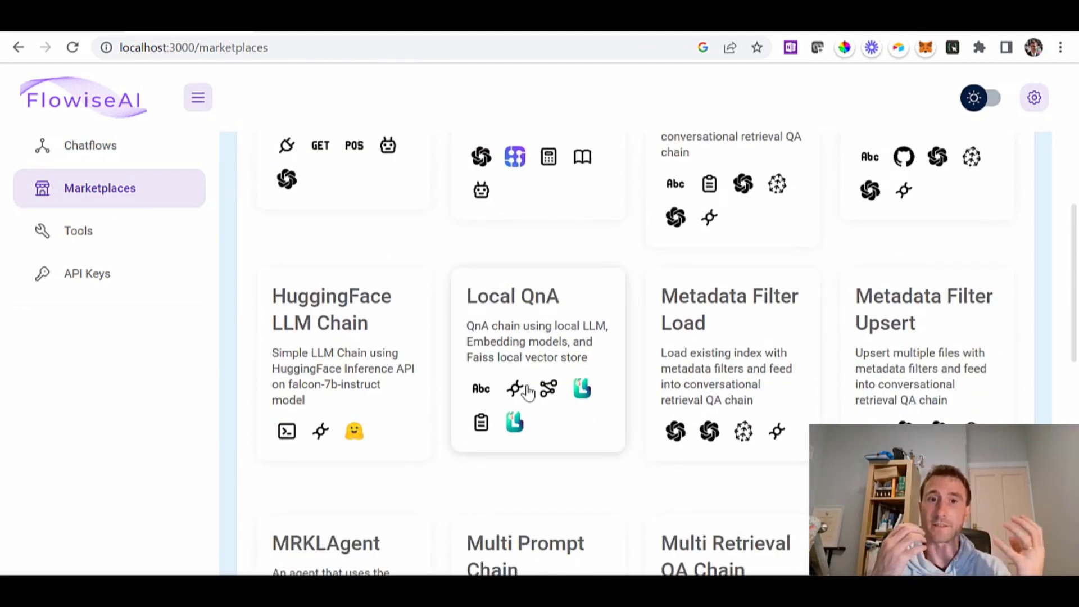
scroll(529, 391, down, 15)
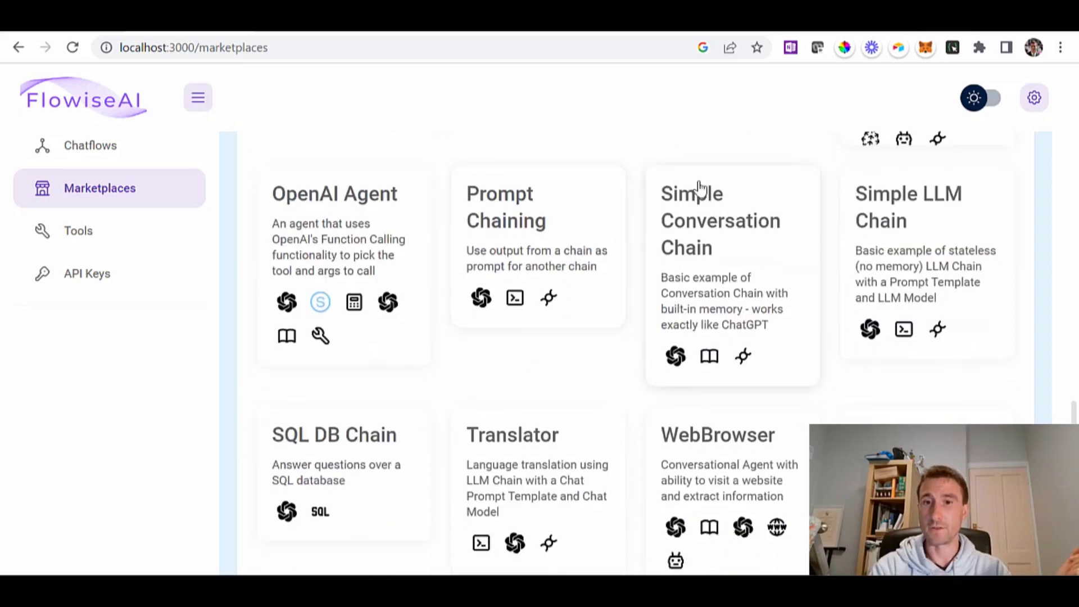
click(747, 264)
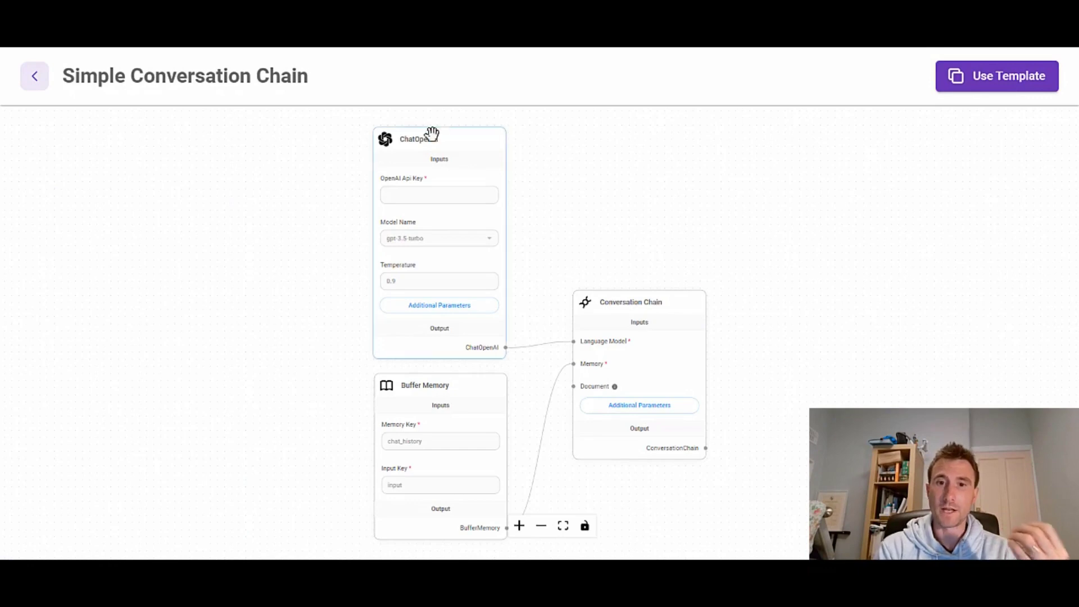
drag(766, 338, 770, 319)
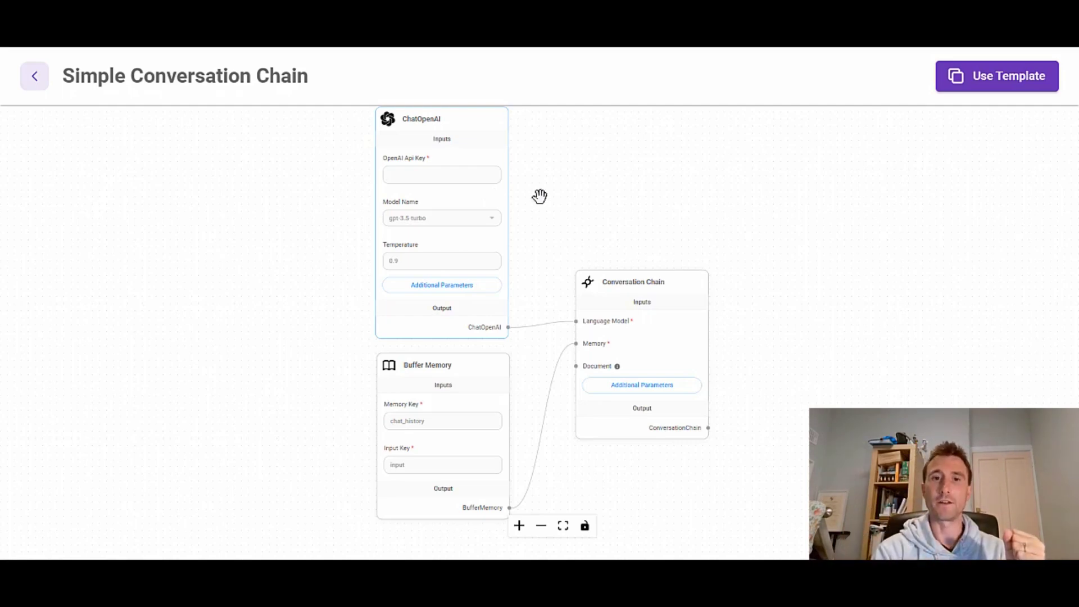
click(994, 87)
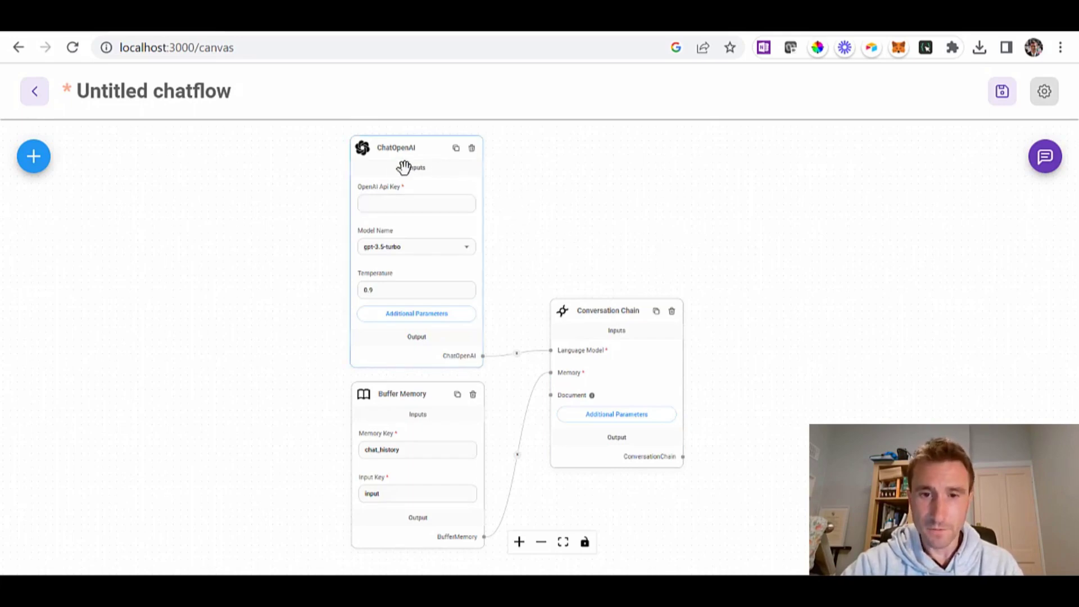
- Look through the categories of nodes that can be added to the chatflow, from Agents down to Prompts
drag(768, 479, 776, 452)
drag(678, 472, 632, 504)
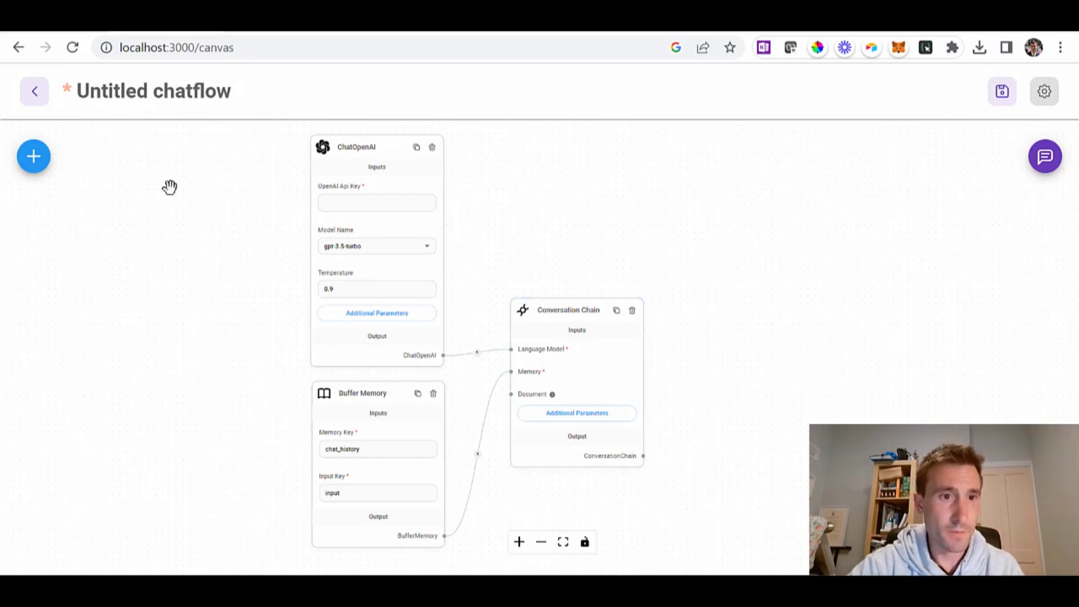
click(45, 171)
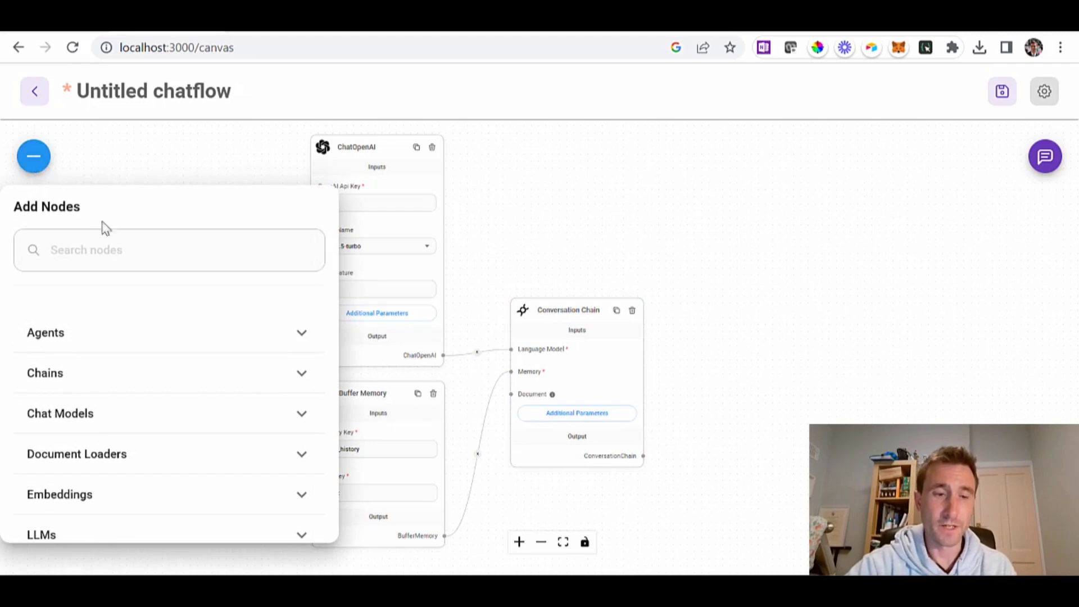
scroll(164, 420, down, 5)
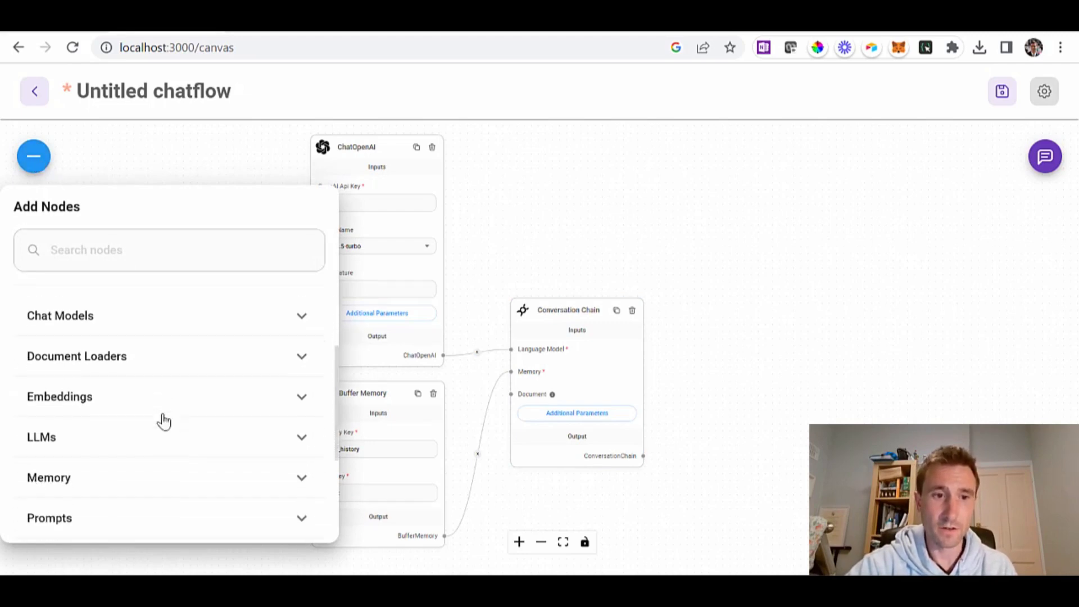
scroll(164, 421, up, 5)
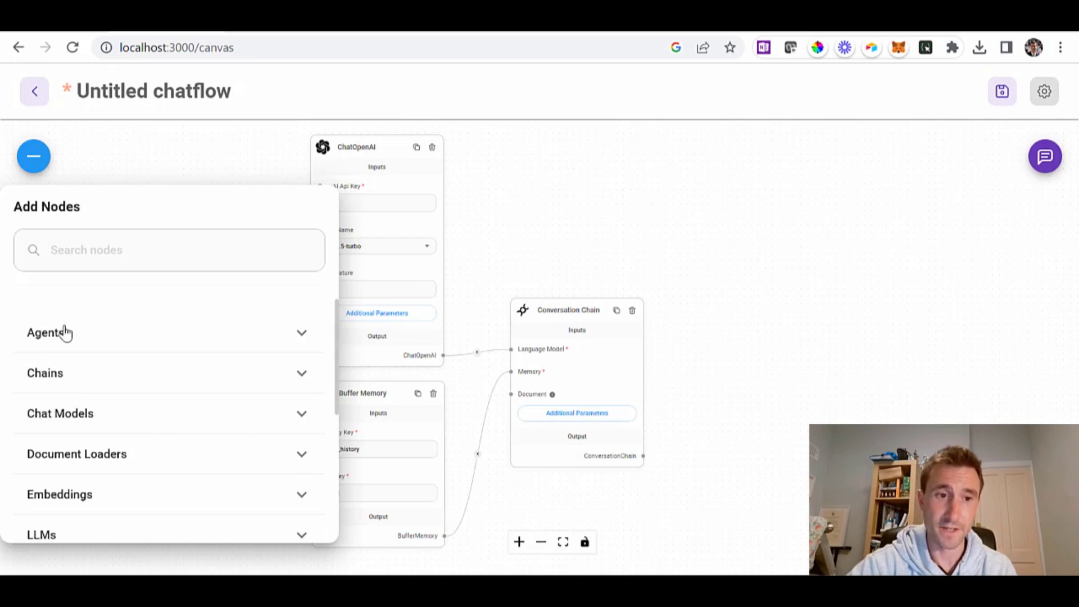
scroll(81, 411, down, 2)
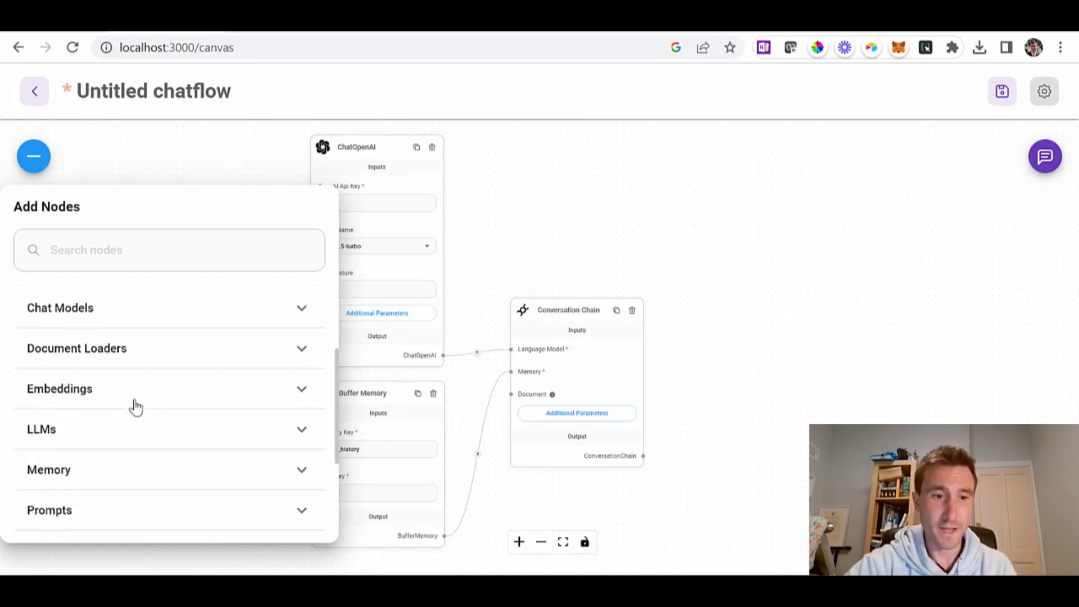
scroll(135, 407, down, 3)
scroll(135, 407, up, 3)
scroll(135, 407, up, 2)
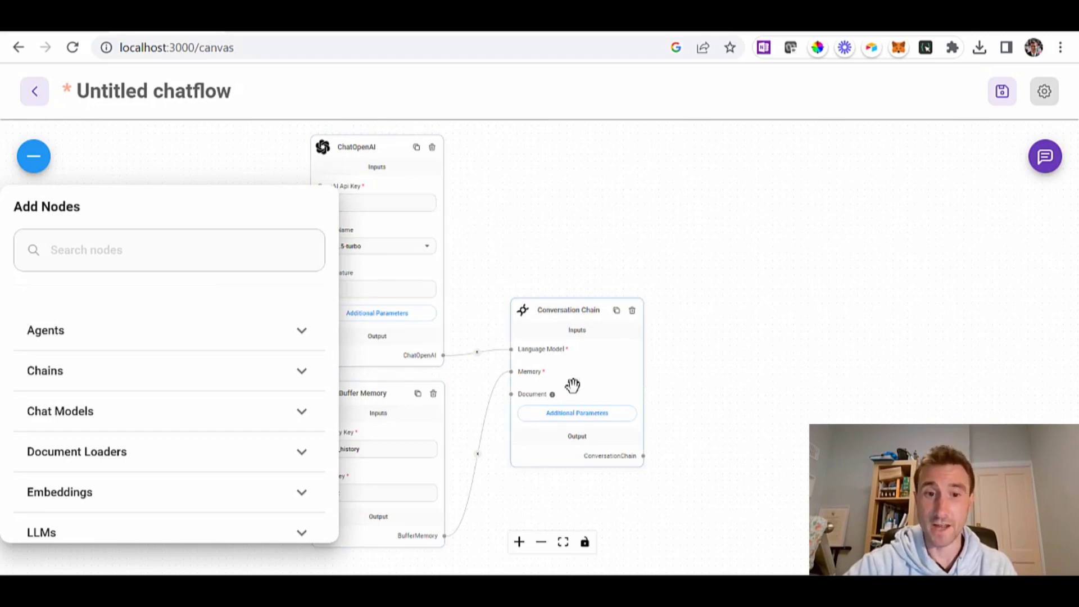
- Add a Text File document loader node to the canvas and place it directly below the Buffer Memory node
scroll(194, 413, down, 1)
click(142, 409)
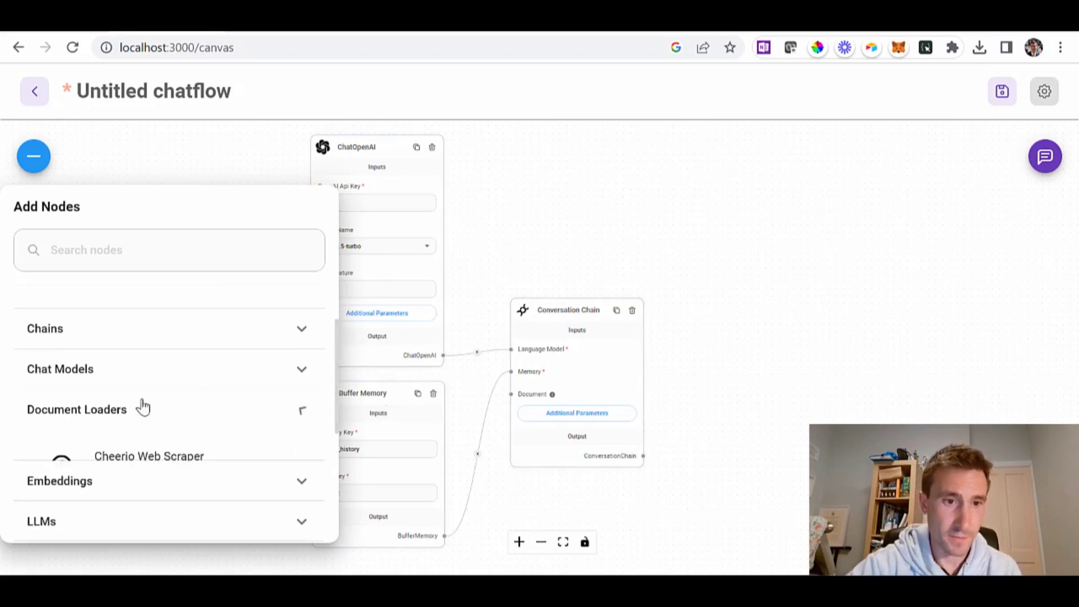
scroll(193, 466, down, 12)
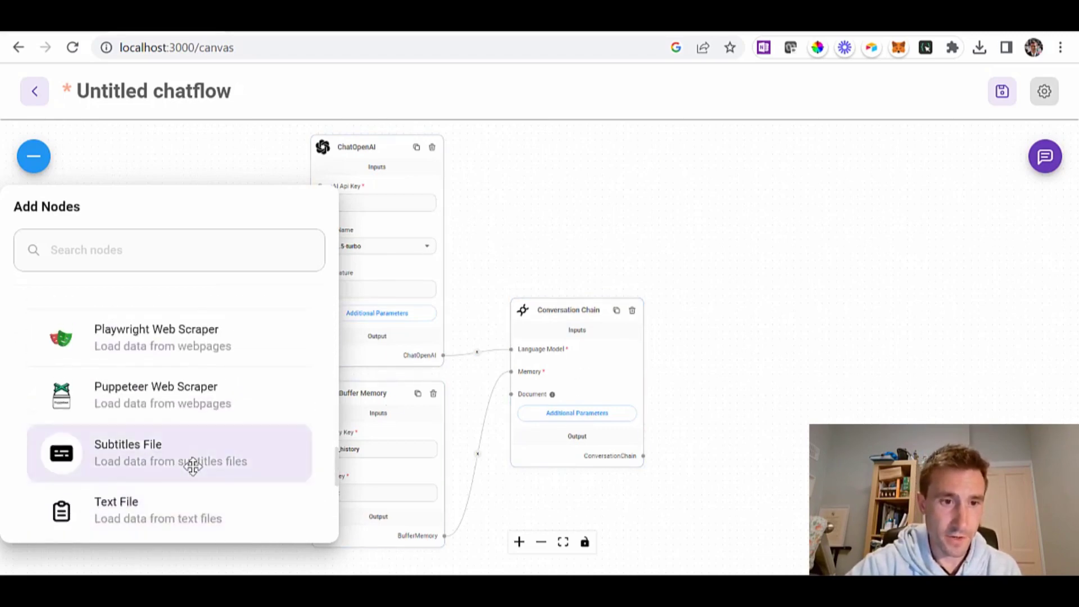
scroll(193, 467, down, 3)
scroll(169, 464, up, 1)
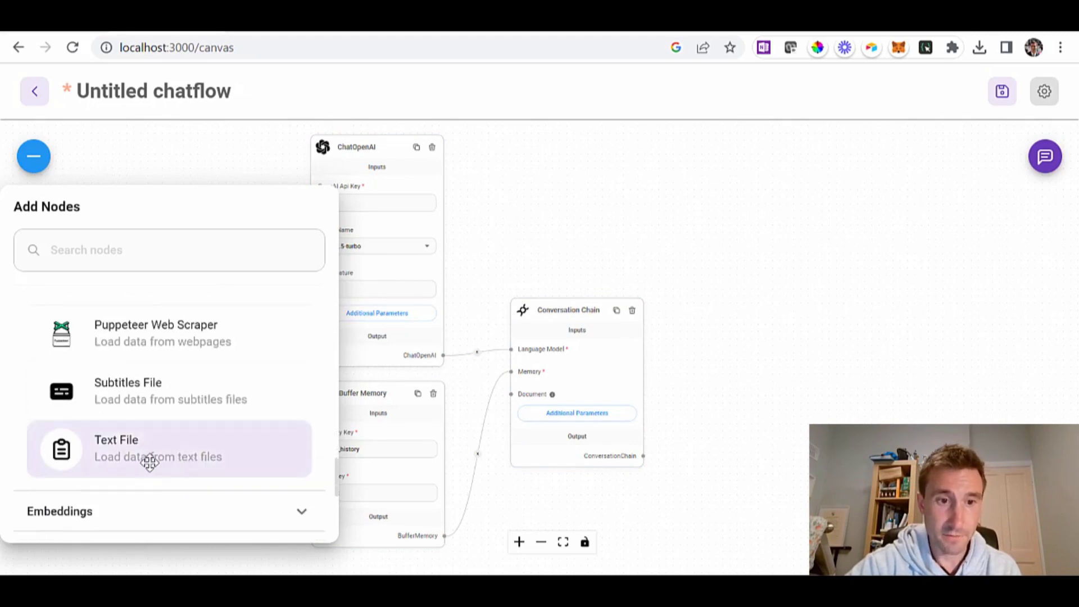
drag(149, 462, 573, 562)
click(775, 461)
scroll(773, 461, down, 3)
drag(774, 461, 696, 330)
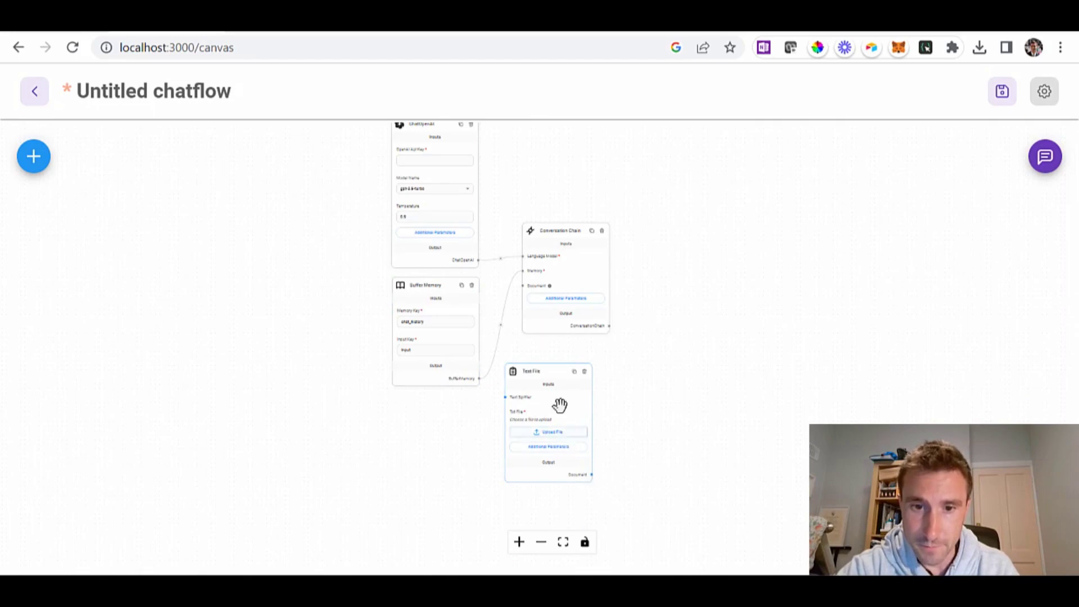
drag(539, 371, 424, 408)
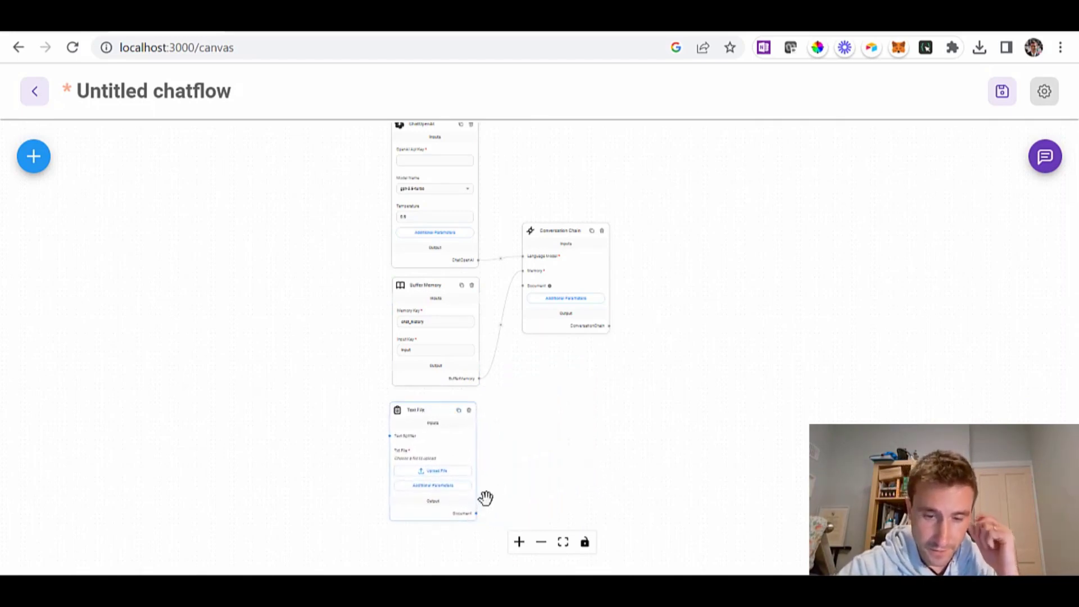
- Connect the Text File node's Document output to the Document input of the Conversation Chain node
click(519, 542)
drag(492, 484, 418, 422)
click(519, 542)
drag(525, 275, 395, 449)
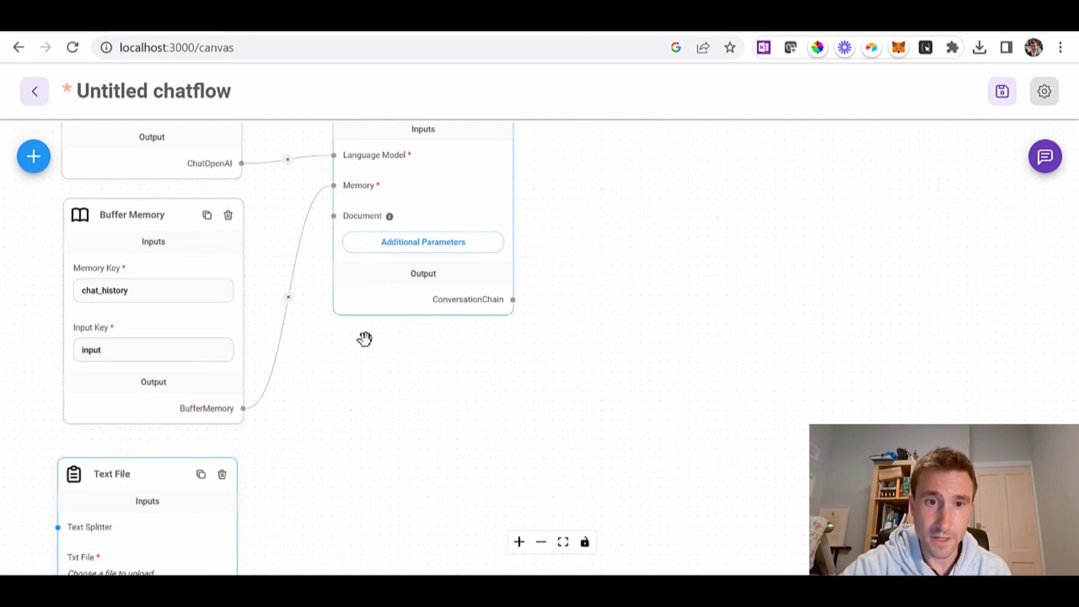
scroll(364, 338, down, 5)
scroll(364, 338, left, 4)
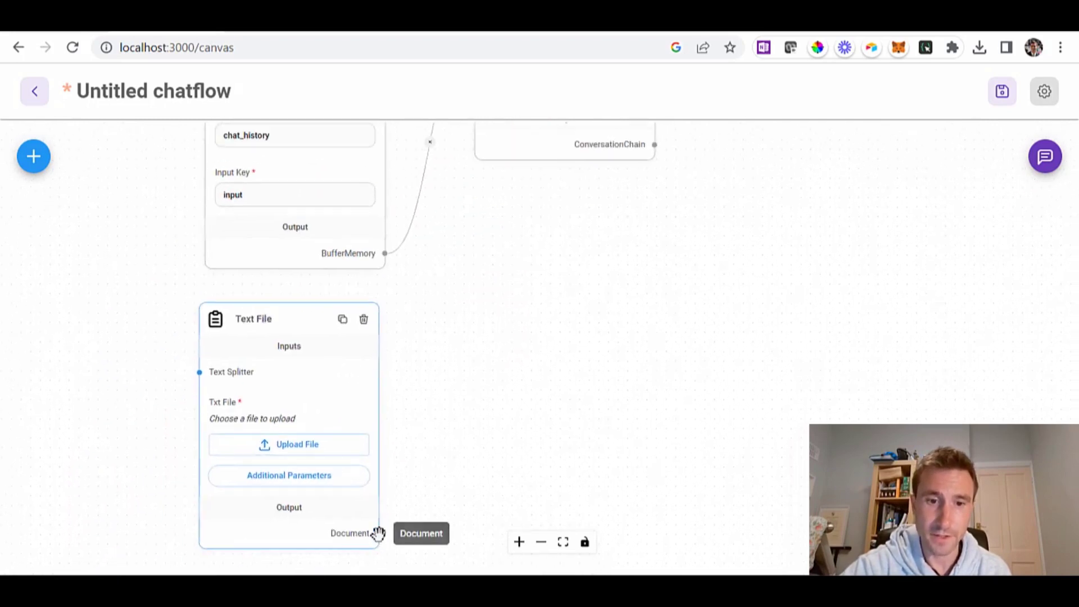
drag(380, 533, 476, 349)
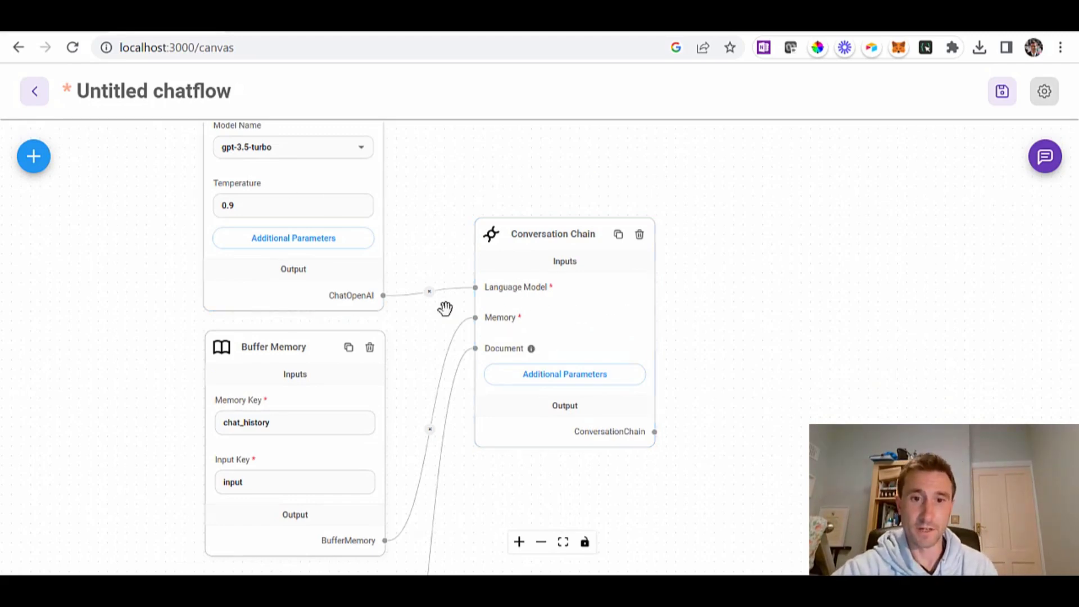
scroll(592, 494, down, 4)
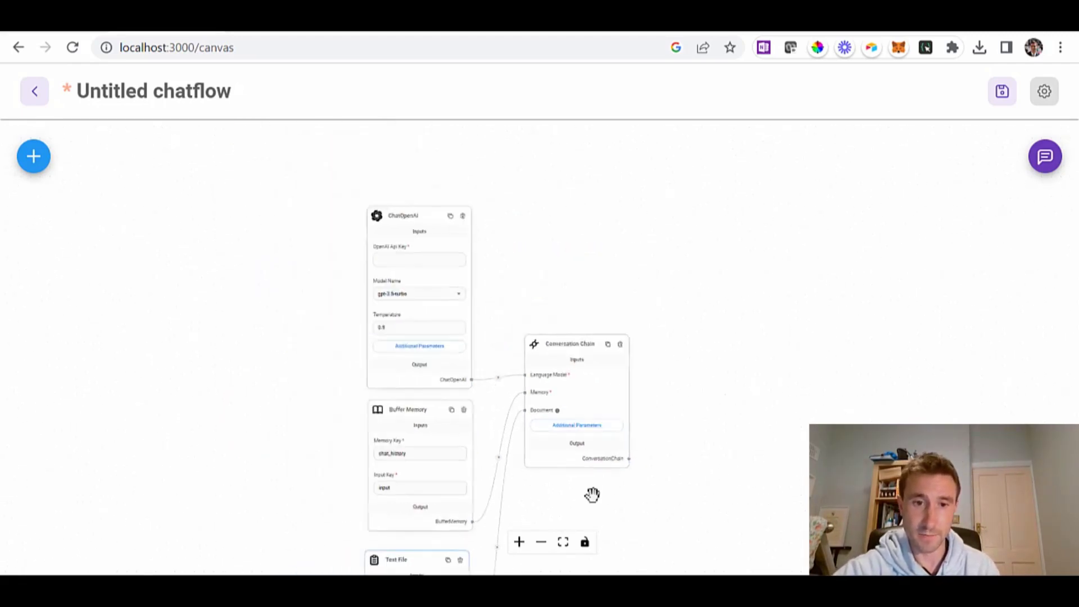
scroll(593, 494, up, 1)
drag(593, 494, 631, 218)
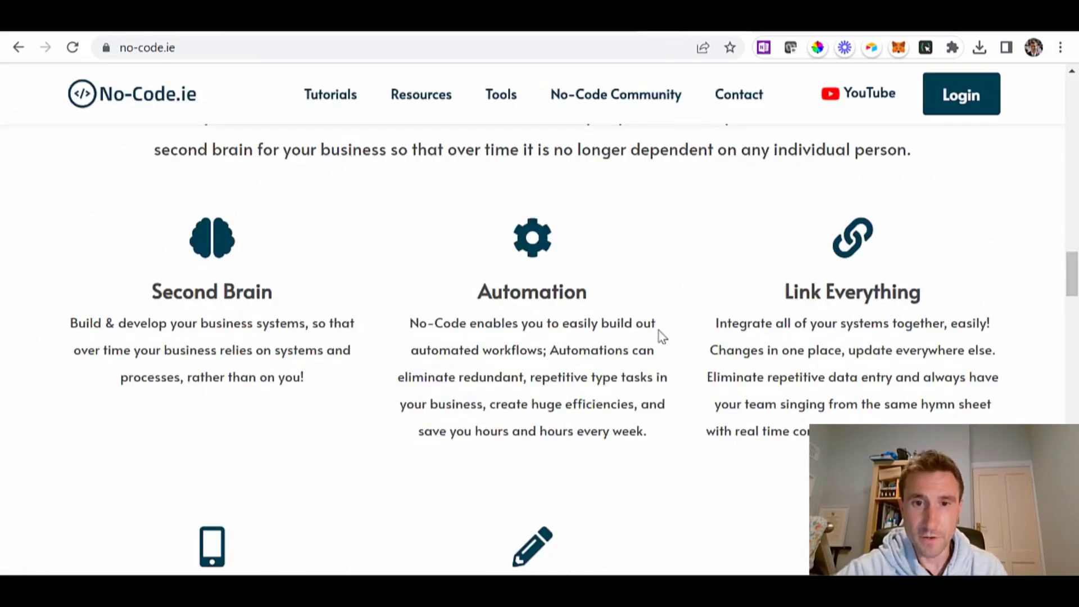
- Switch to the No-Code.ie home page and copy its text, from the main heading to the end, into a new Notepad document
scroll(658, 331, up, 10)
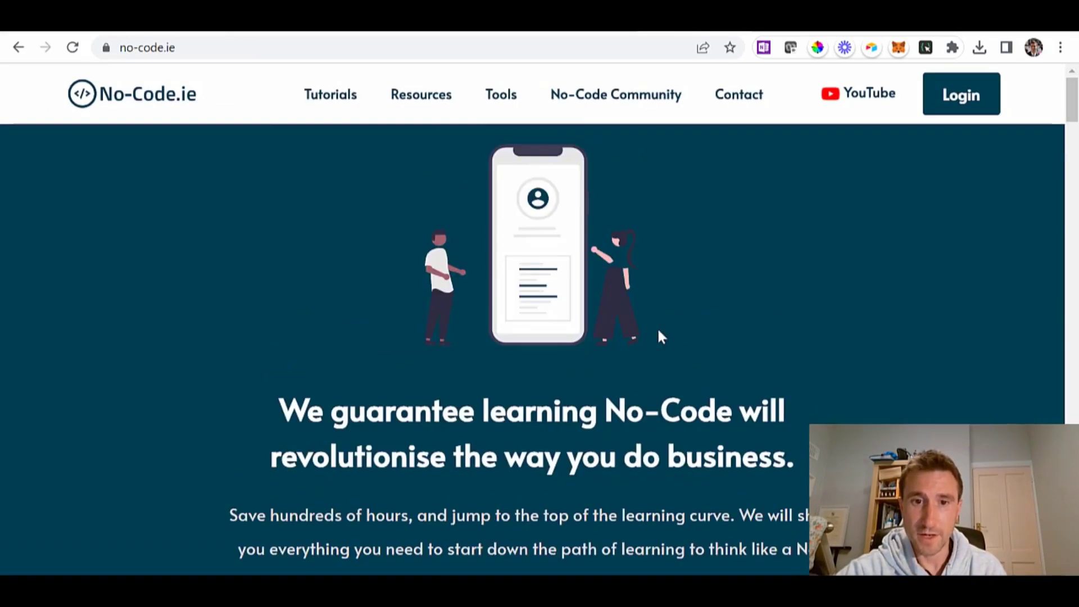
drag(281, 413, 393, 568)
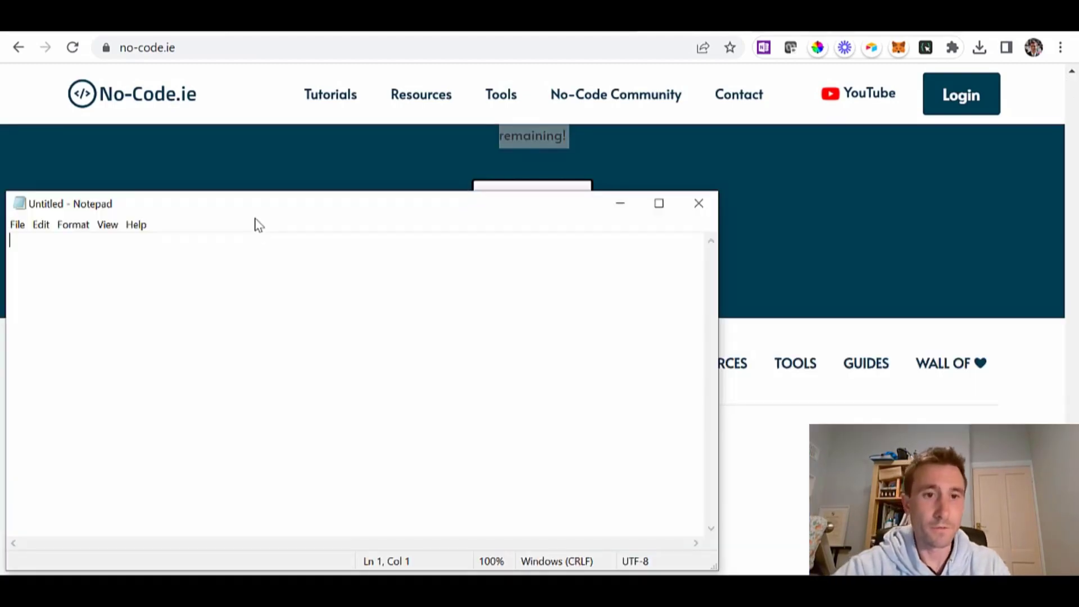
drag(258, 211, 368, 193)
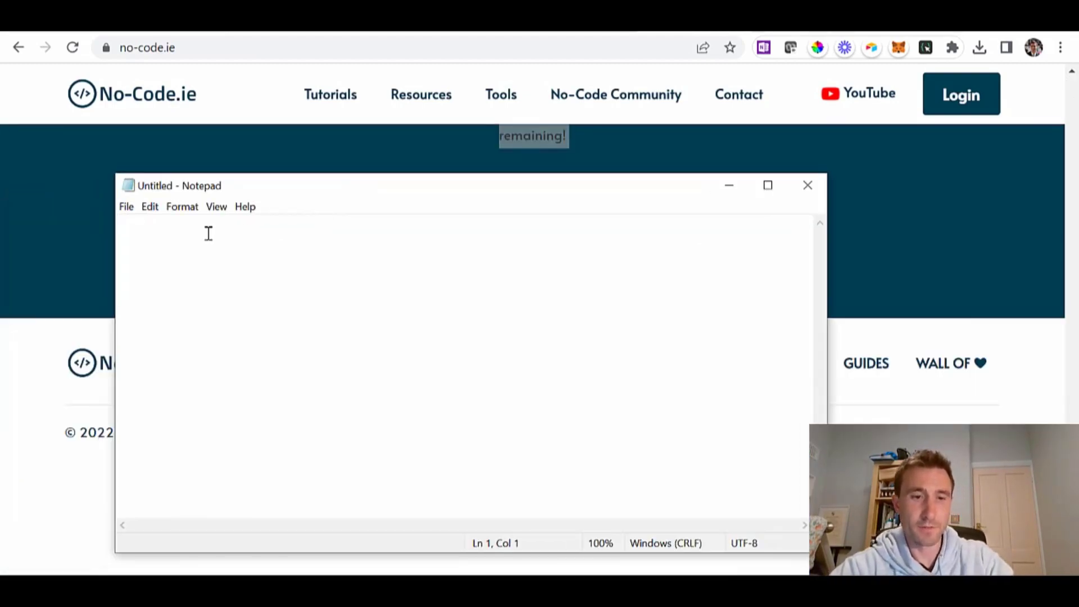
key(ctrl+v)
scroll(280, 313, up, 10)
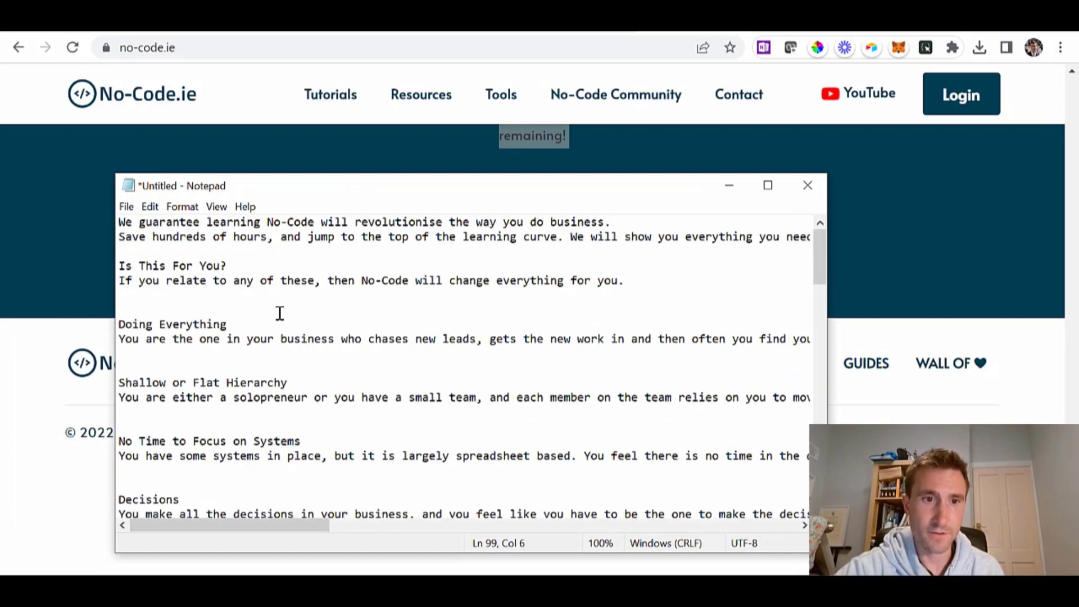
- Save the Notepad text as no-code-homepage.txt, then upload that file to the Text File node in Flowise
scroll(280, 313, down, 10)
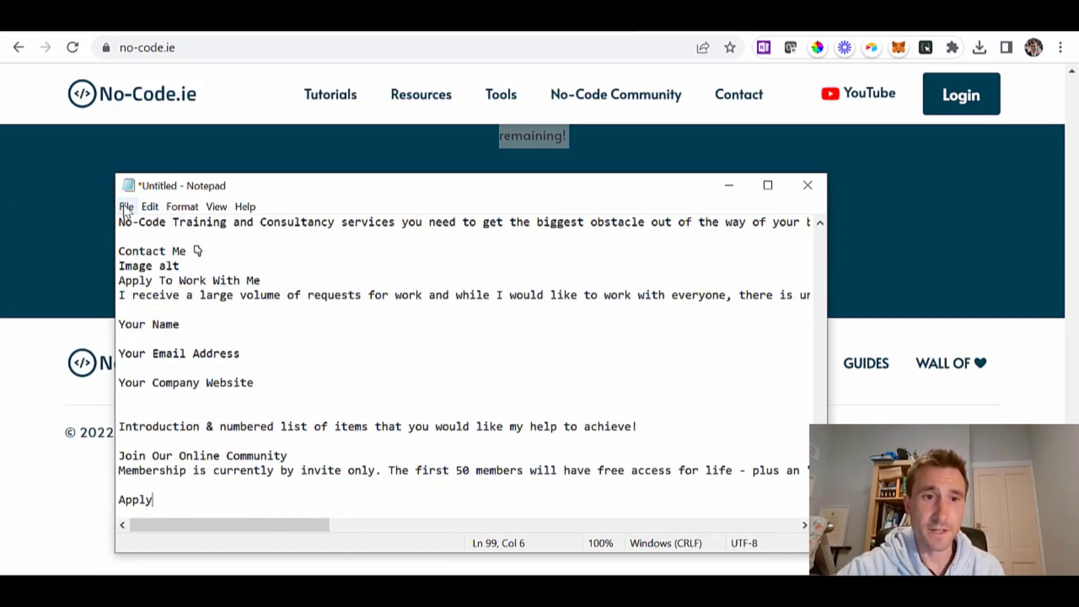
click(126, 207)
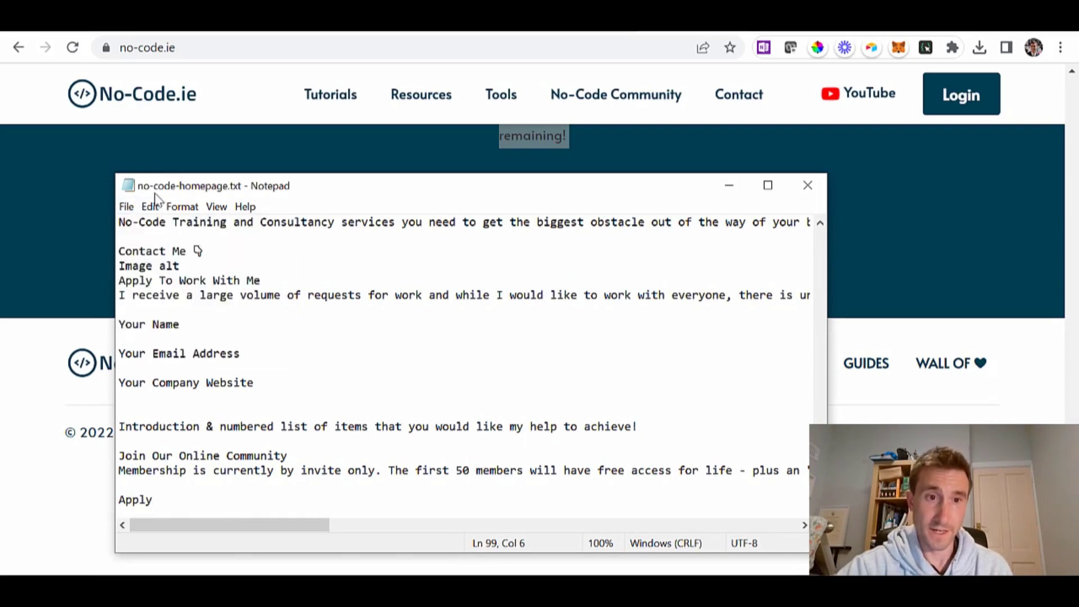
click(808, 188)
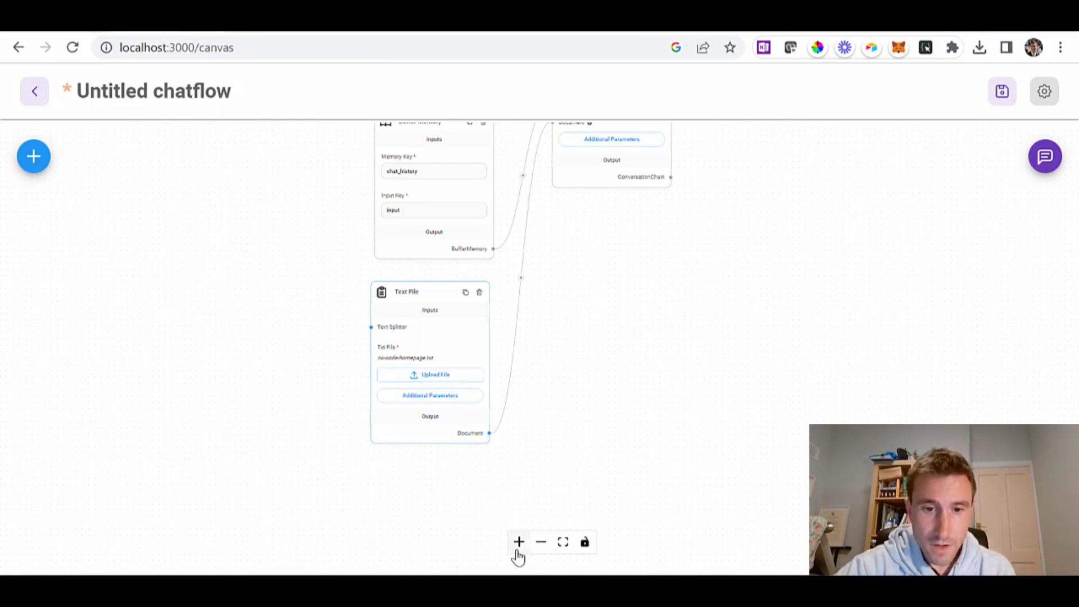
click(519, 552)
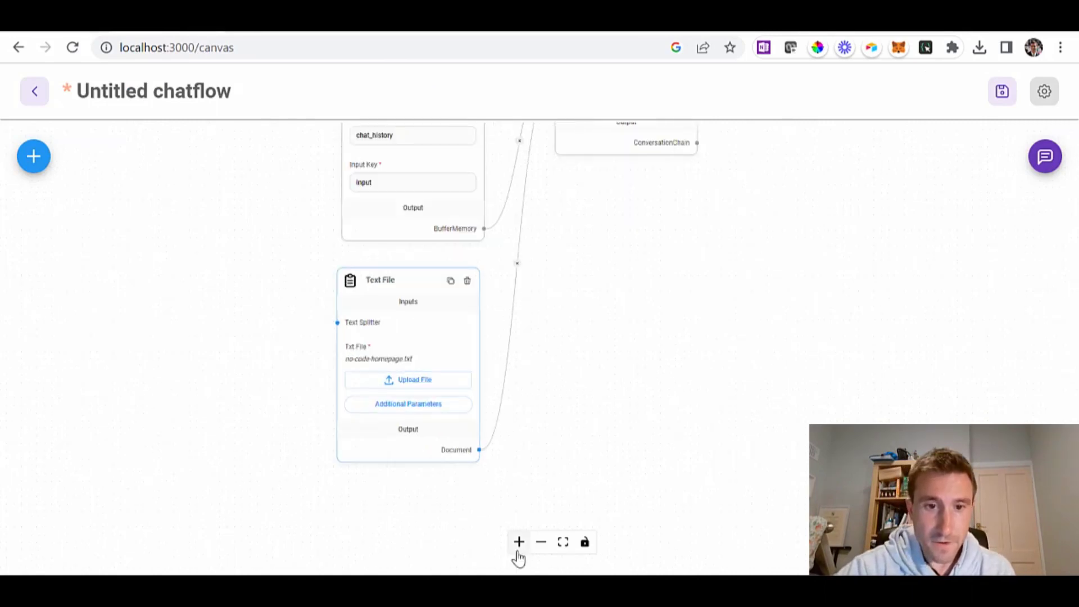
click(519, 552)
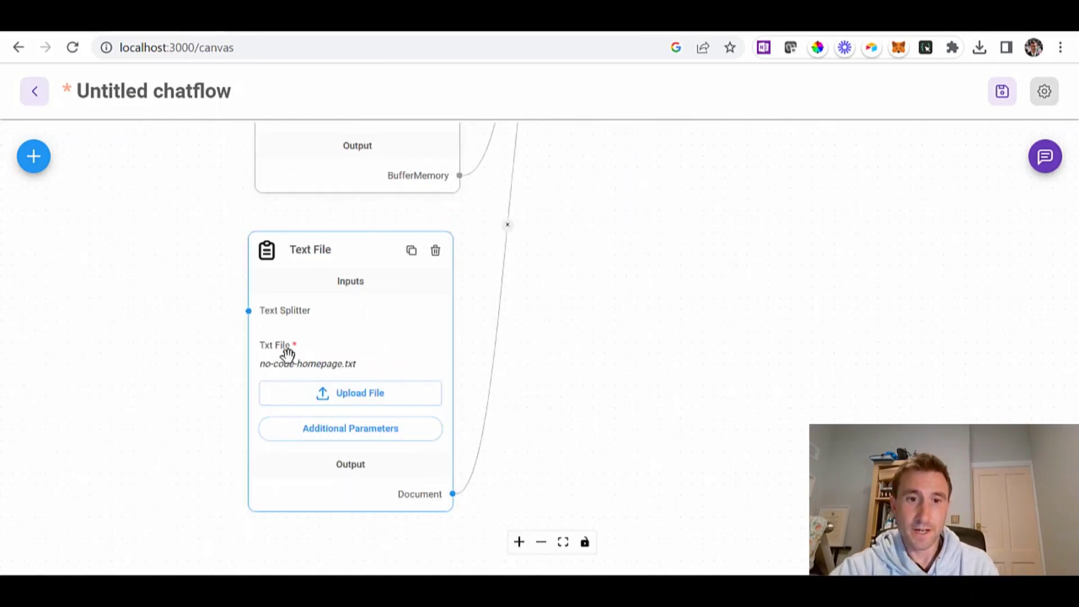
click(541, 542)
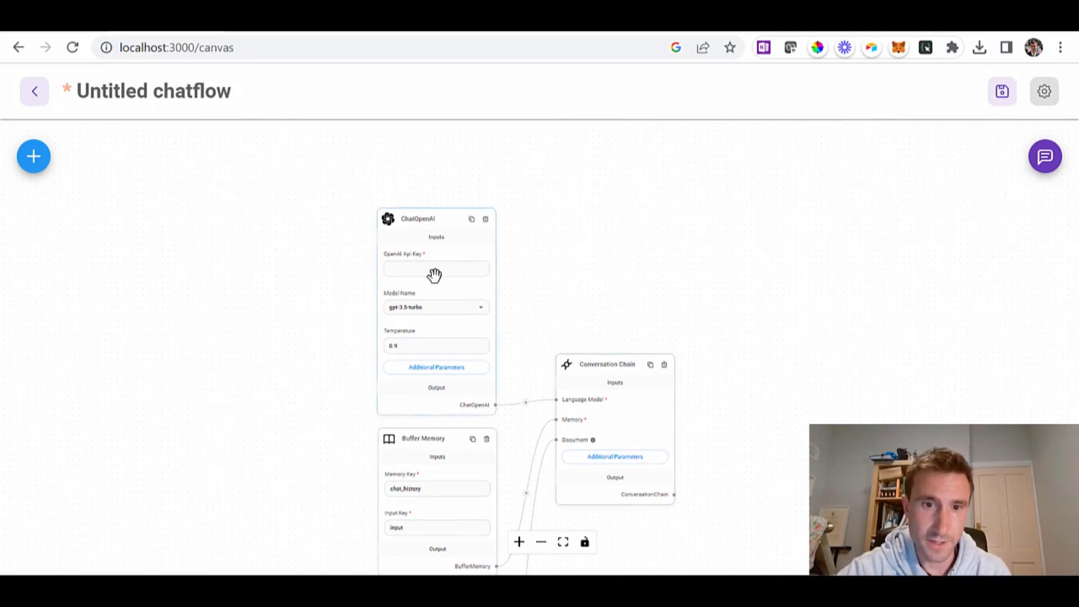
- Switch to the OpenAI website, log in to the API platform and open the account's API keys page
click(788, 32)
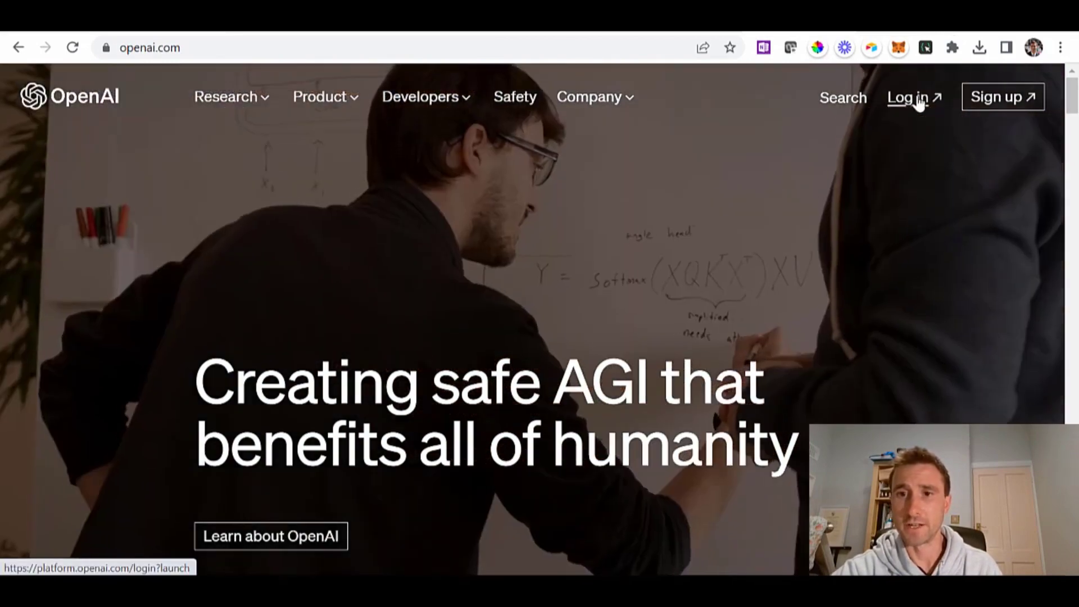
click(916, 99)
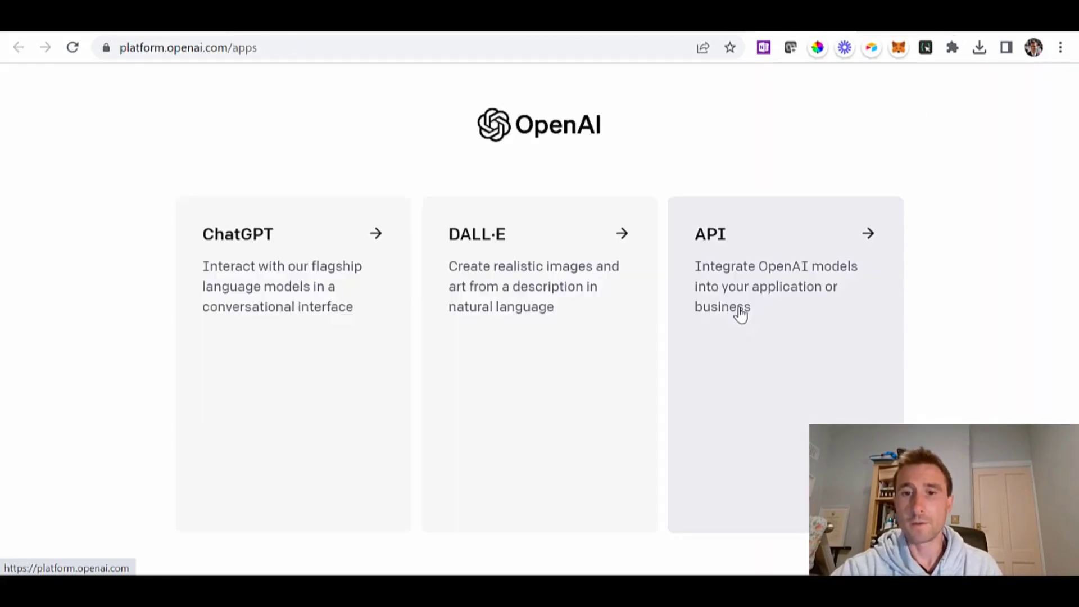
click(741, 314)
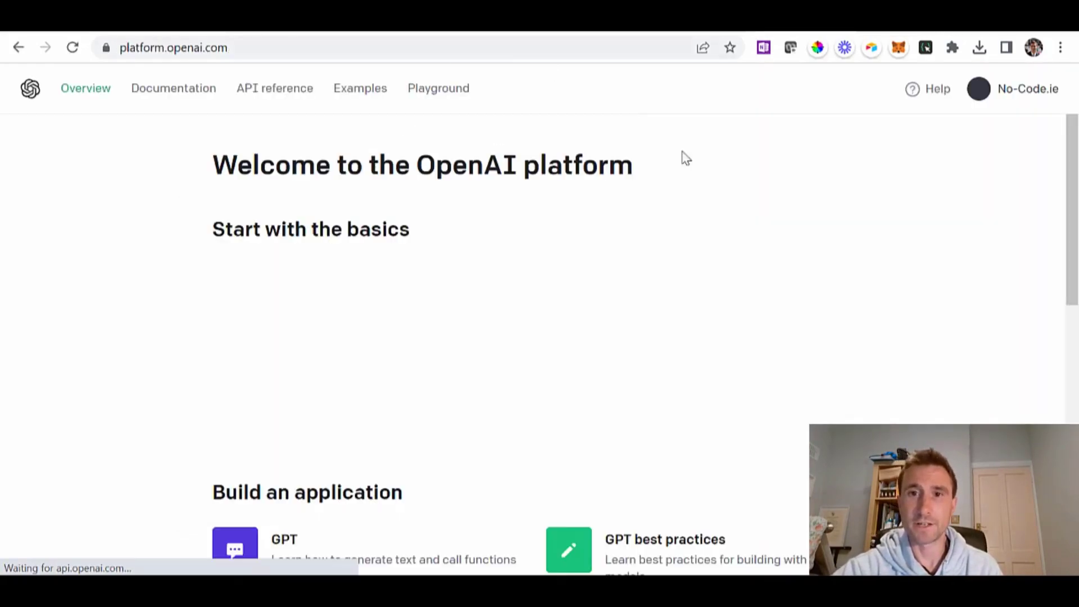
click(1027, 95)
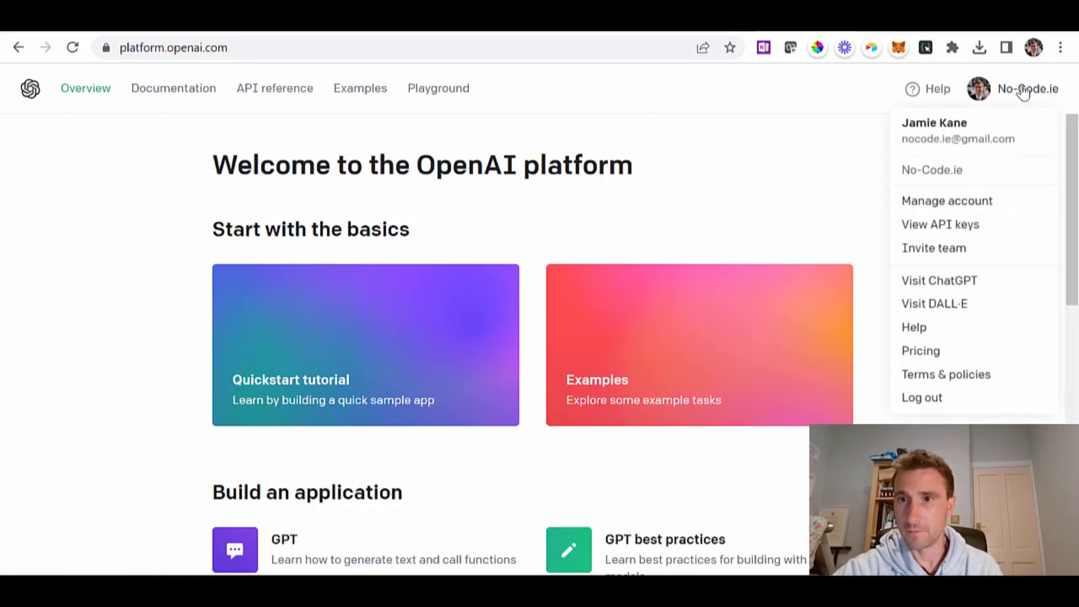
click(920, 229)
- Create a new OpenAI secret key named Flowise5 and copy the generated key
scroll(513, 422, down, 5)
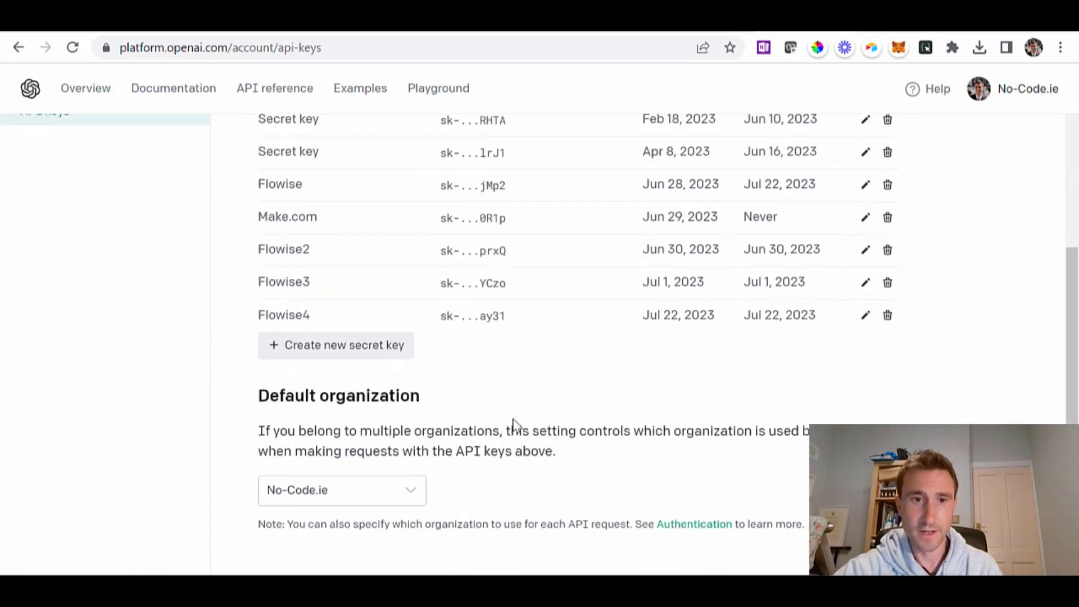
click(325, 362)
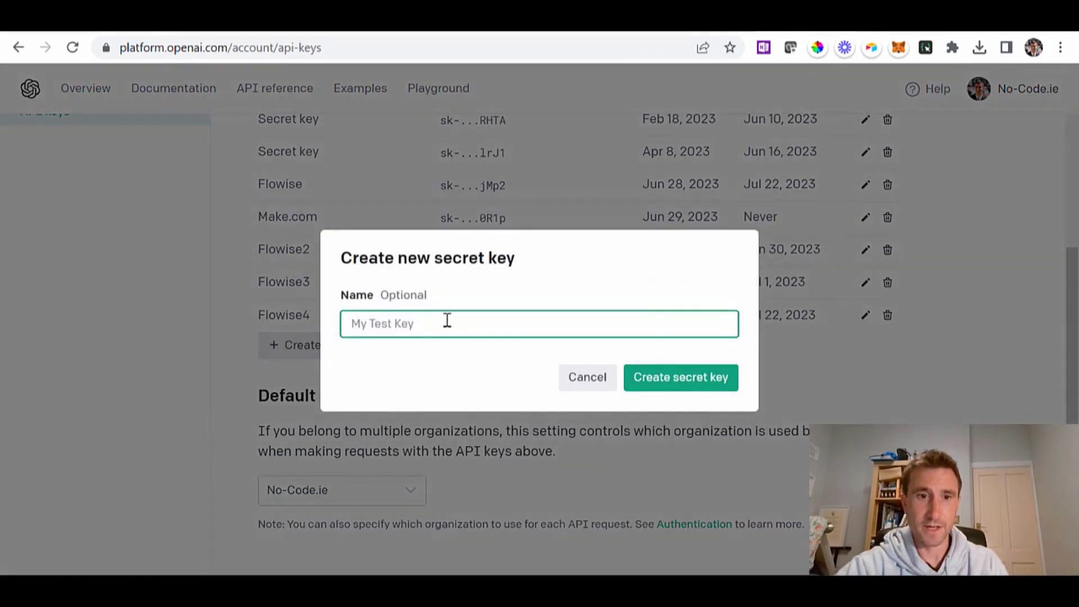
text(Flowise5)
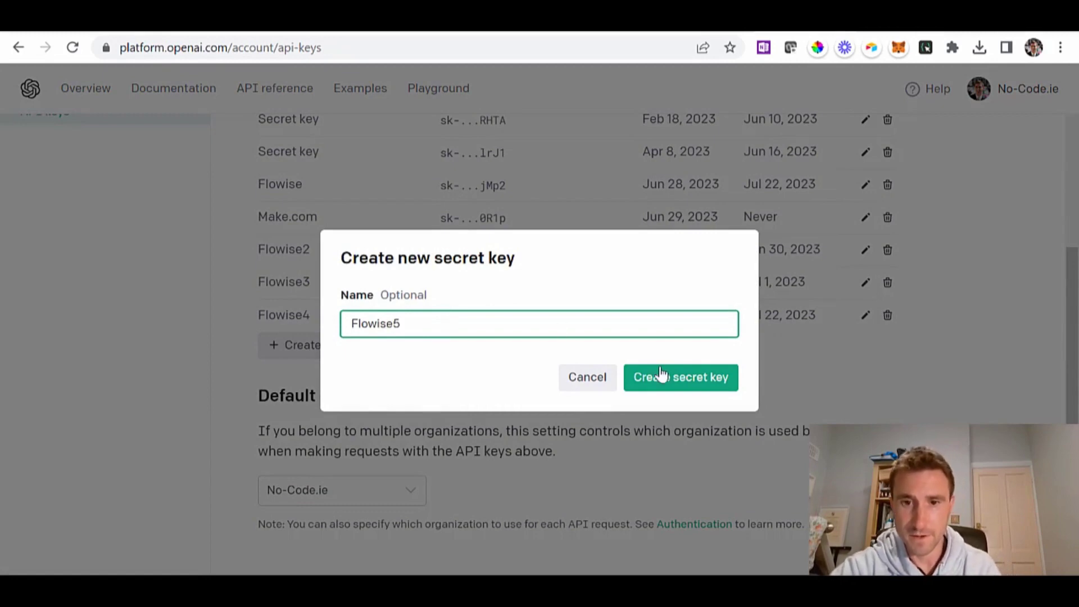
click(662, 375)
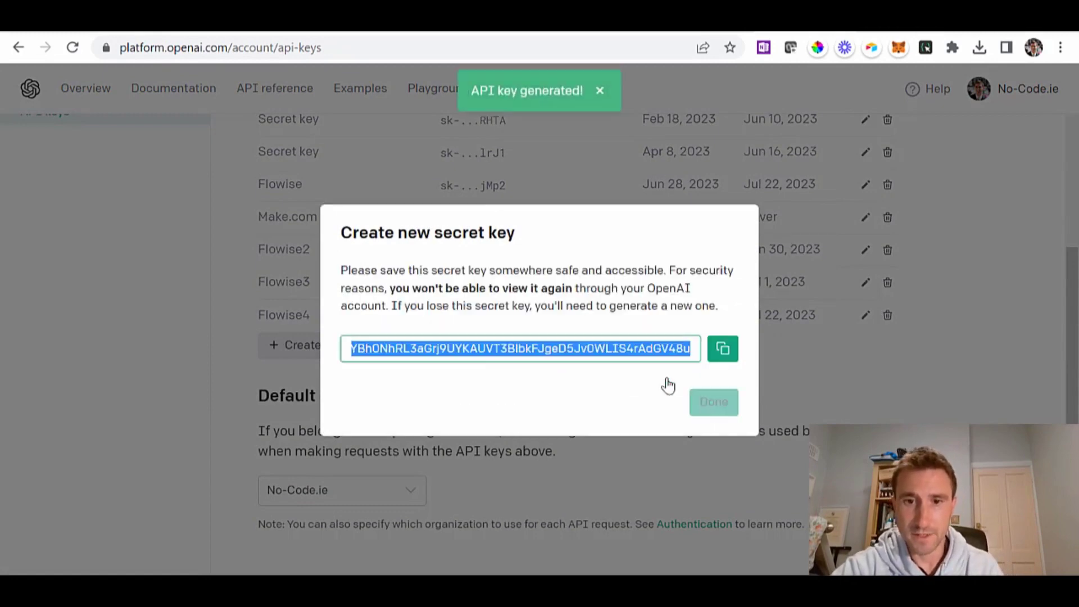
click(724, 350)
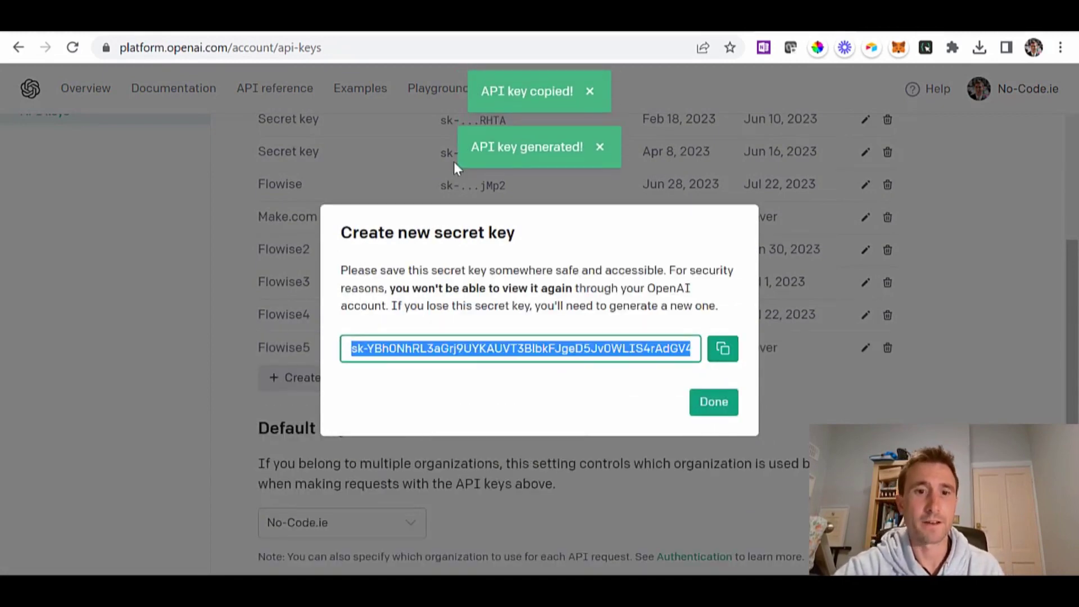
- Switch back to Flowise and paste the copied OpenAI API key into the ChatOpenAI node's OpenAI Api Key field
click(158, 29)
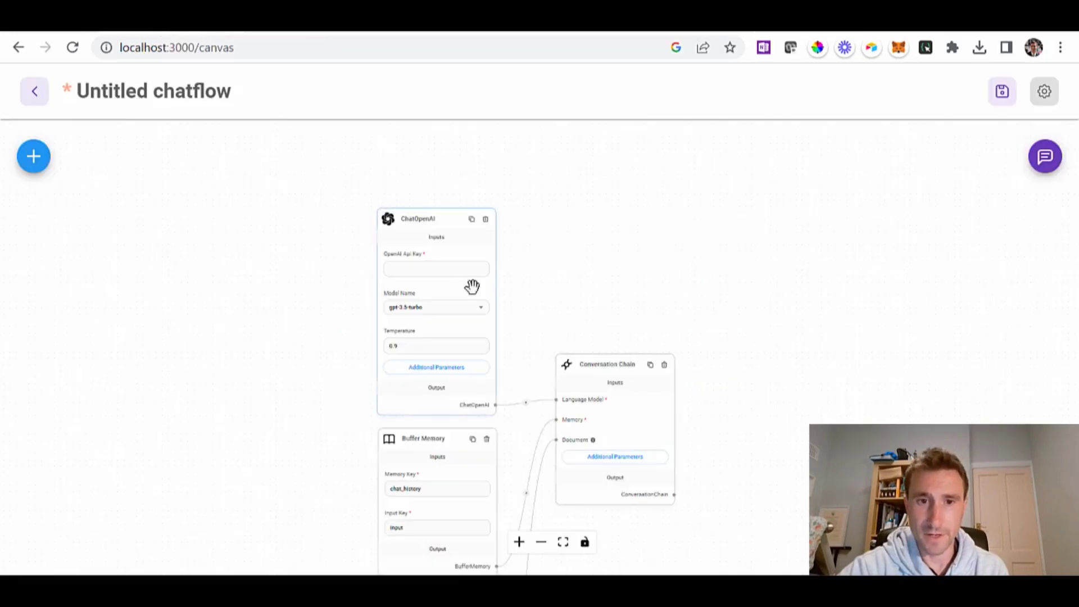
click(427, 270)
key(ctrl+v)
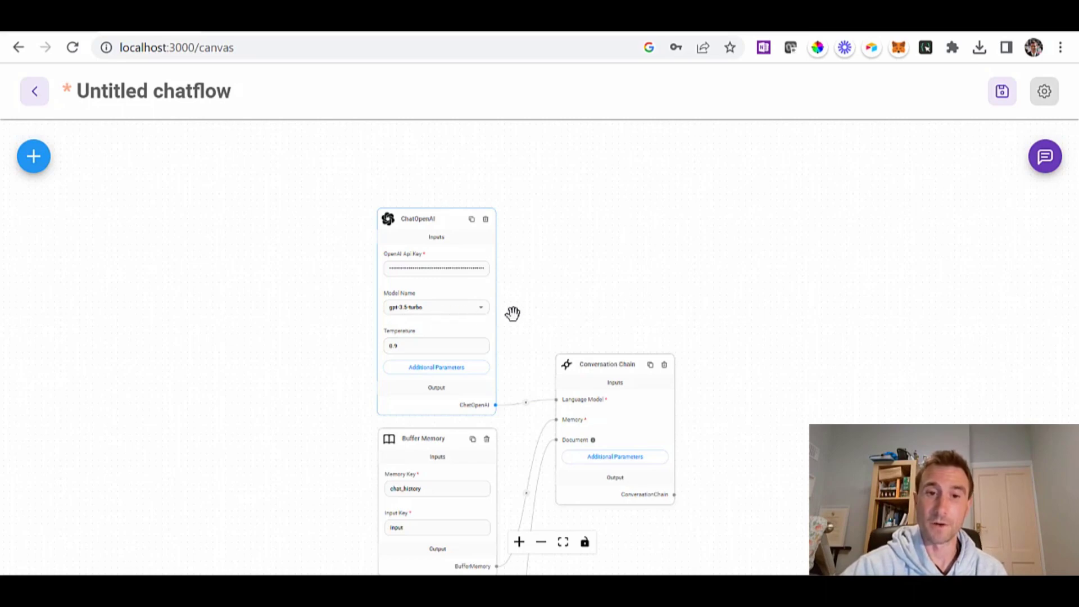
- Save the chatflow under the name Simple Conversation with Text Doc
drag(617, 296, 581, 234)
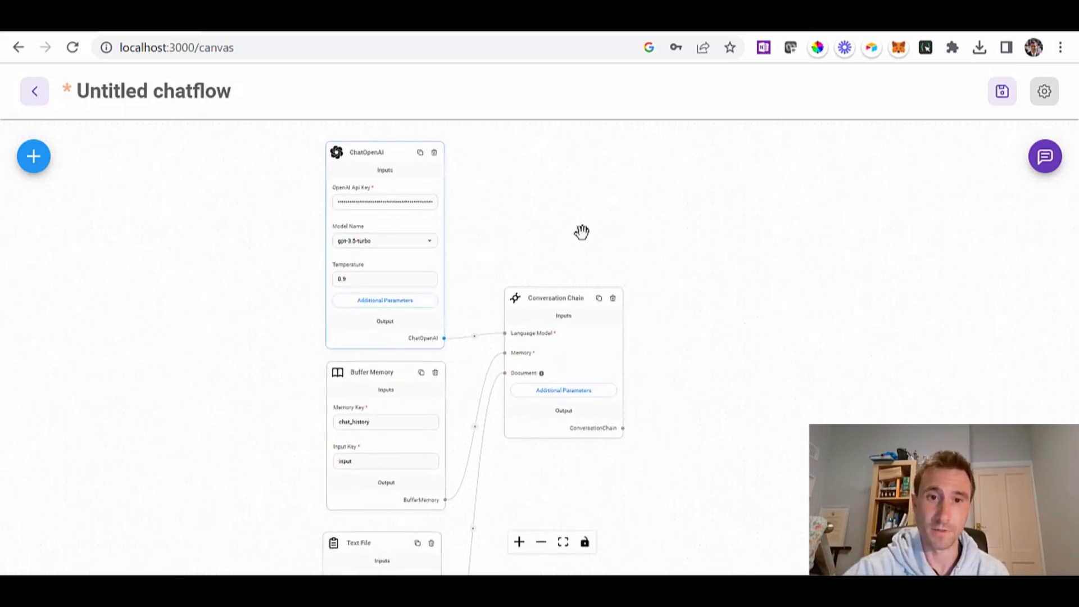
drag(735, 437, 708, 446)
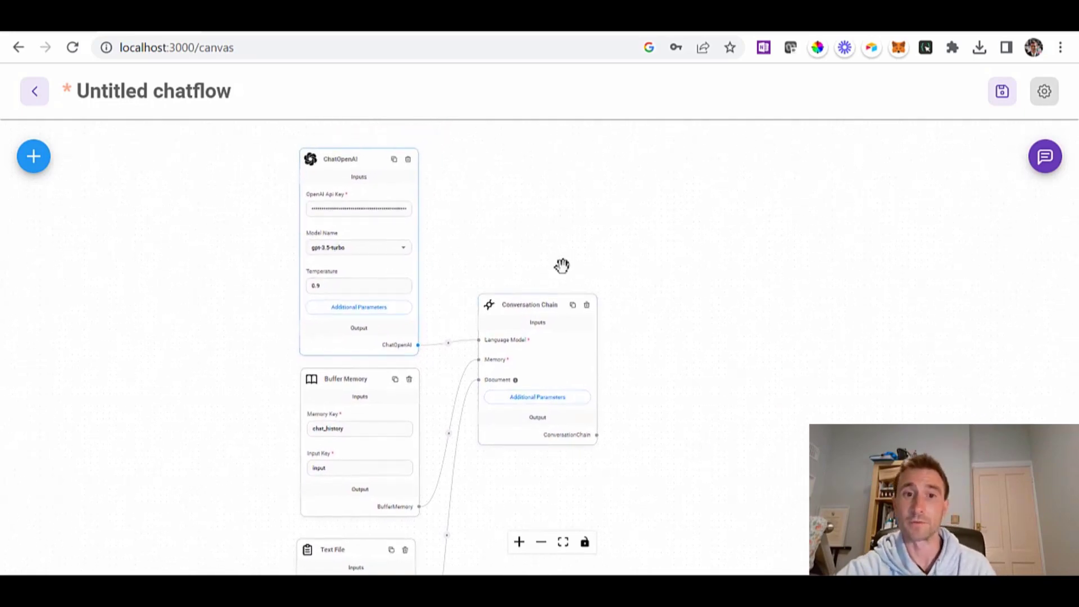
drag(628, 391, 609, 366)
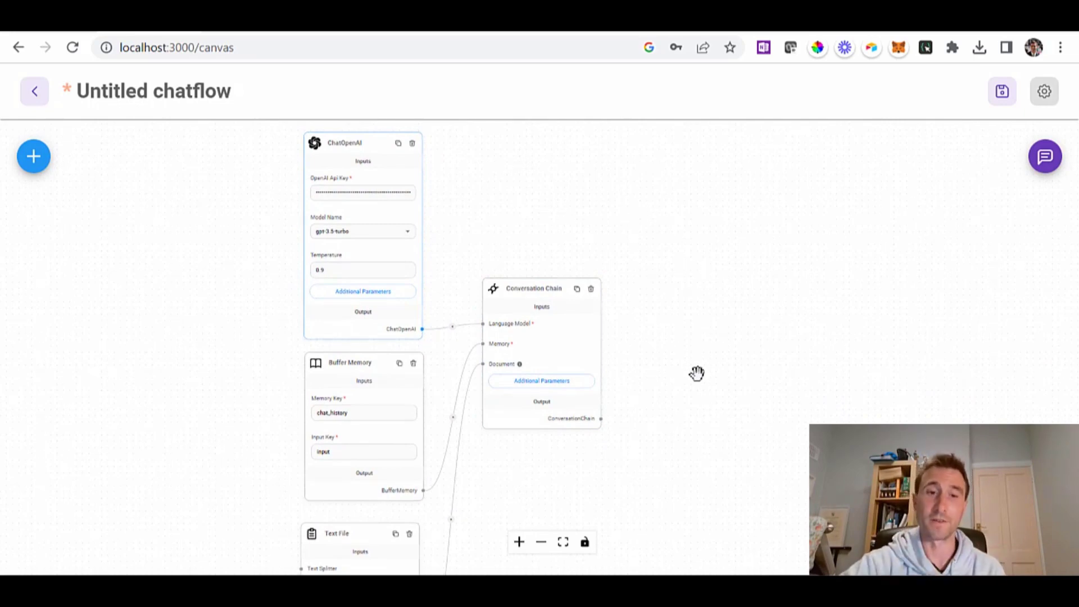
drag(697, 373, 661, 383)
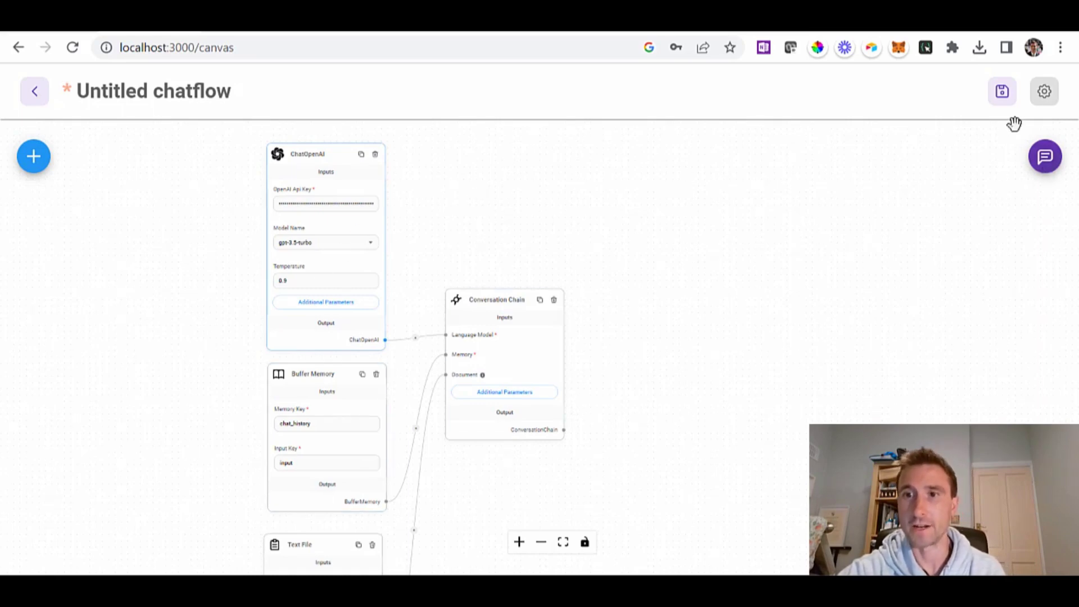
click(999, 94)
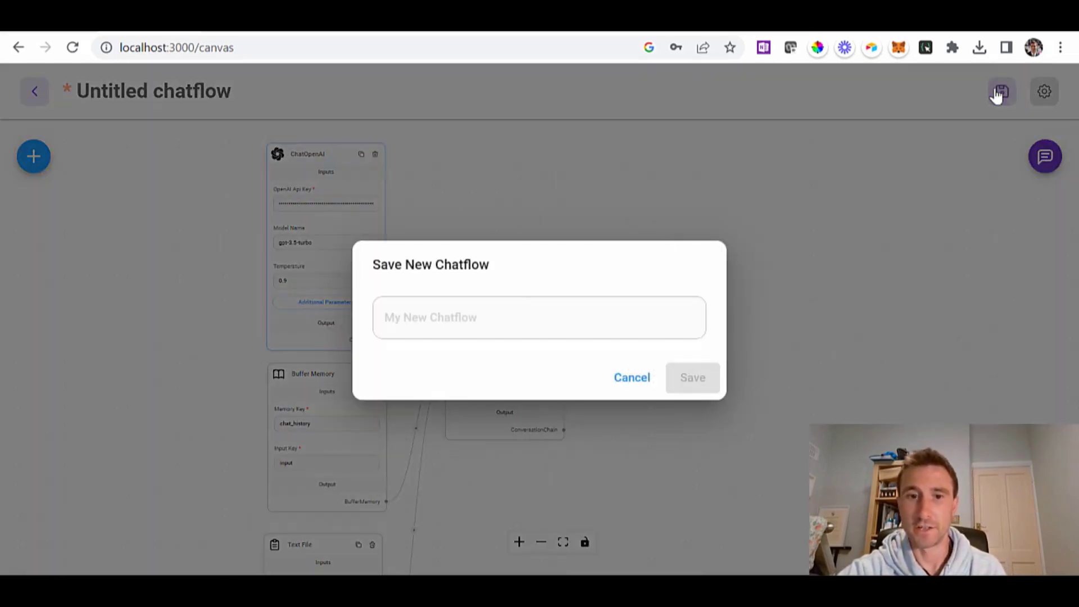
click(425, 315)
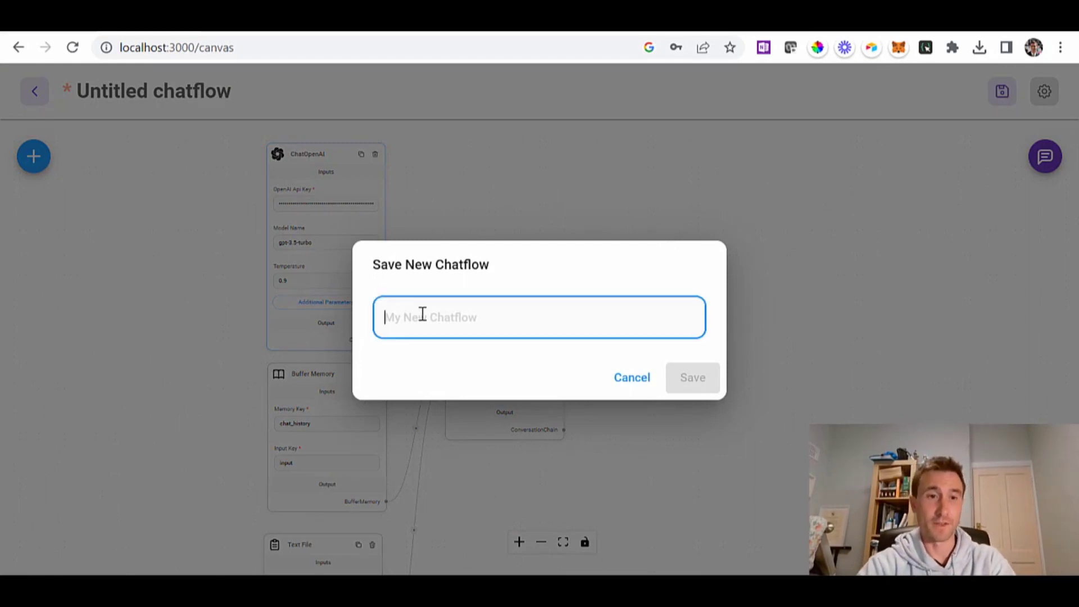
text(Si)
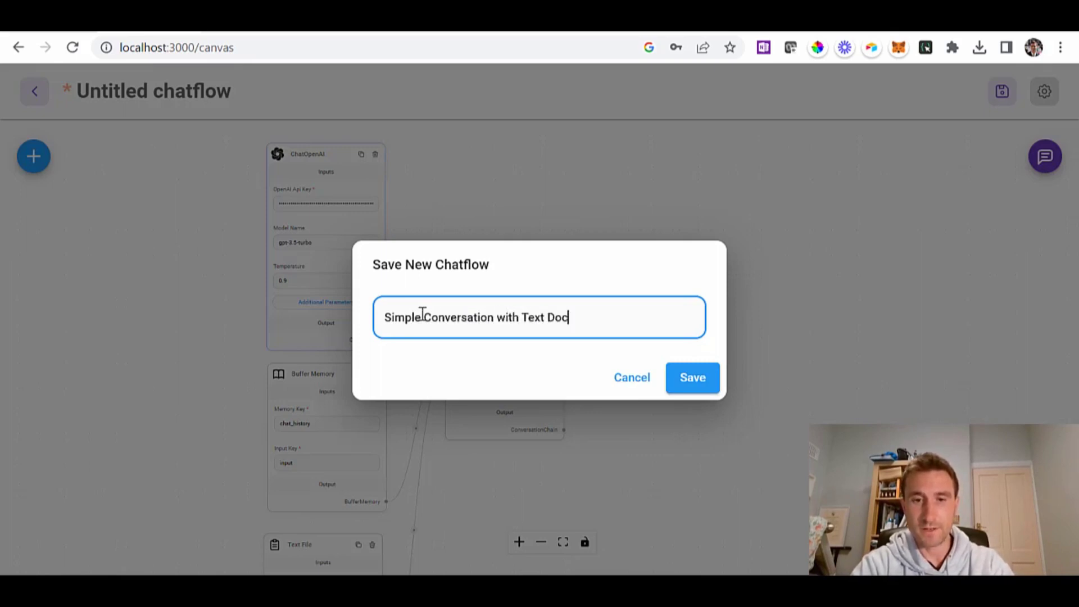
click(700, 382)
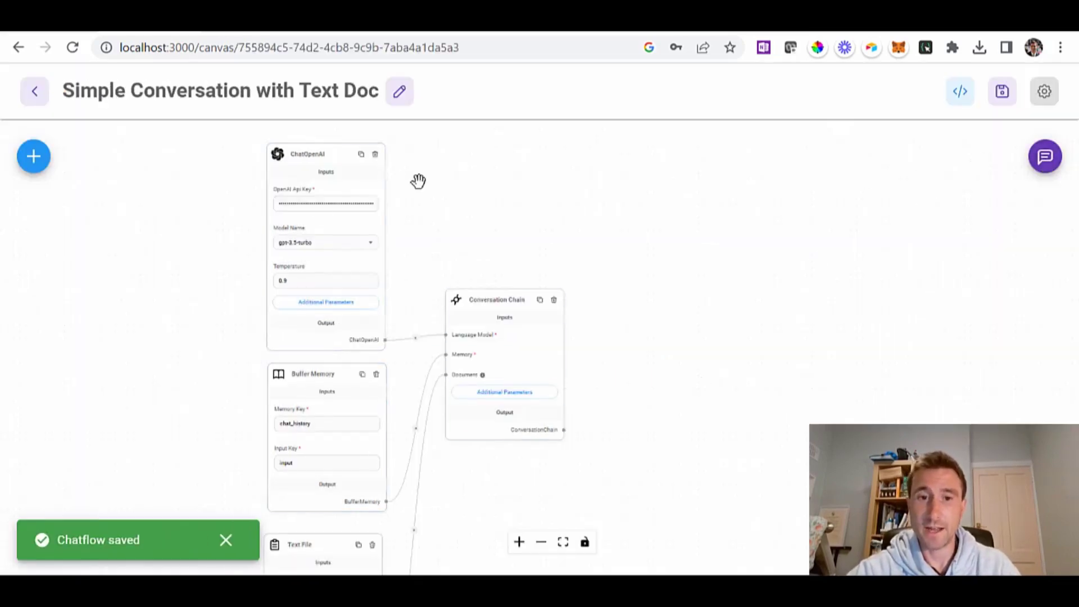
- Open the chatflow's test chat and send the question "what services do you offer?"
click(1035, 167)
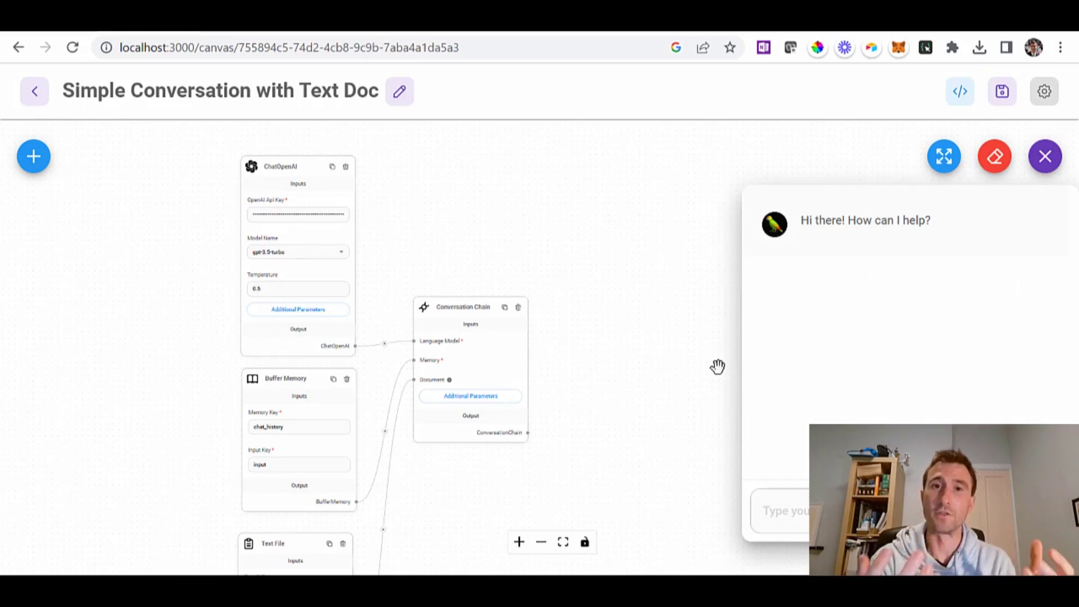
click(807, 516)
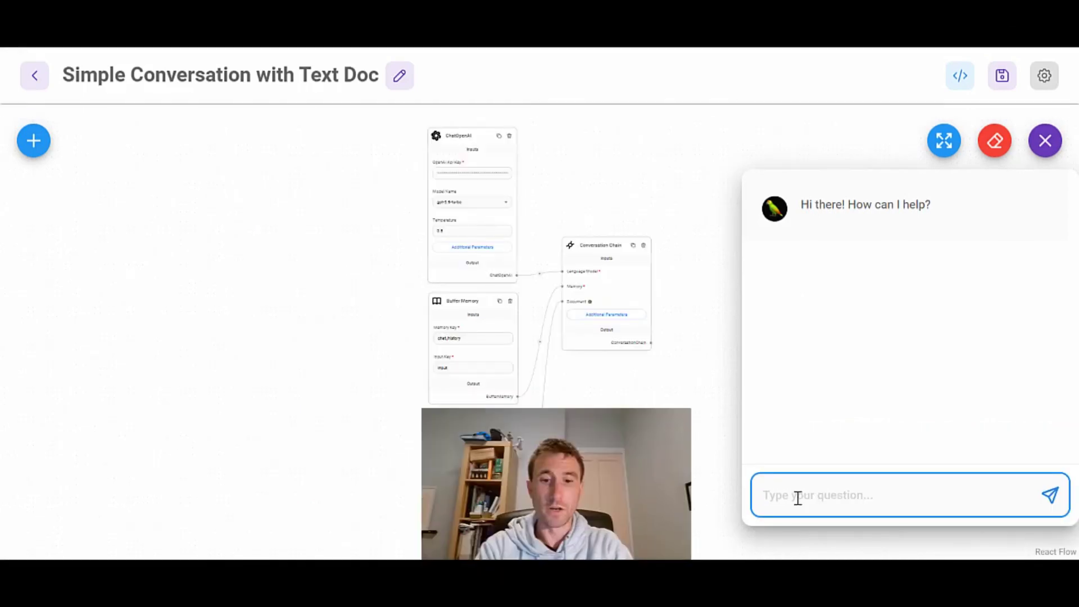
text(what serv)
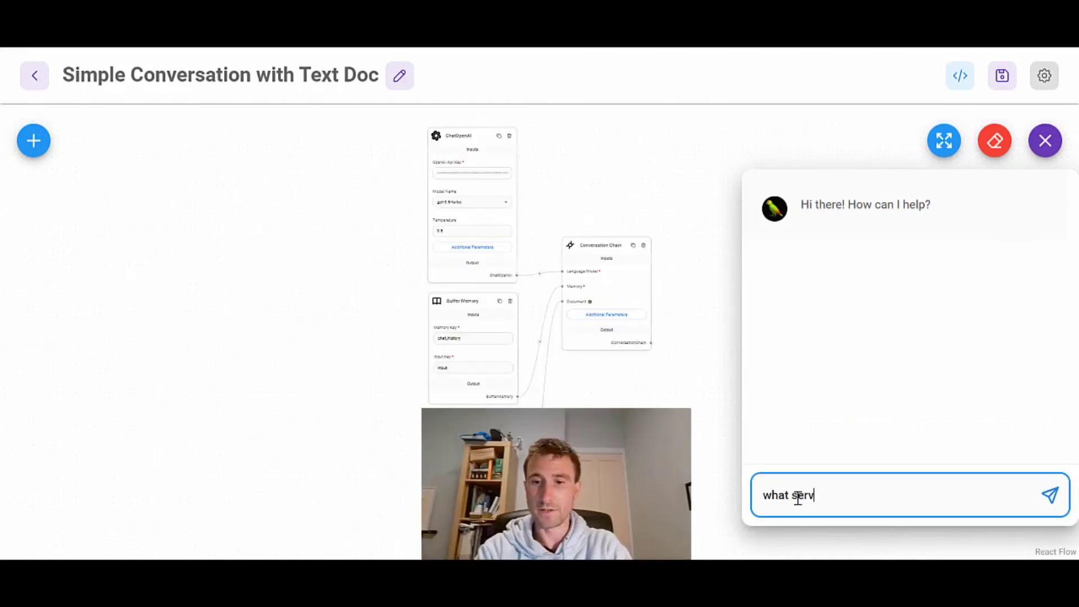
text(ices do you offe)
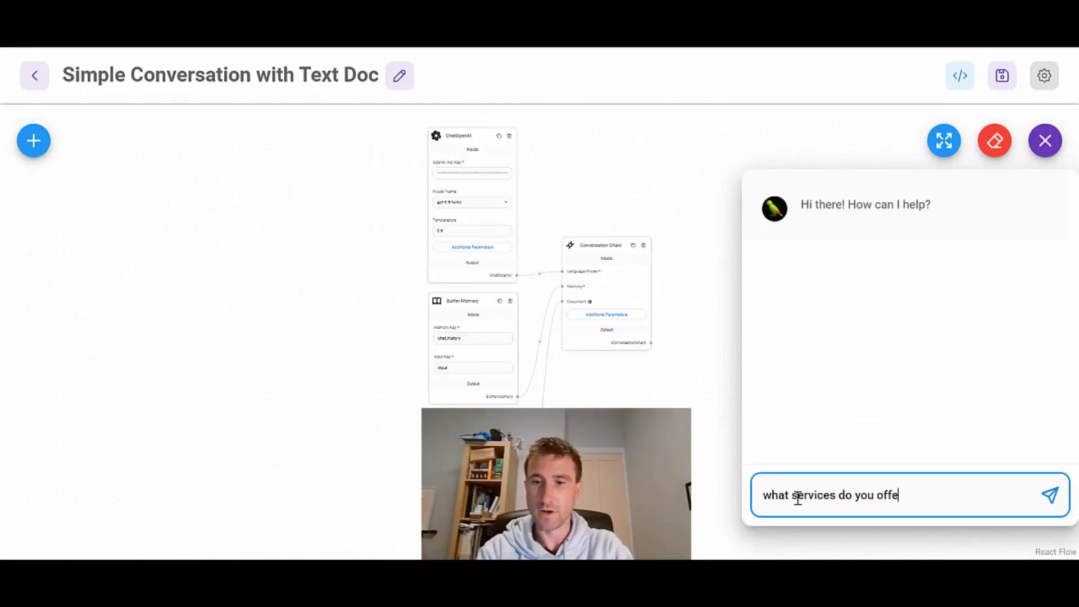
text(r?)
key(Return)
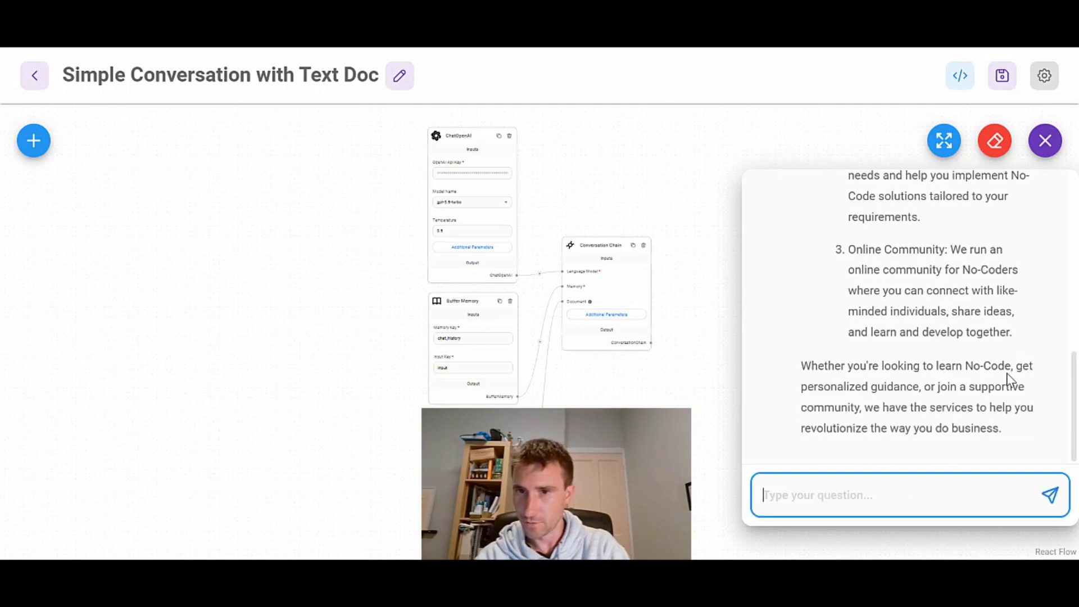
- Read the chatbot's reply and compare it with the services text on the No-Code.ie home page
scroll(1009, 379, up, 4)
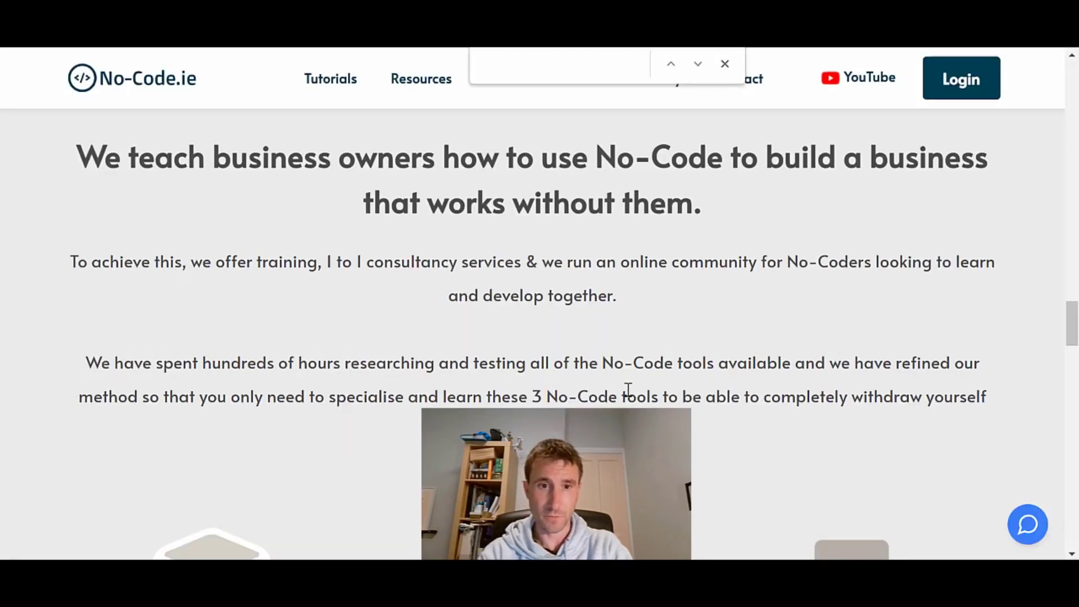
scroll(629, 389, up, 6)
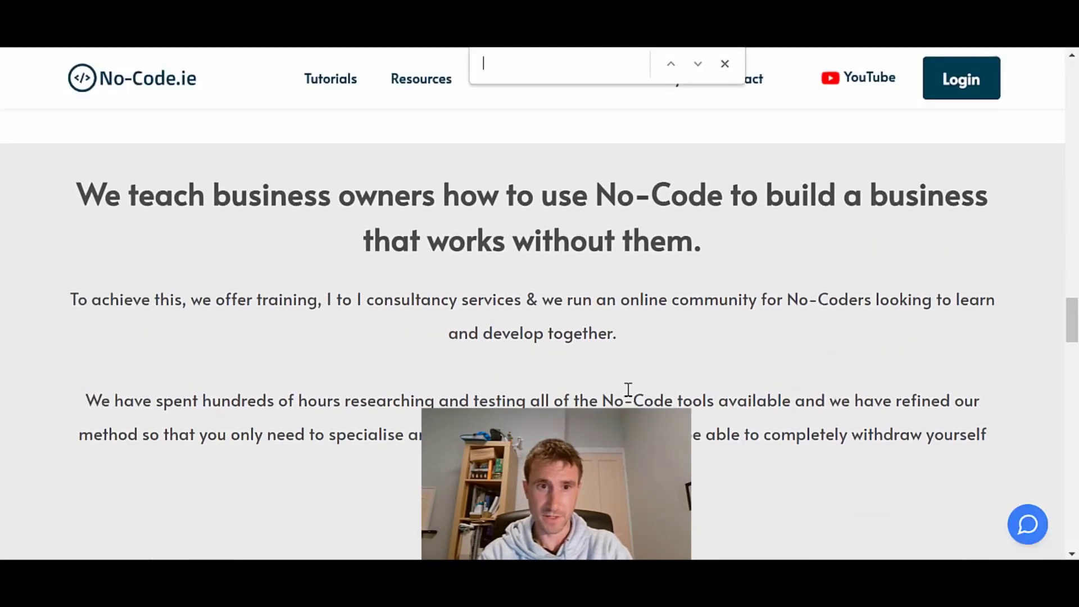
scroll(628, 389, down, 6)
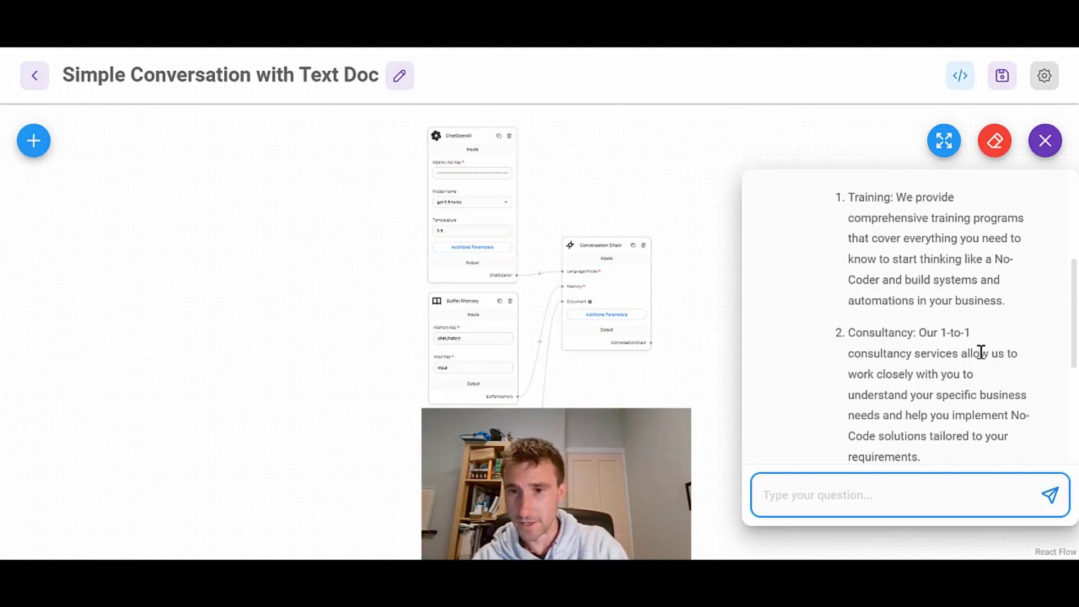
scroll(981, 352, up, 4)
scroll(981, 352, down, 5)
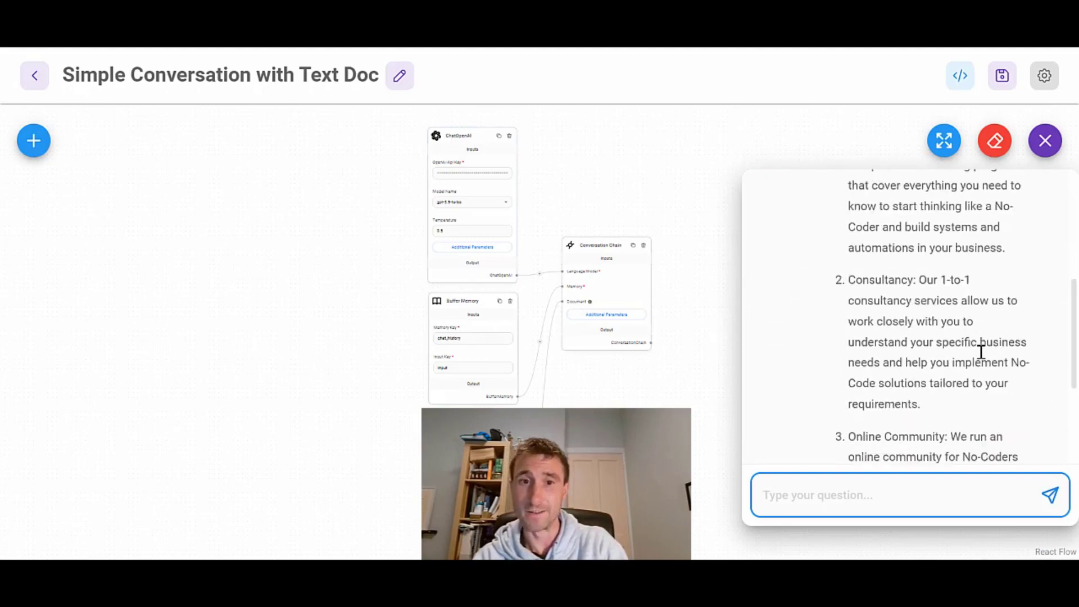
scroll(981, 352, down, 2)
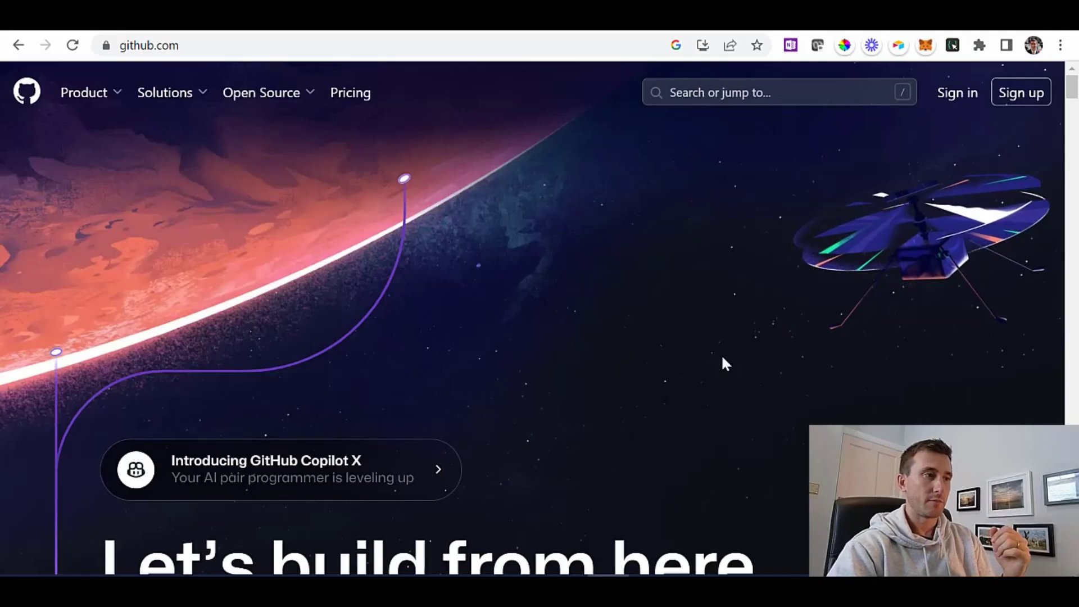
- Switch to GitHub, search for flowise and open the FlowiseAI/Flowise repository
scroll(723, 359, down, 2)
scroll(724, 359, up, 2)
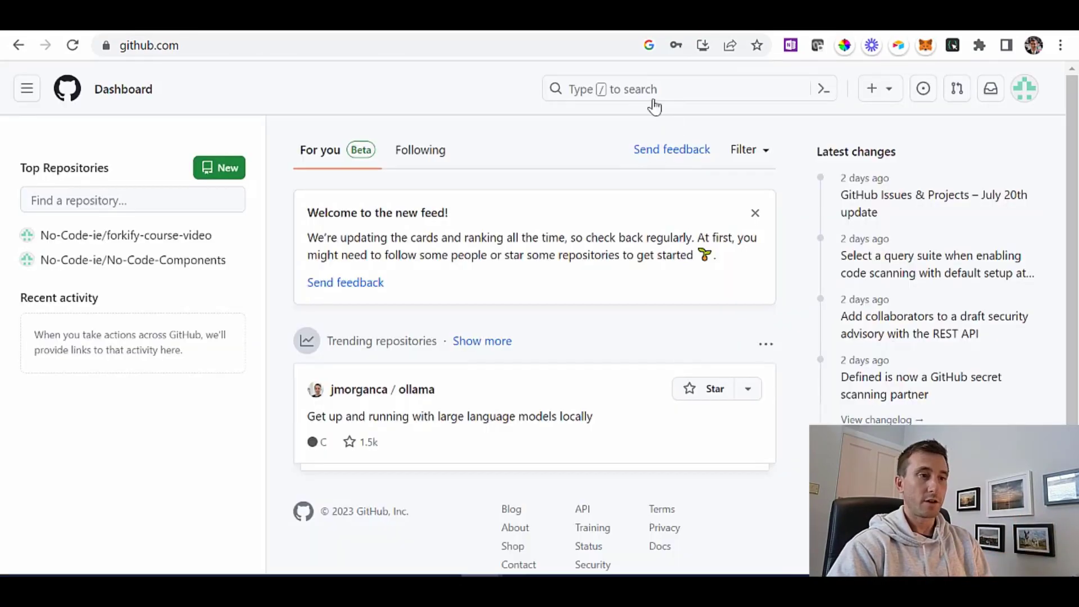
click(636, 97)
text(fl)
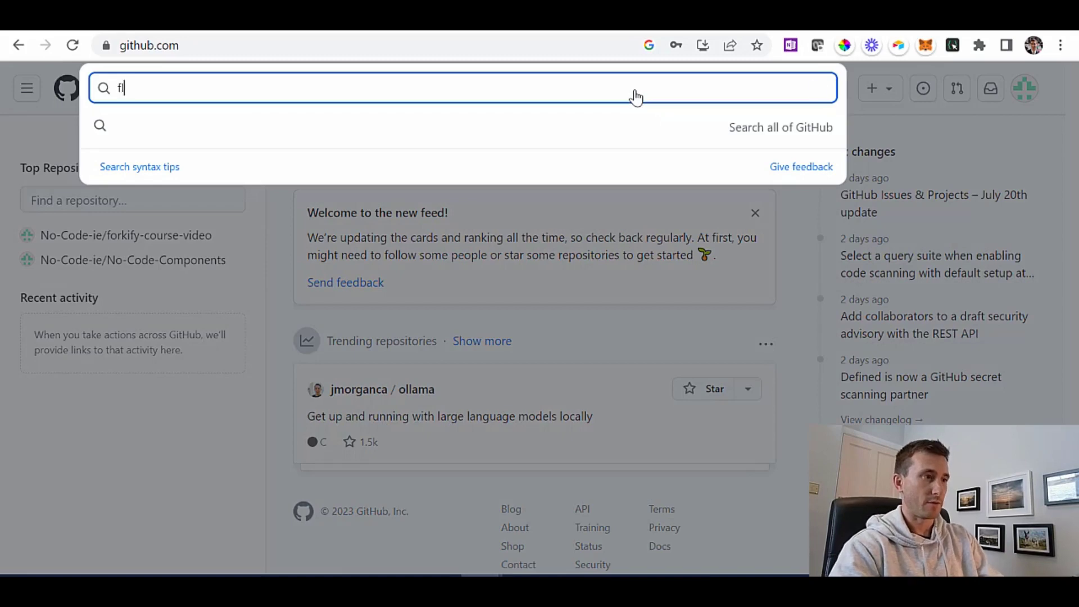
text(owise)
key(Return)
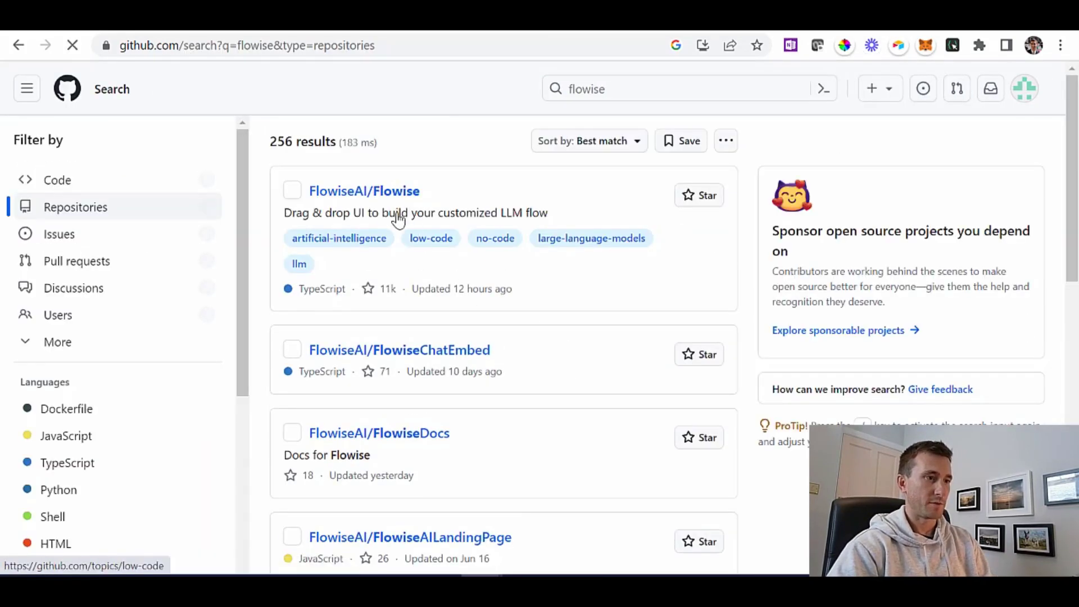
click(350, 193)
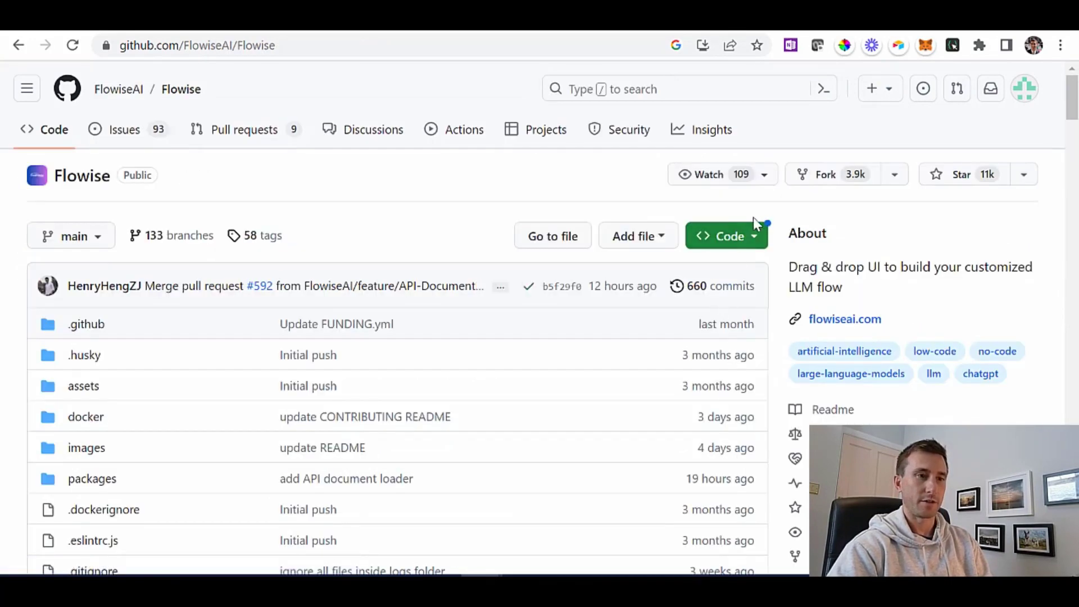
- Fork the Flowise repository to the No-Code-ie account, keeping the name Flowise and copying the main branch only
click(823, 181)
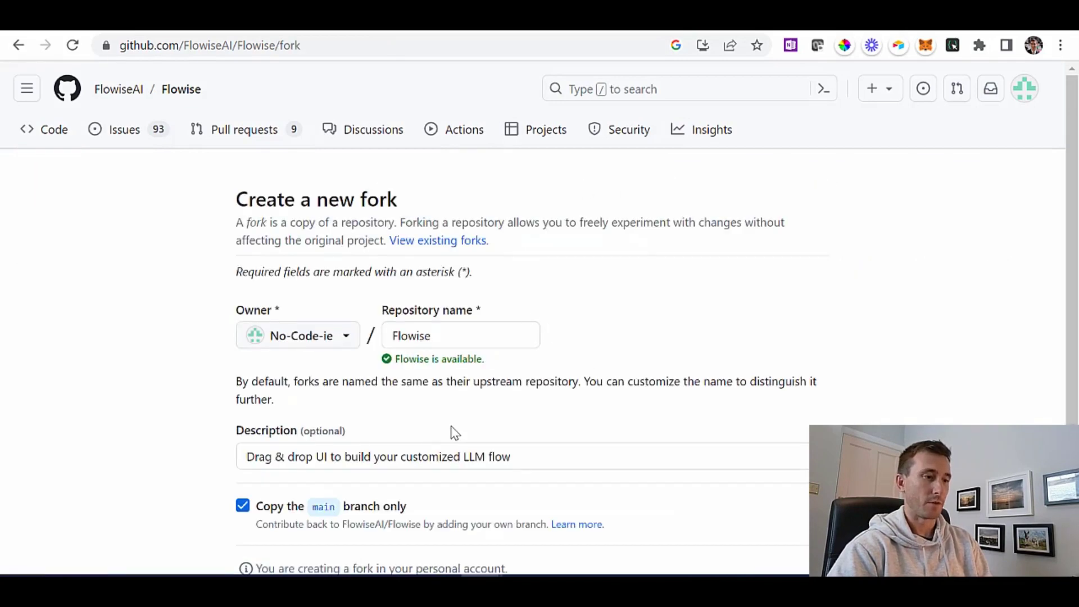
scroll(454, 432, down, 3)
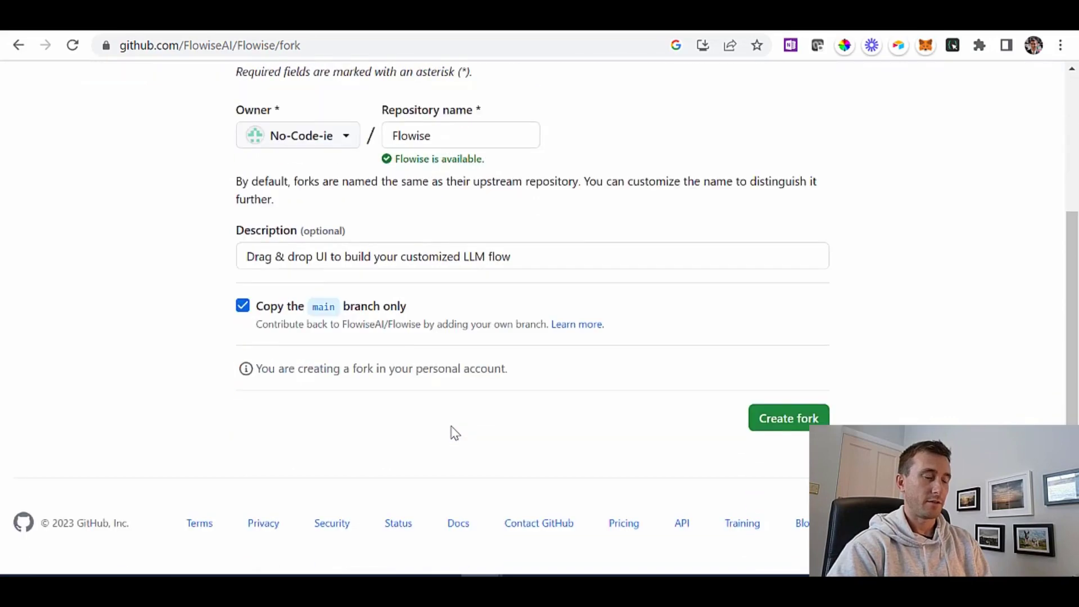
scroll(455, 433, up, 3)
scroll(454, 433, down, 3)
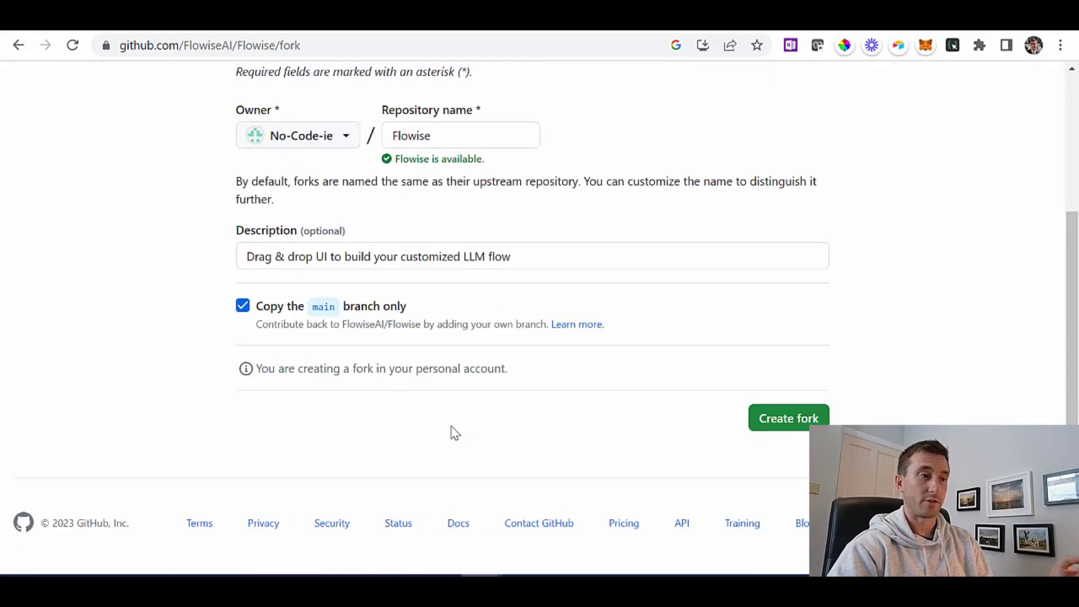
scroll(454, 433, up, 3)
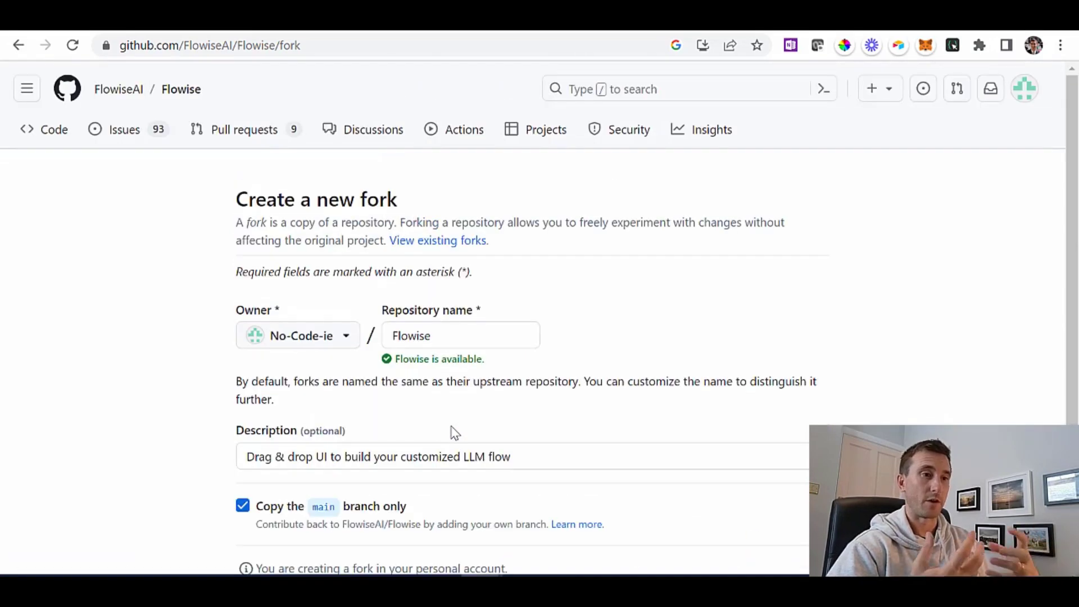
scroll(454, 433, down, 3)
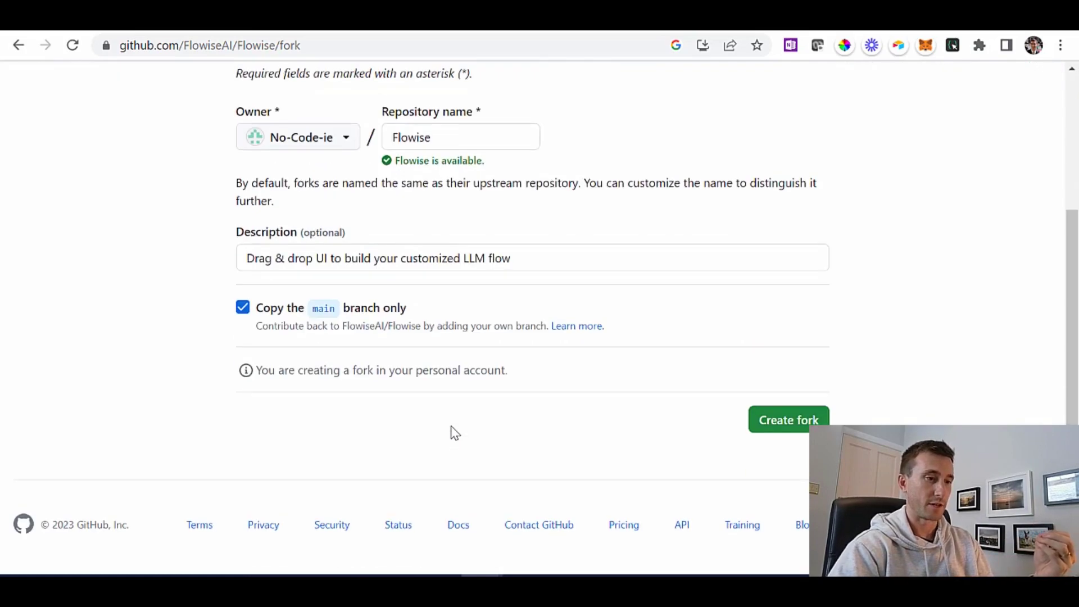
click(787, 426)
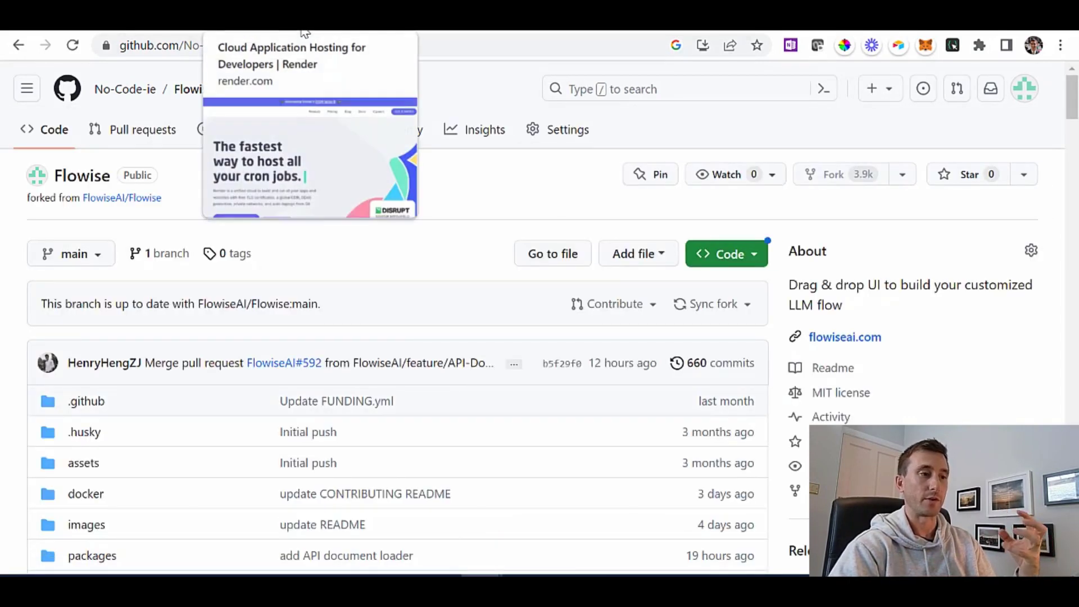
- Switch to the Render website and sign up for an account with Google, confirming the e-mail address
click(302, 31)
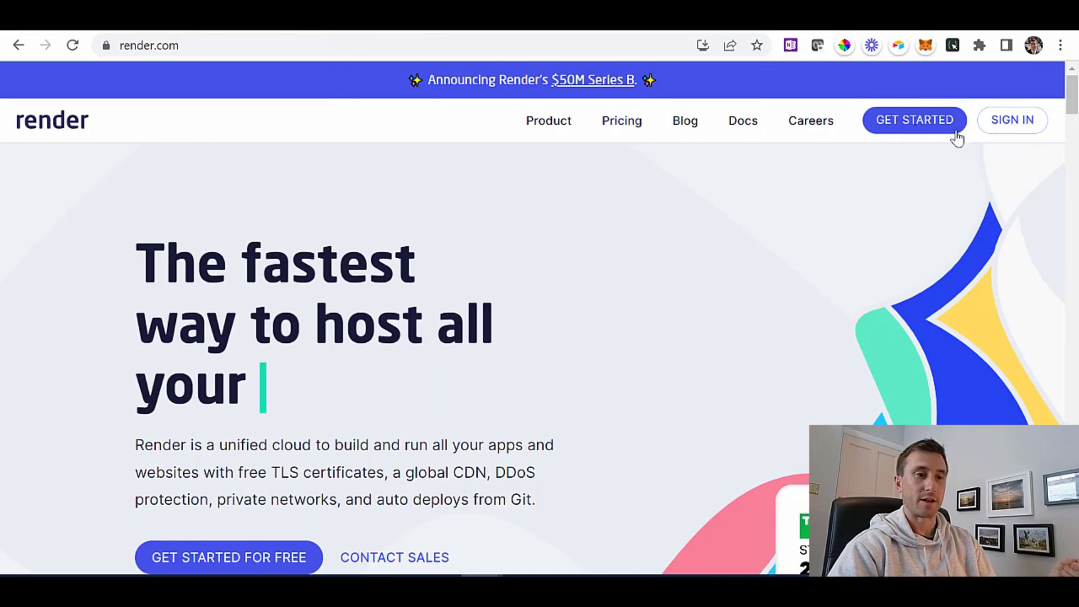
click(892, 124)
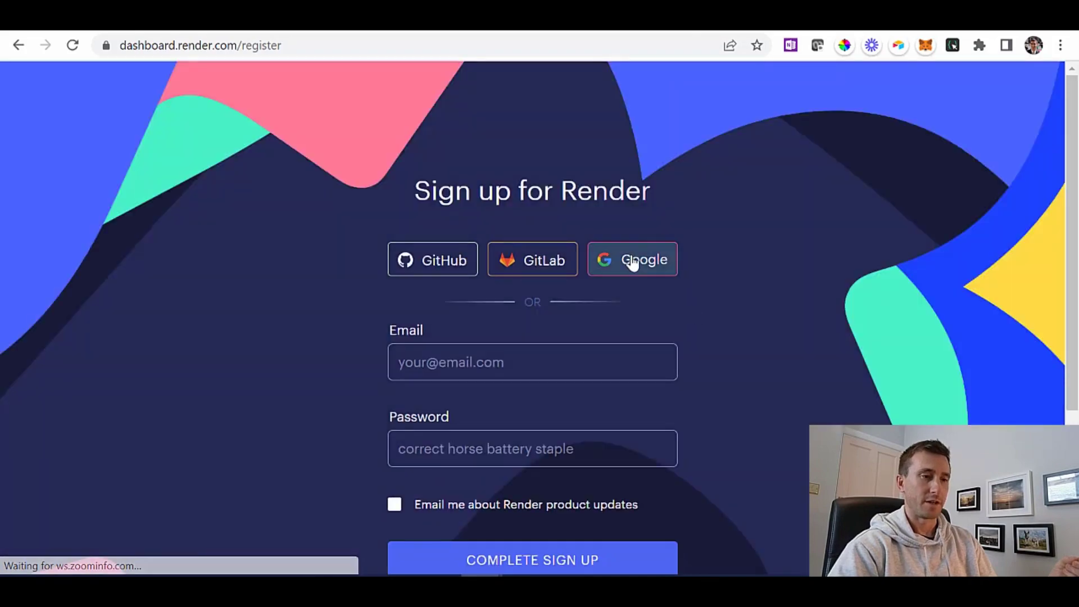
click(634, 262)
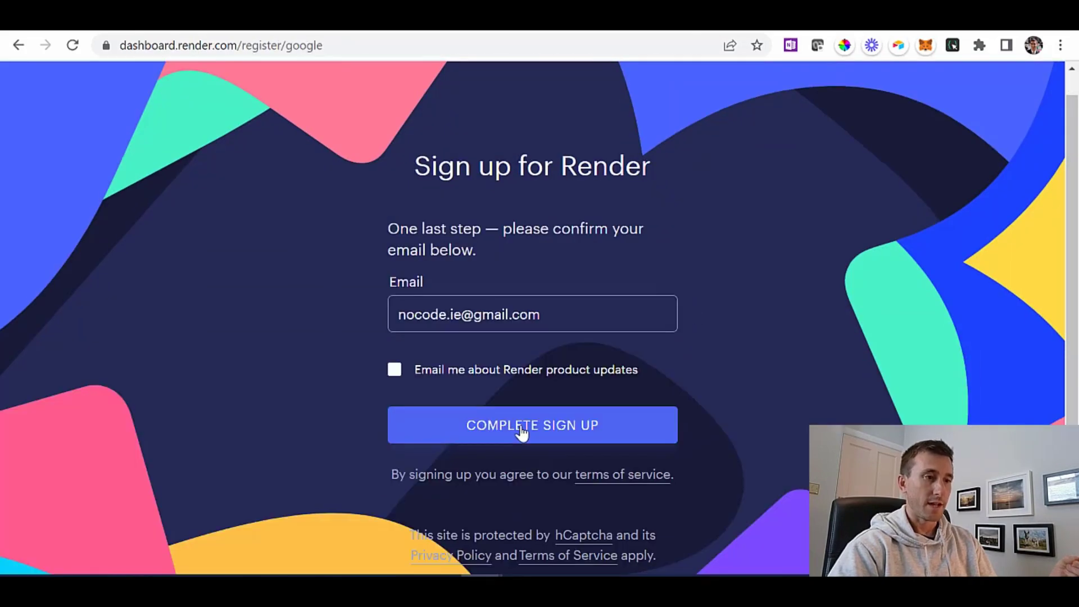
click(521, 432)
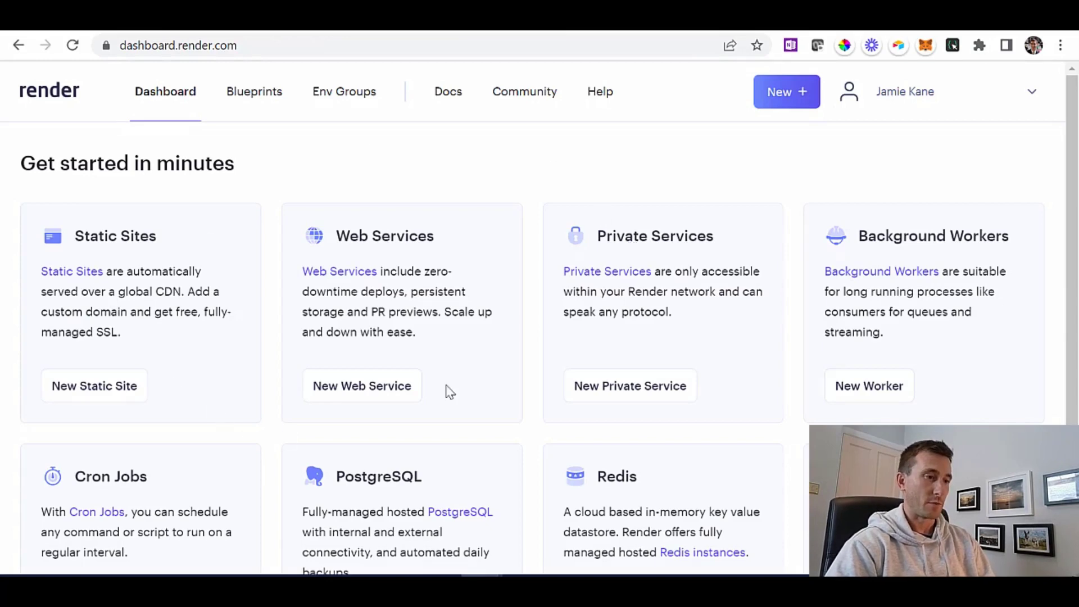
- Start a new web service and connect GitHub as the repository source, authorizing Render's access
click(367, 393)
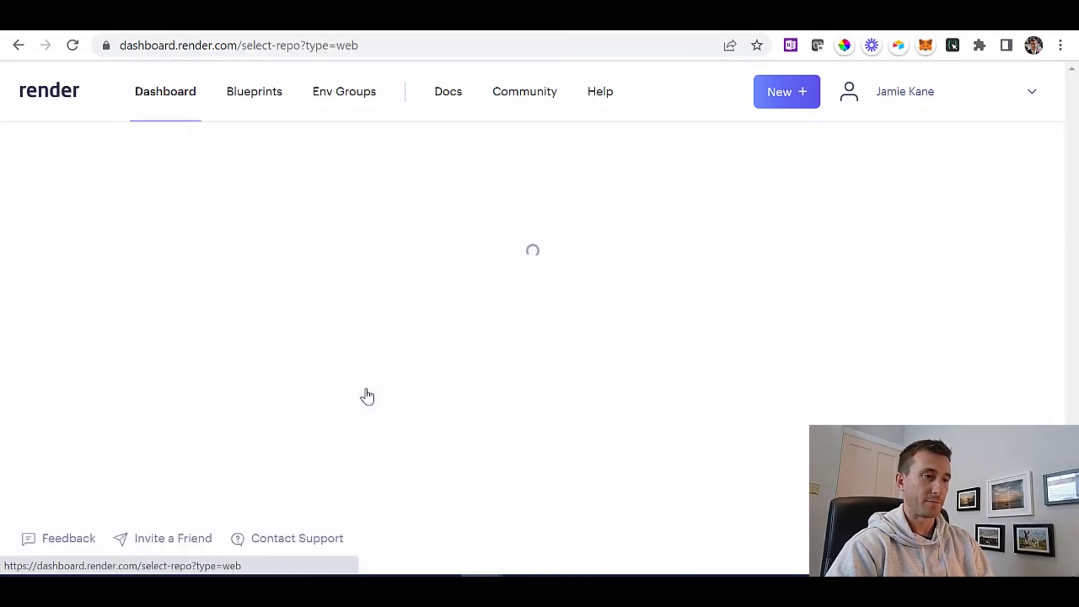
scroll(619, 438, down, 2)
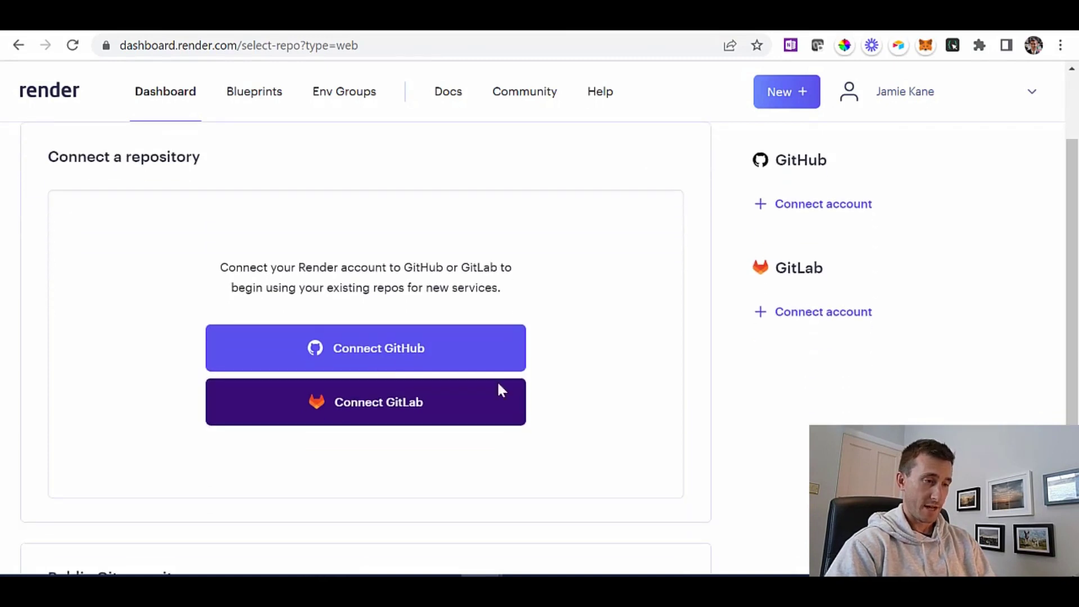
click(380, 358)
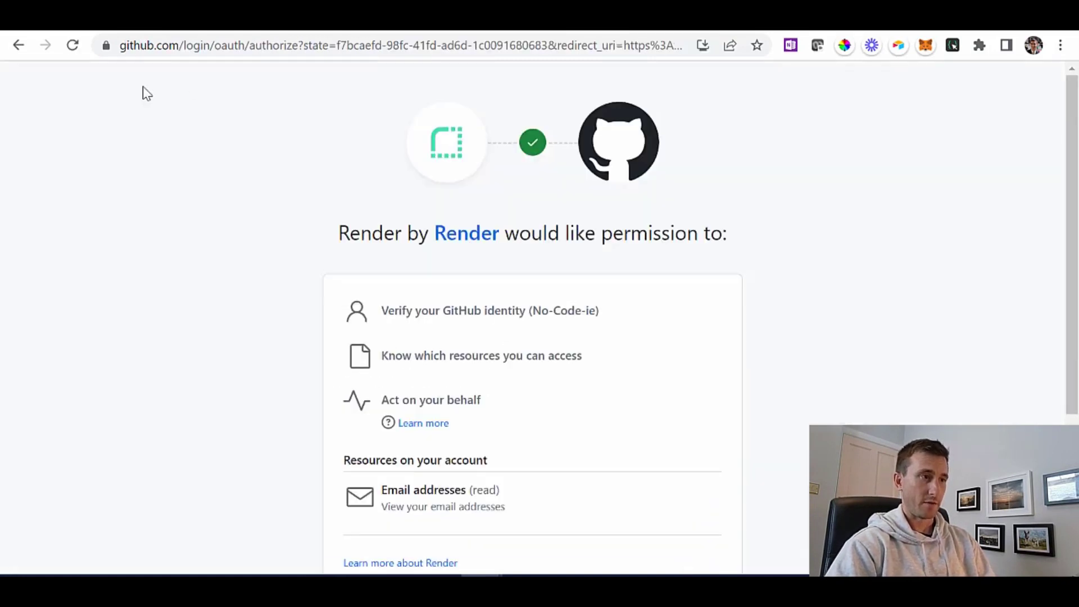
scroll(552, 424, down, 4)
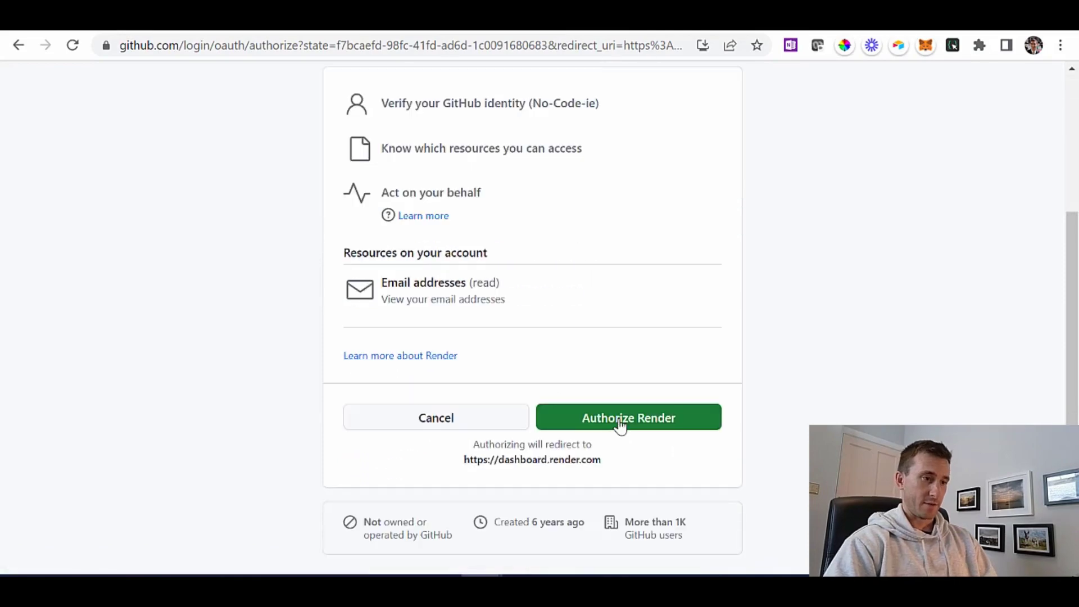
click(620, 425)
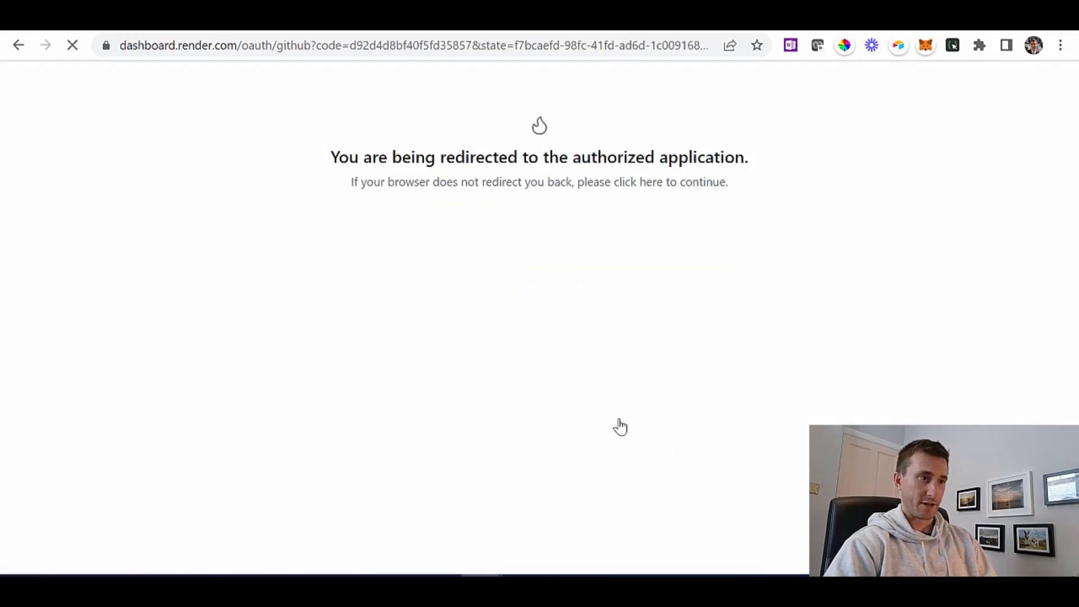
- Install Render on the No-Code-ie GitHub account with access to only the No-Code-ie/Flowise repository
scroll(431, 368, down, 2)
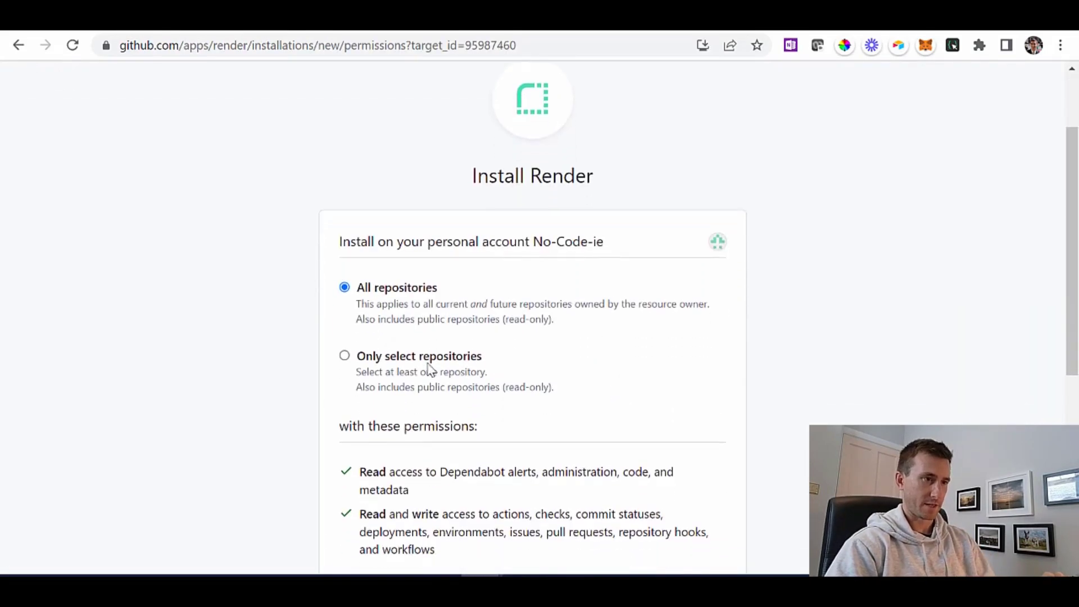
click(345, 356)
scroll(693, 403, down, 2)
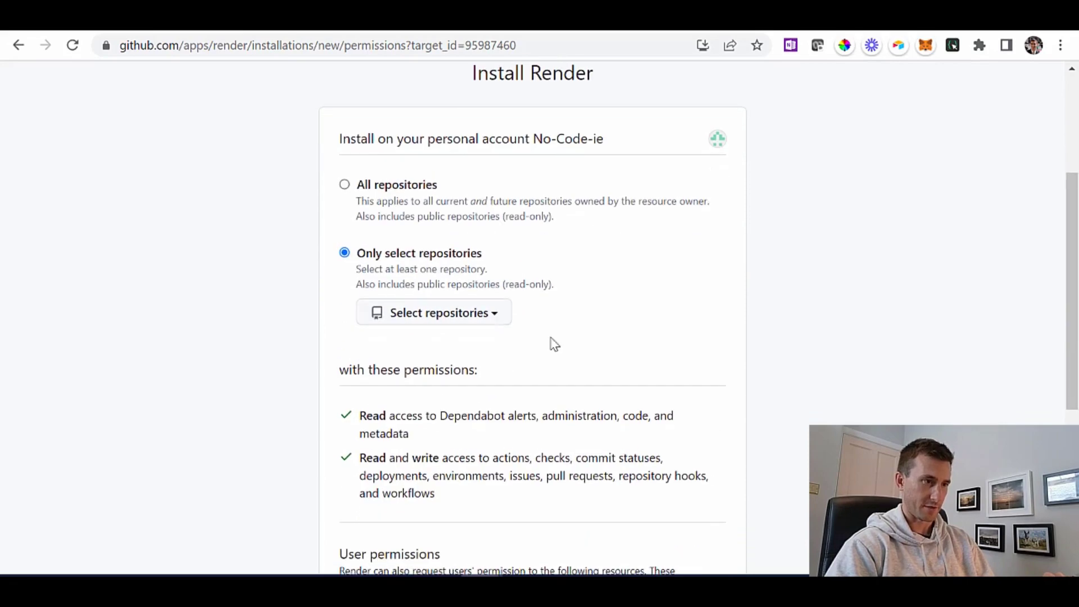
click(467, 314)
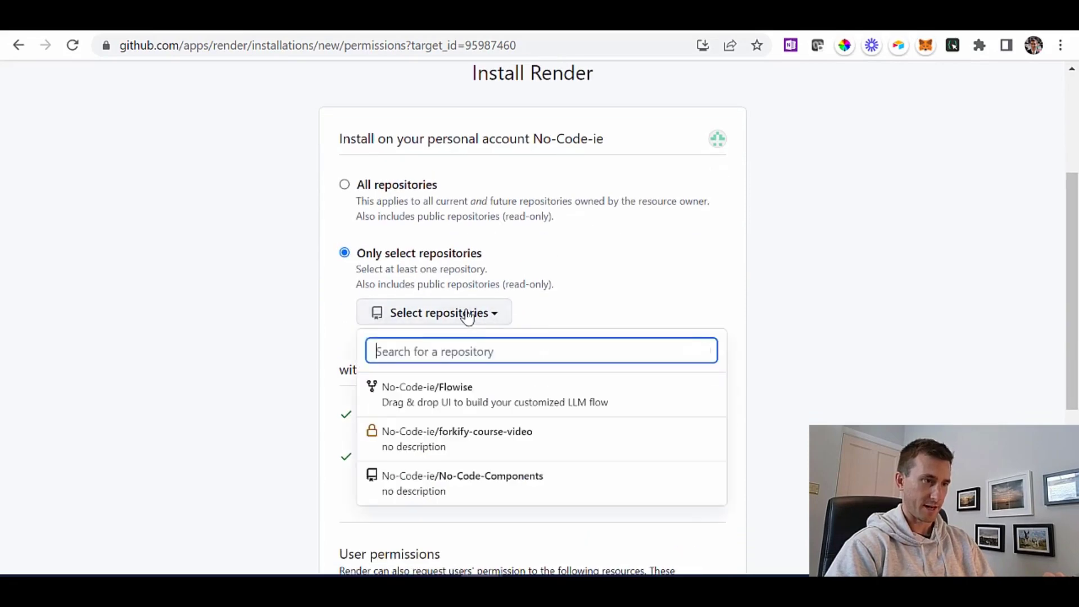
click(431, 396)
scroll(732, 437, down, 6)
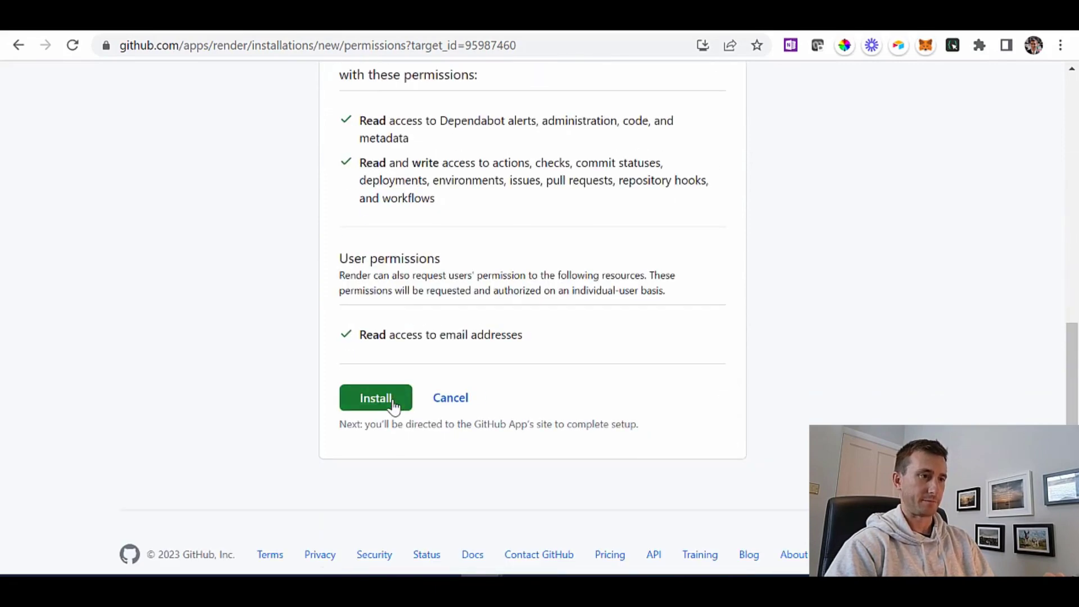
click(393, 403)
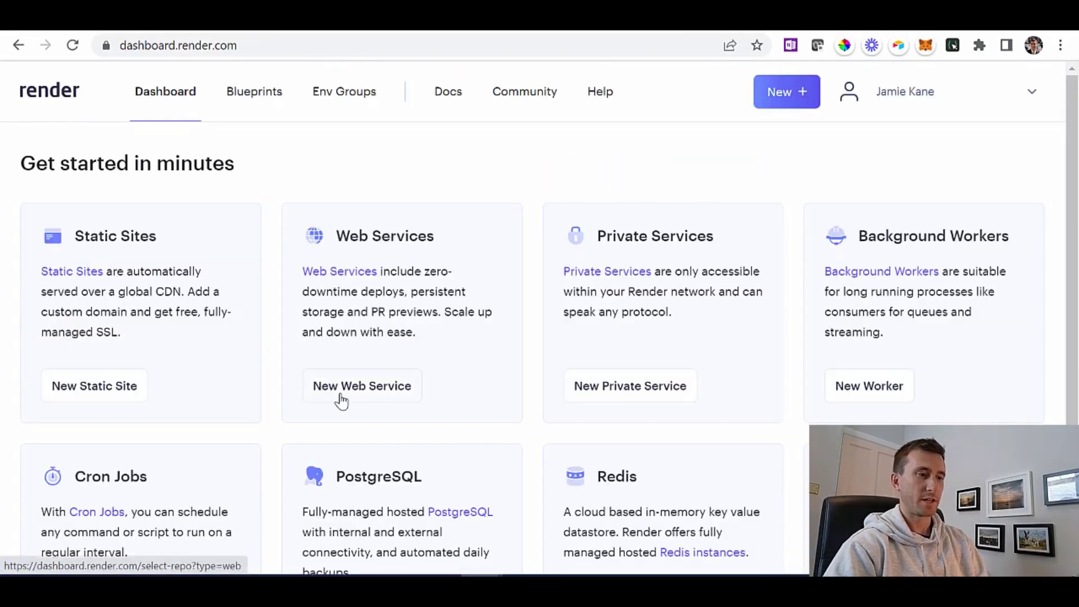
- Set up a new web service from the No-Code-ie/Flowise repository and name it No-Code-Ireland-Chatbot
click(342, 402)
scroll(342, 401, down, 2)
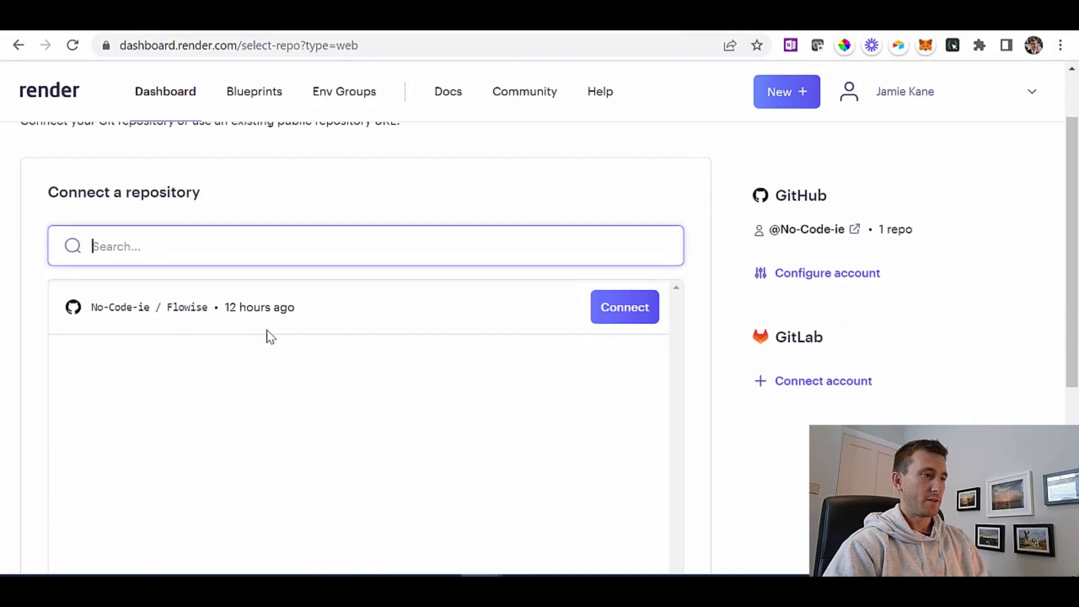
click(626, 309)
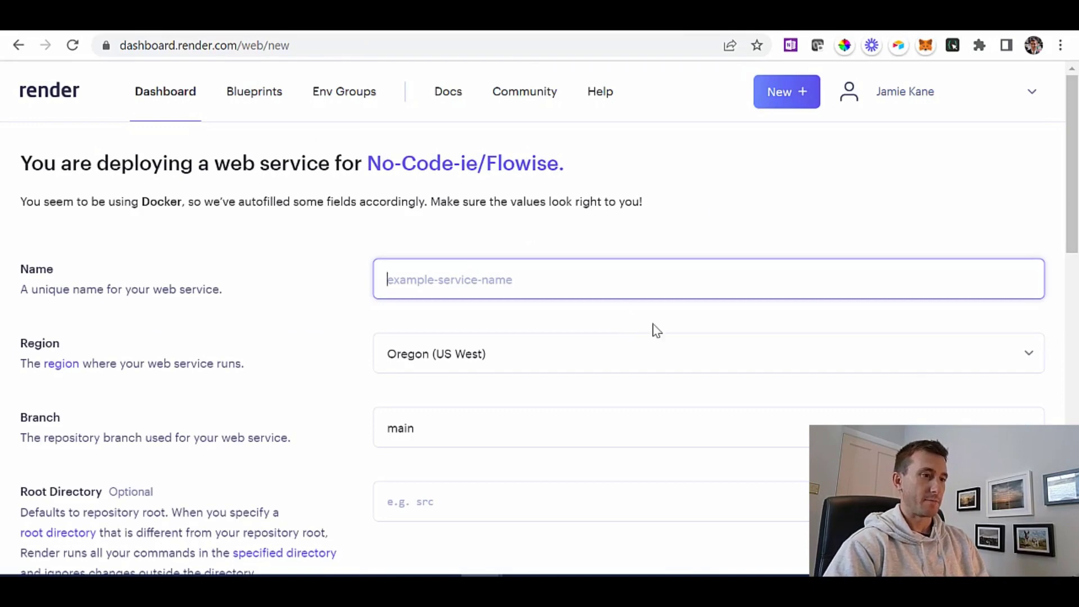
text(No-Code)
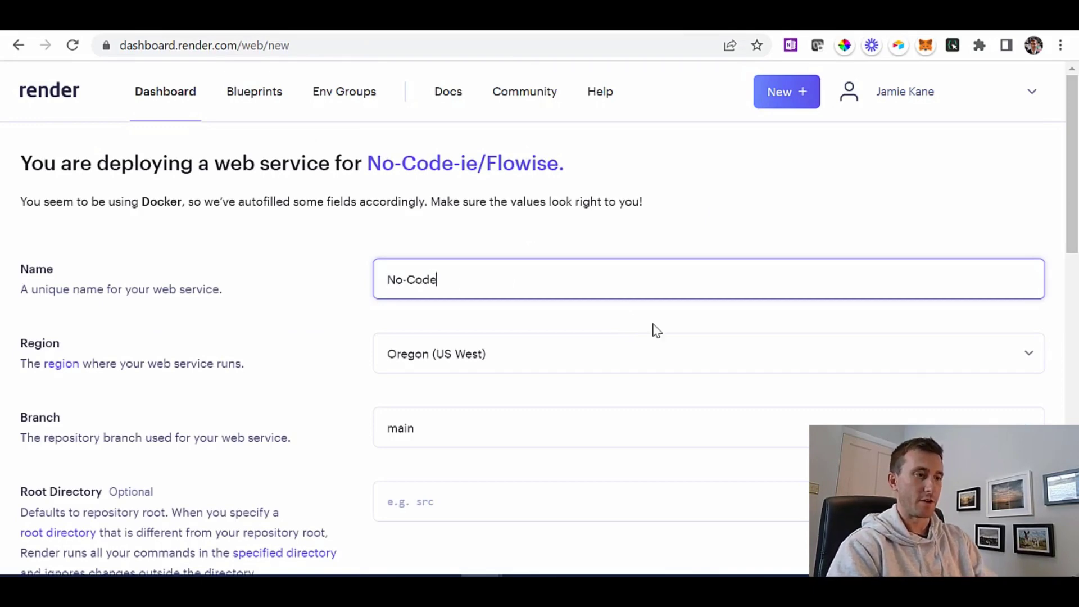
text(-)
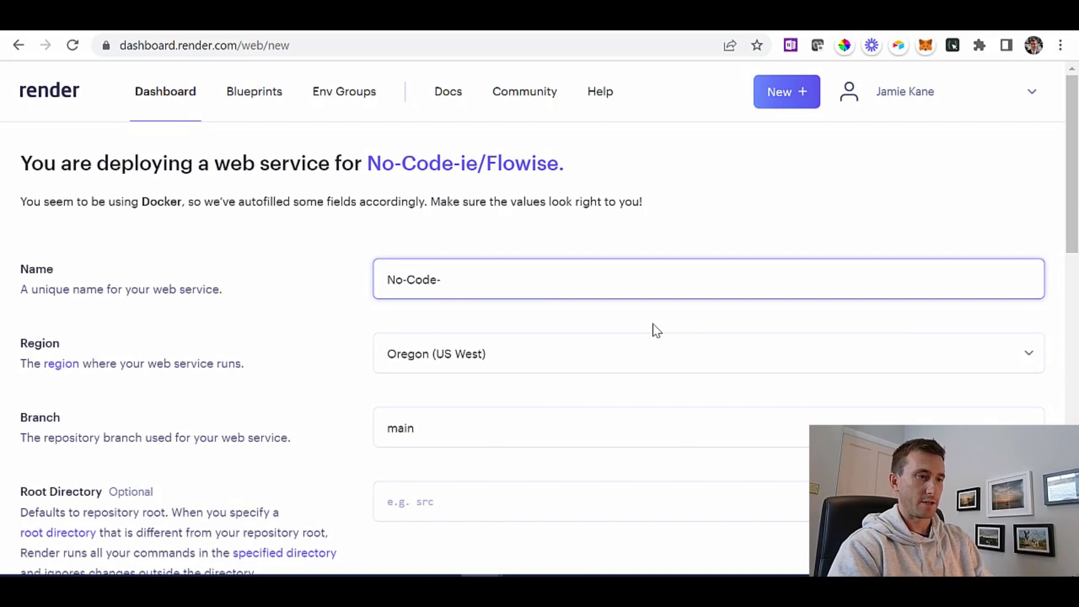
text(IeIreland-)
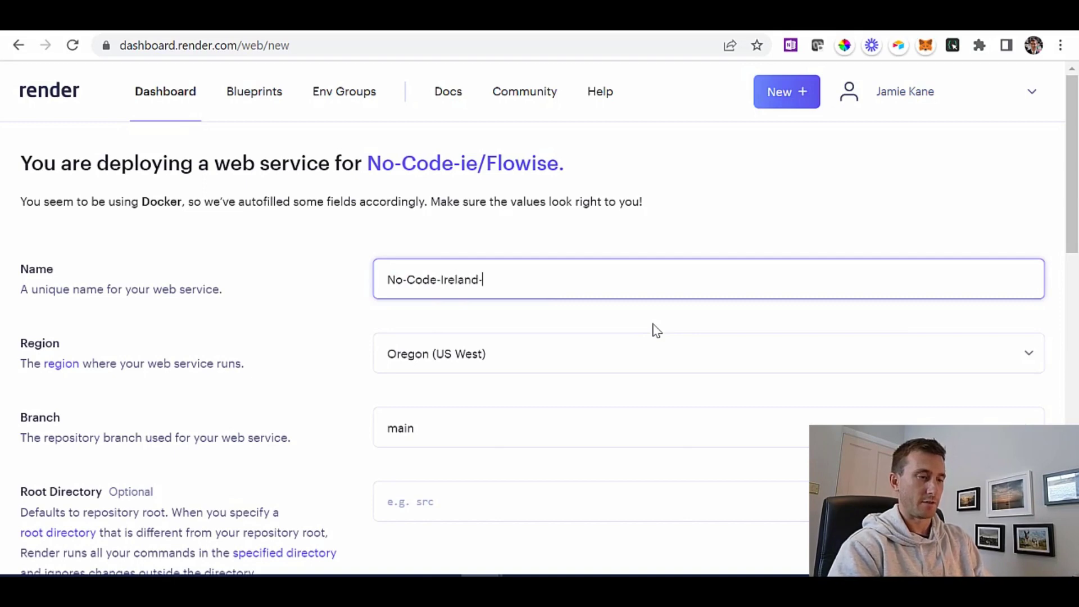
text(Chatbot)
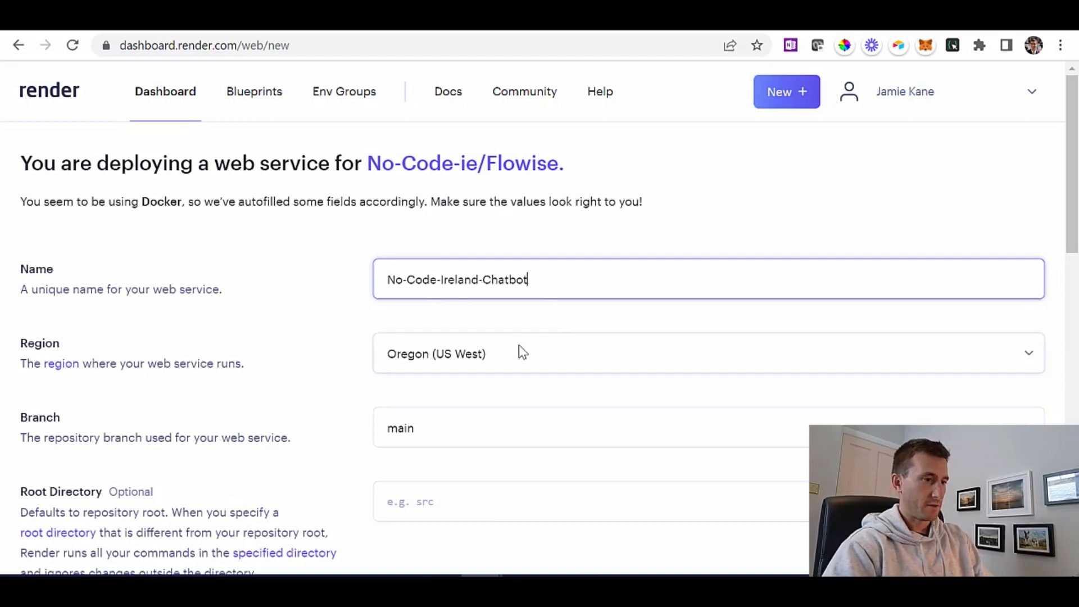
- Set the web service's region to Frankfurt (EU Central)
click(521, 353)
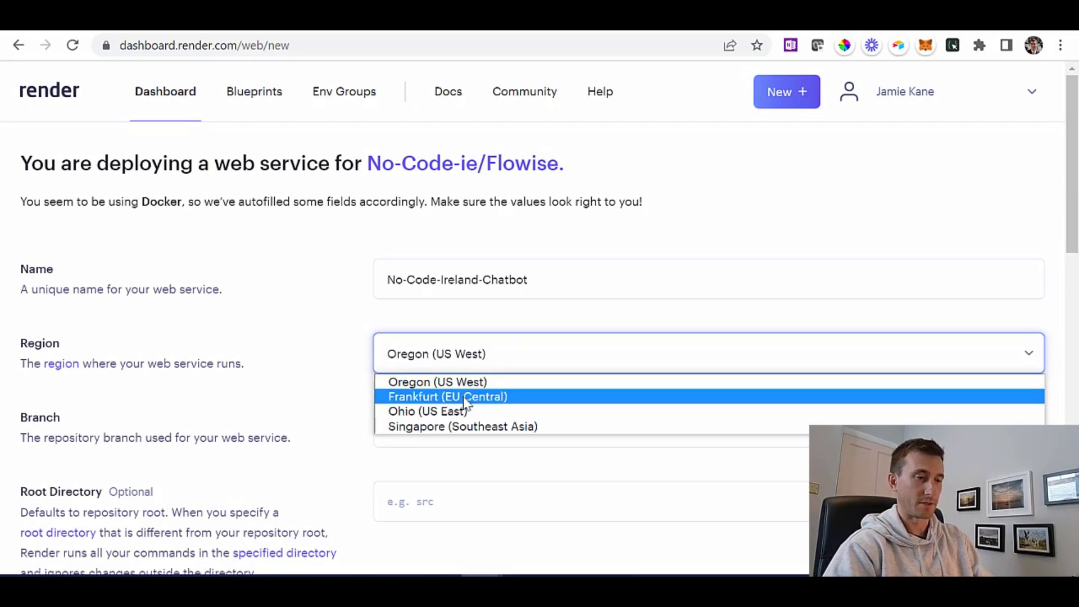
key(Escape)
key(Down)
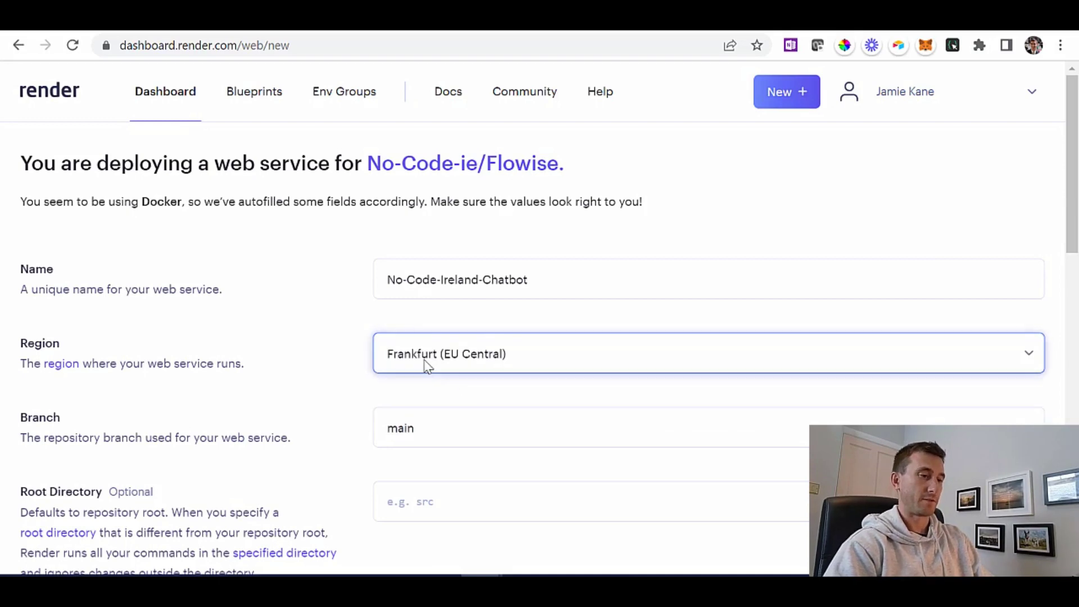
click(460, 364)
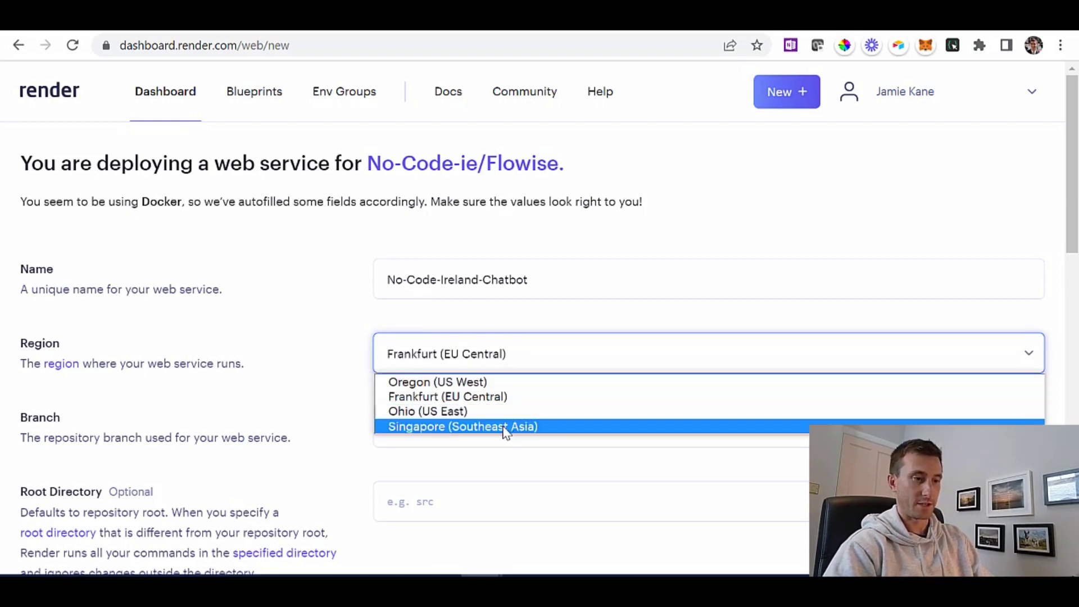
click(466, 398)
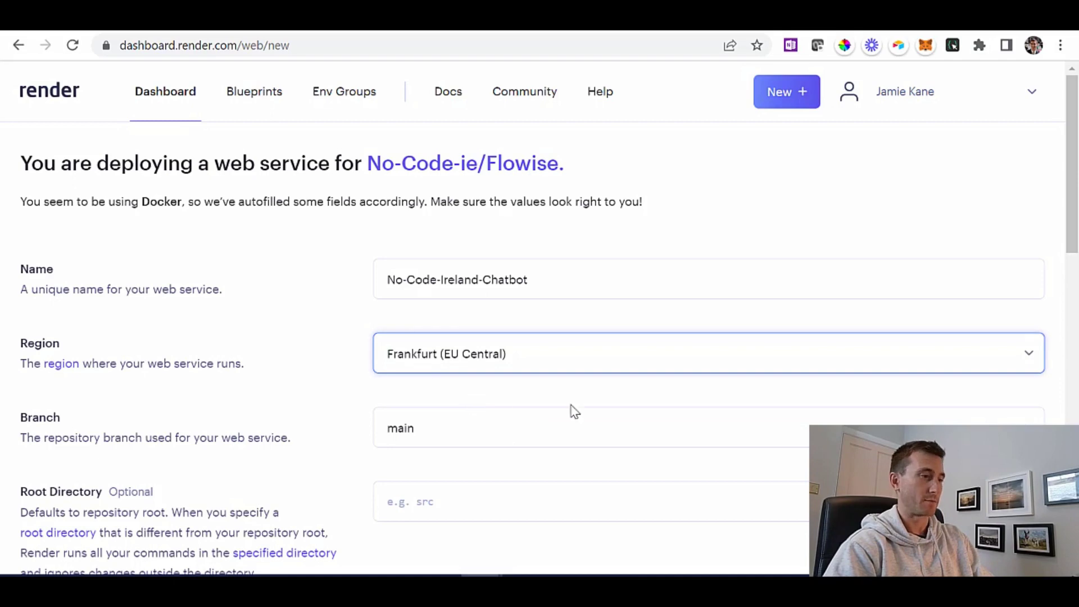
- Set the runtime to Node and the build command to "yarn install; yarn build"
scroll(573, 411, down, 5)
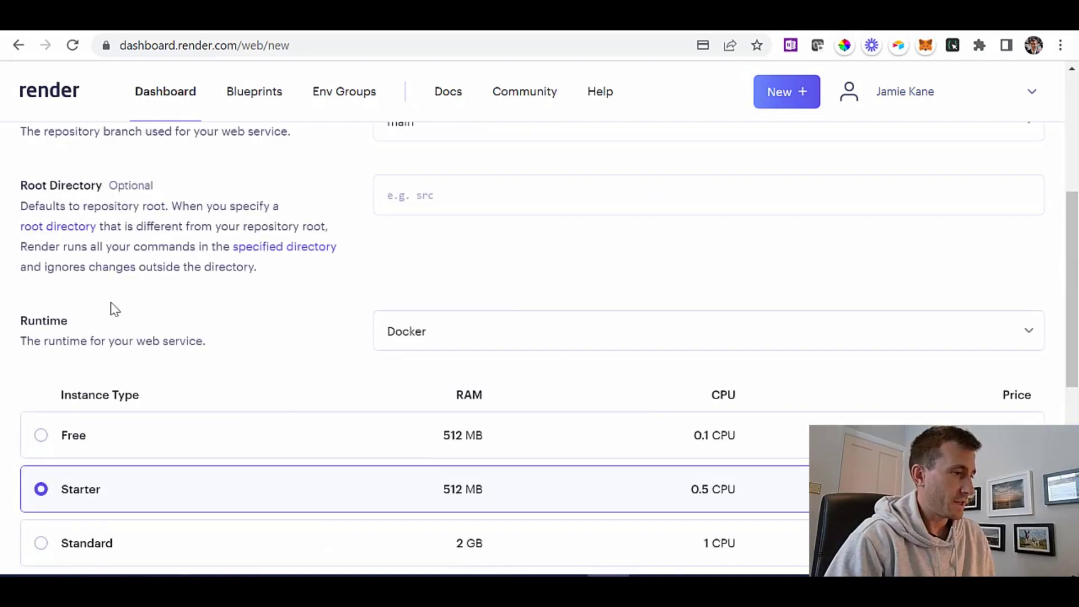
click(456, 341)
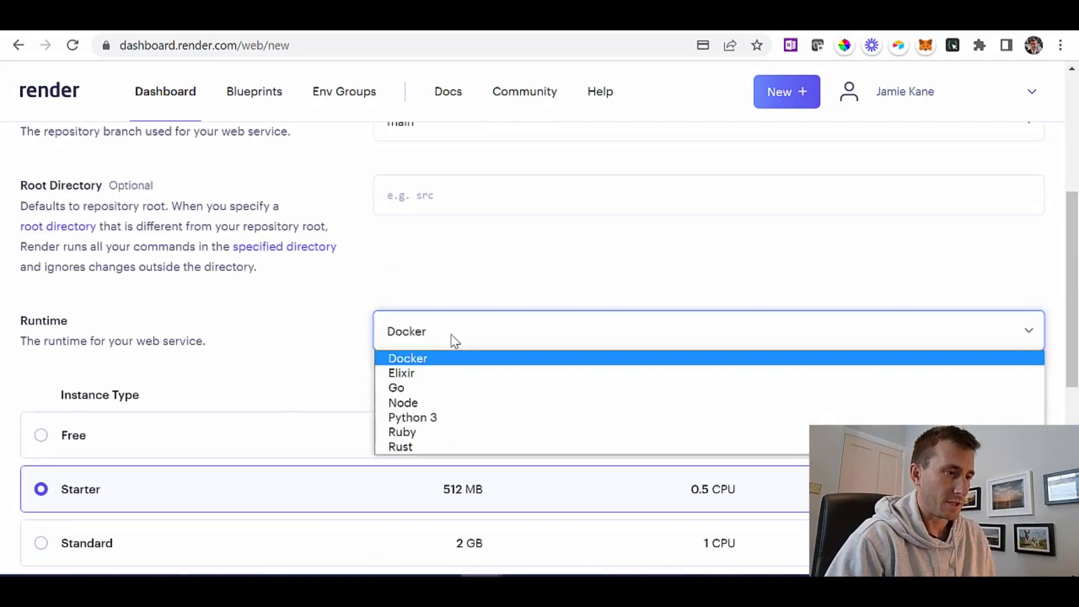
click(433, 405)
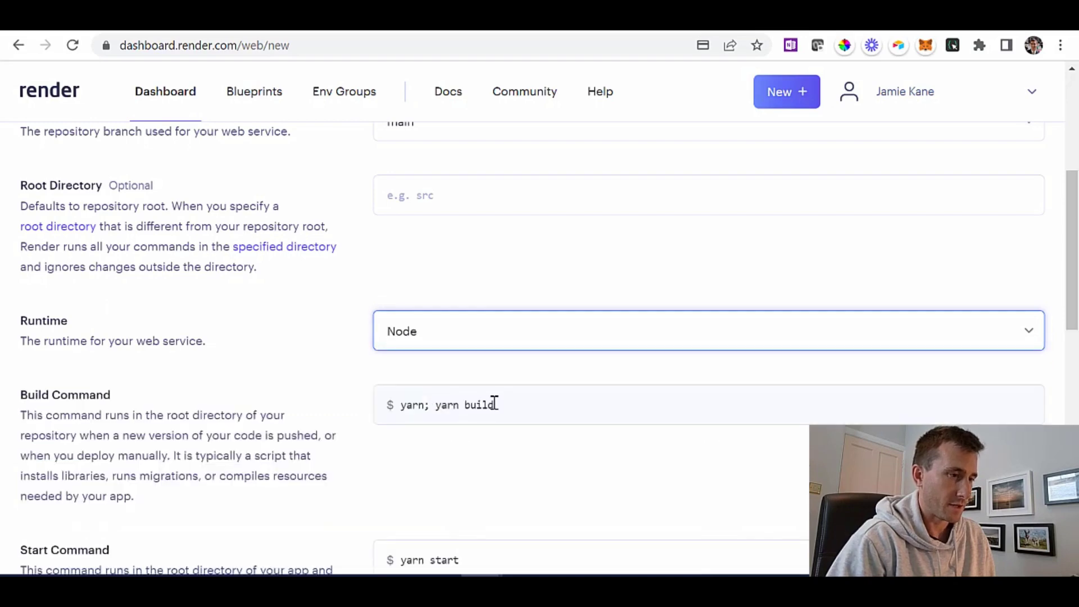
click(426, 405)
text(in)
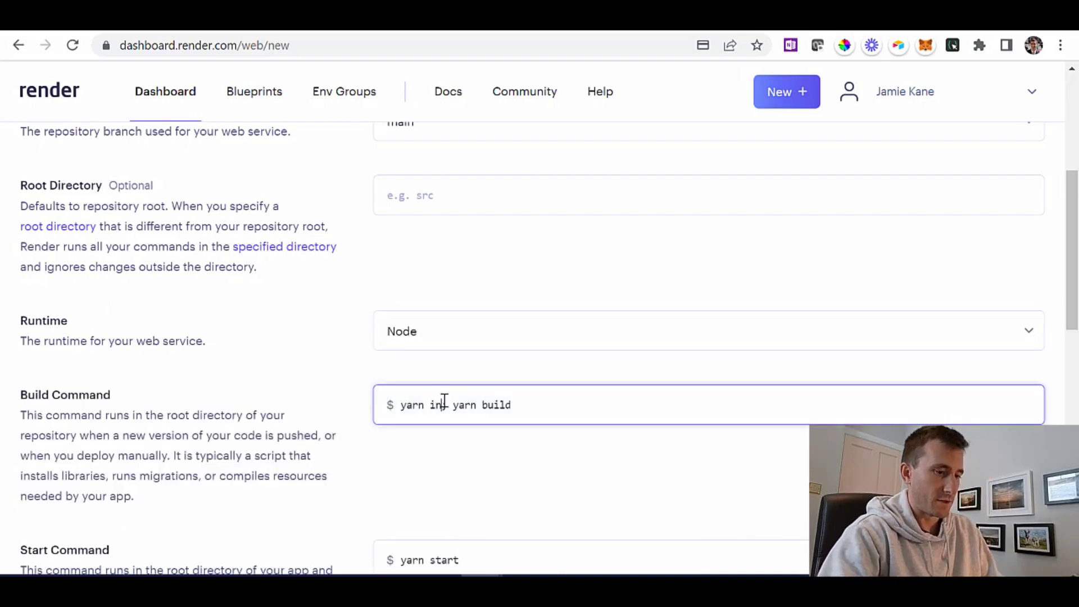
text(stall)
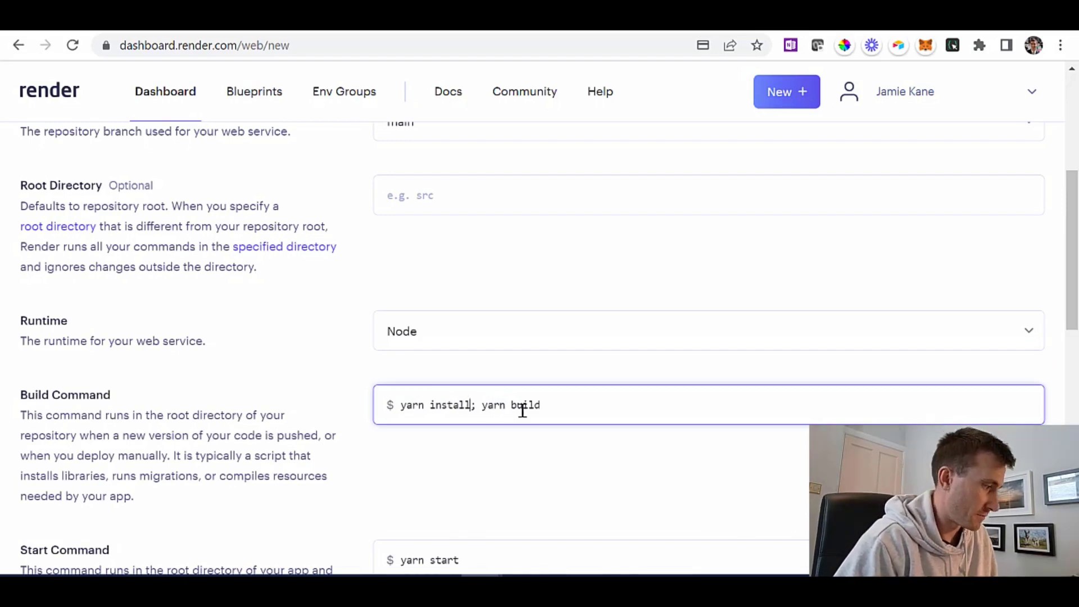
- Check the start command and choose the Starter instance type at $7 per month
scroll(518, 462, down, 2)
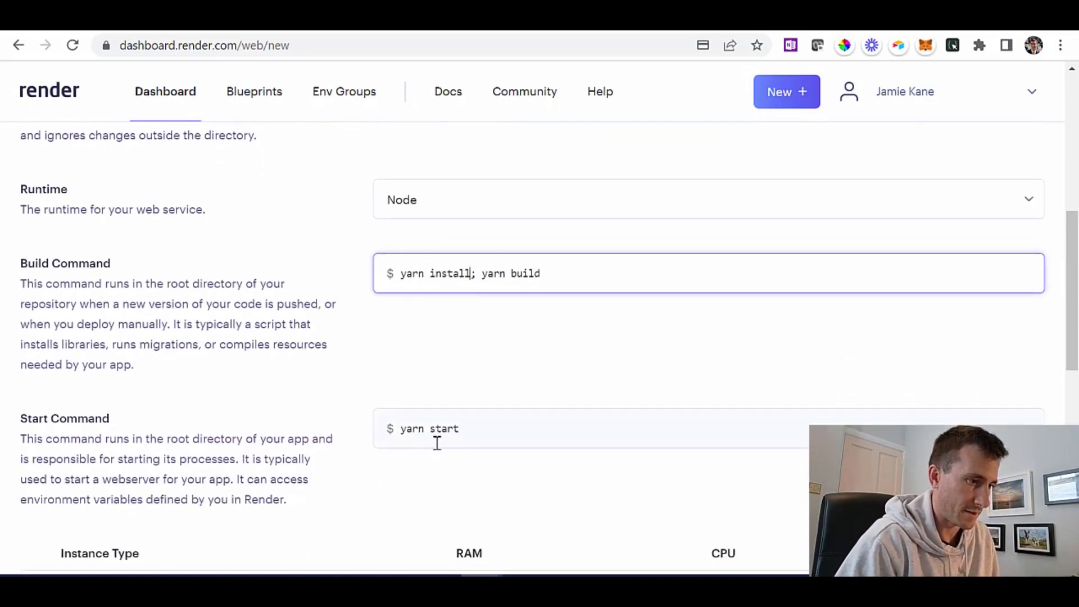
scroll(587, 380, down, 1)
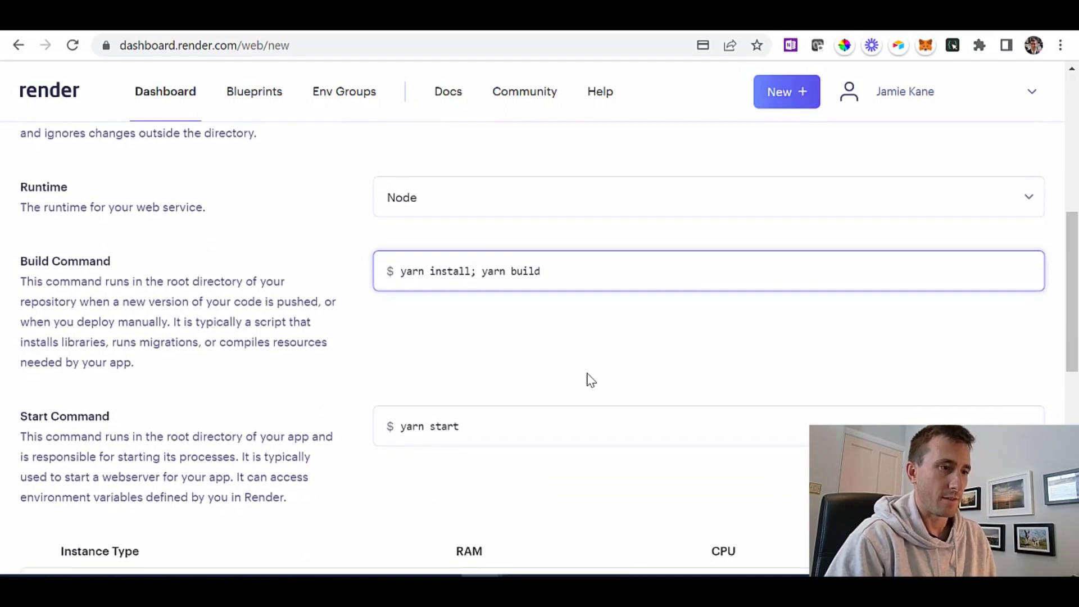
scroll(591, 380, down, 1)
scroll(591, 380, up, 1)
scroll(588, 380, down, 3)
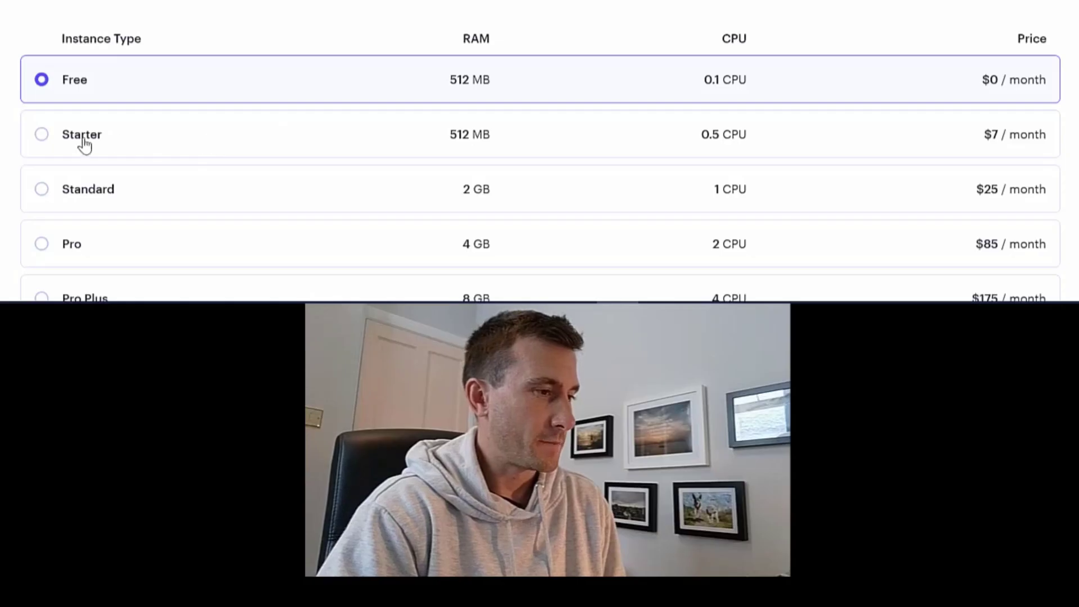
click(40, 141)
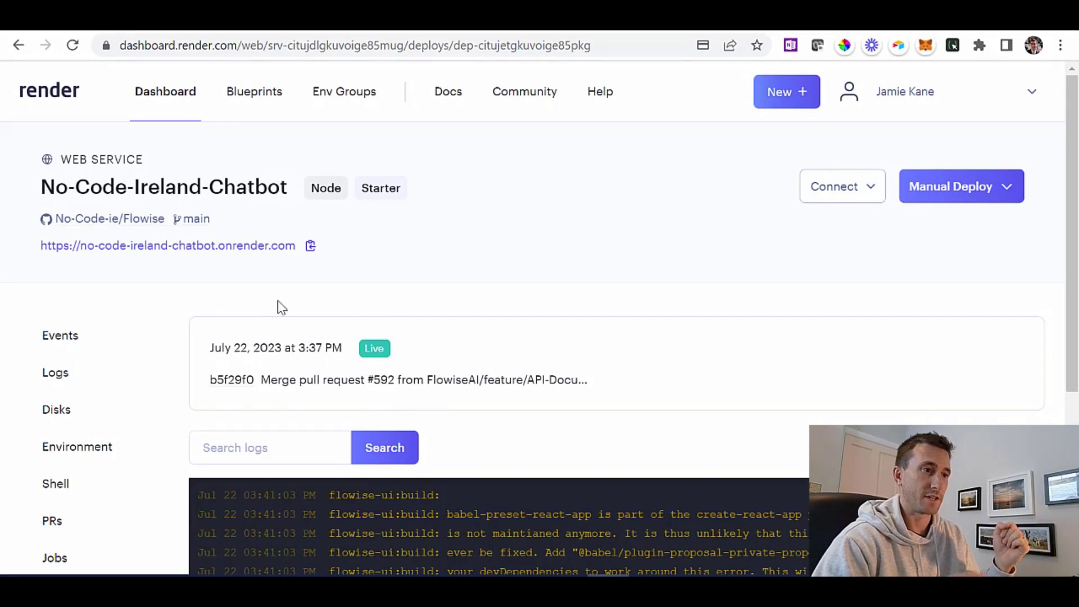
- View the deployed Flowise site at no-code-ireland-chatbot.onrender.com and return to the Render service page
click(171, 247)
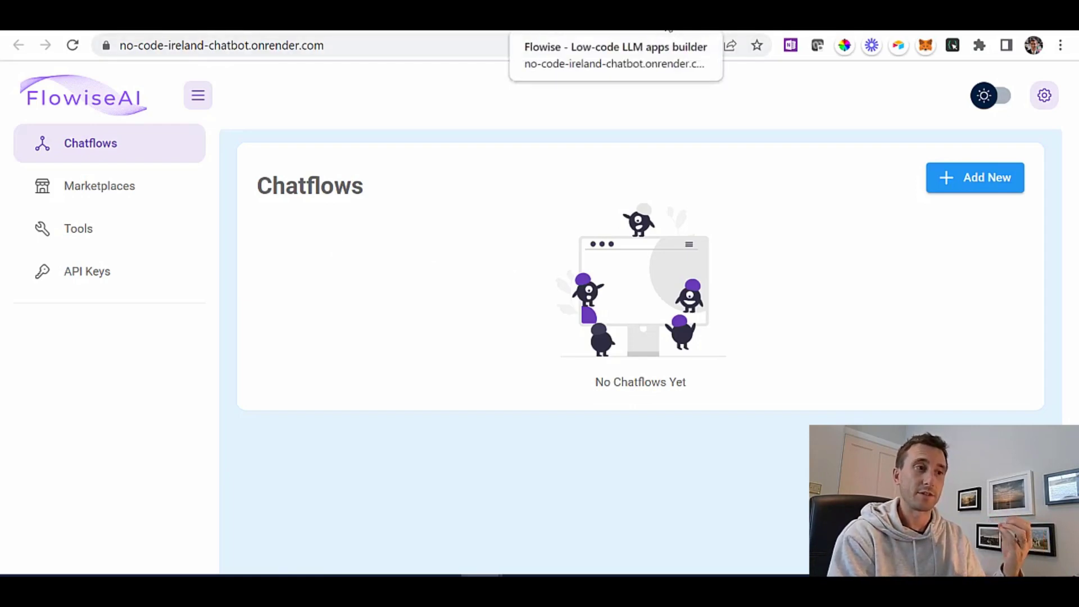
click(444, 21)
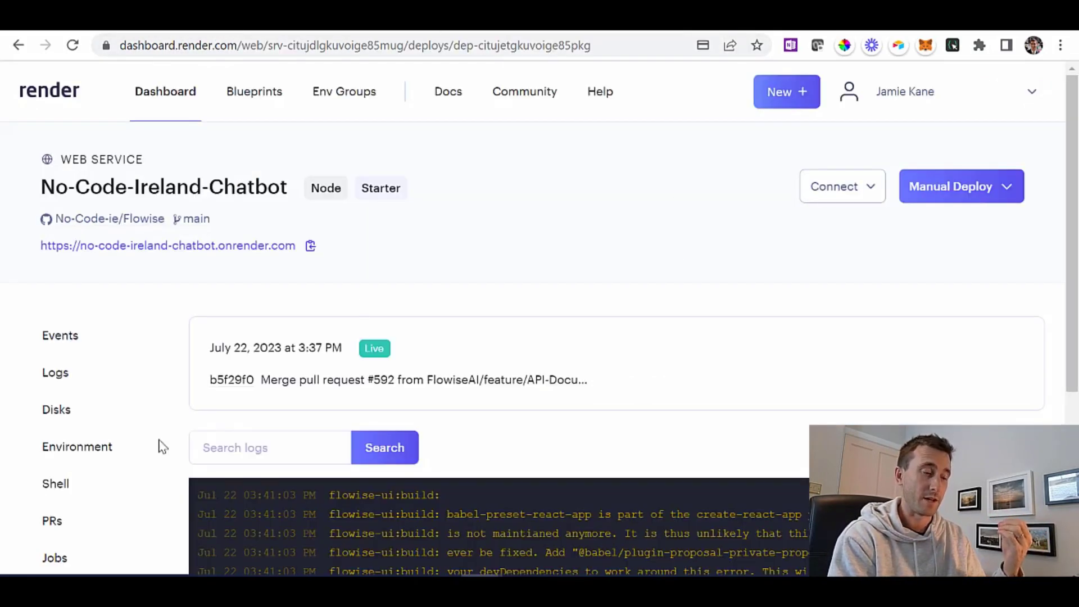
- Add a persistent disk named MyDisk to the web service with the mount path /opt/render/.flowise
click(84, 419)
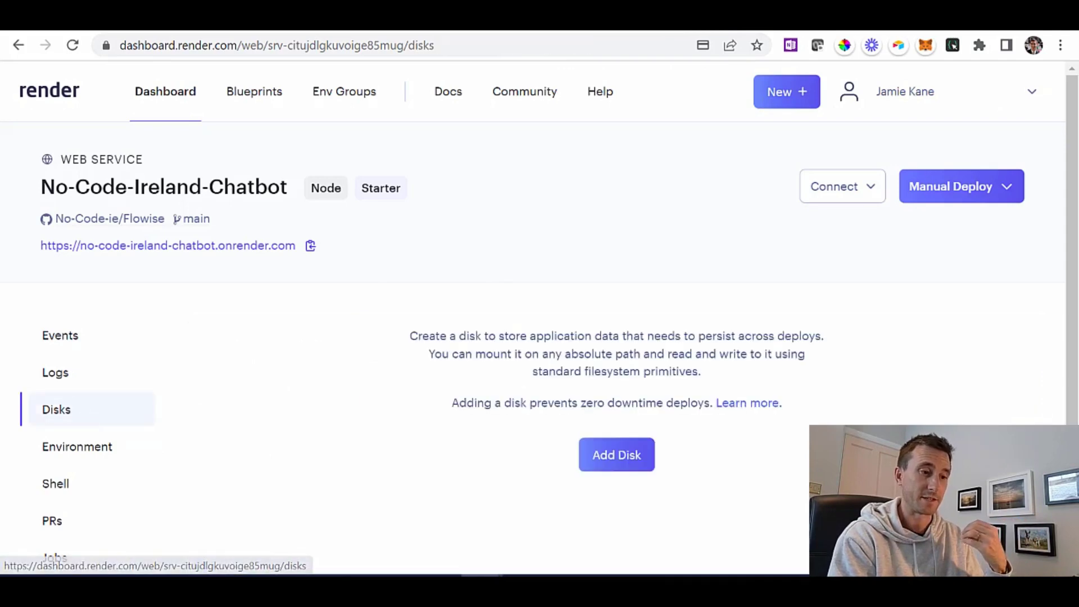
scroll(767, 460, down, 1)
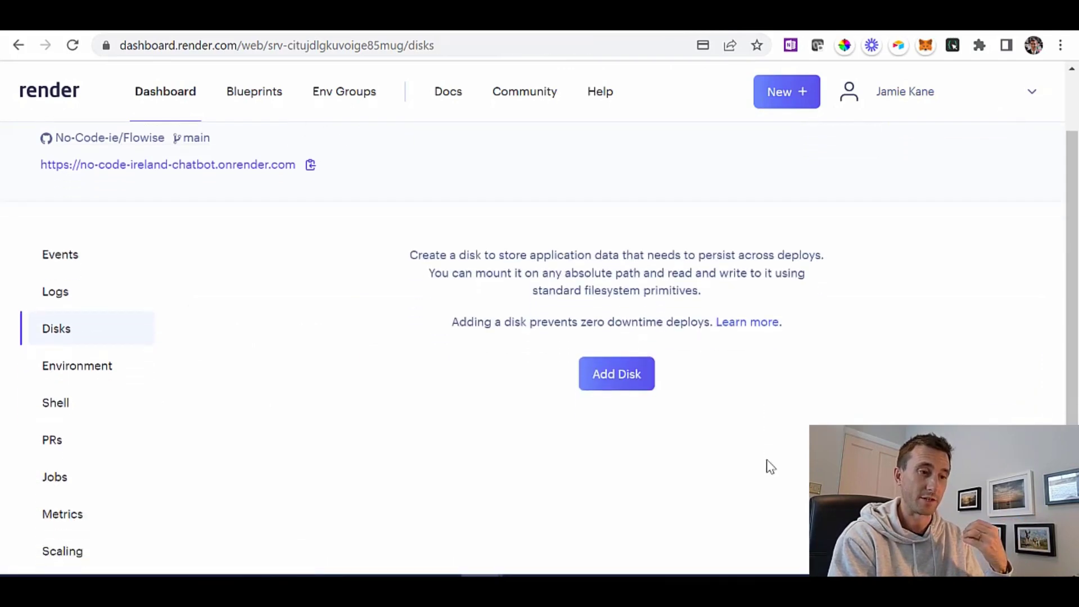
click(627, 380)
scroll(641, 338, down, 1)
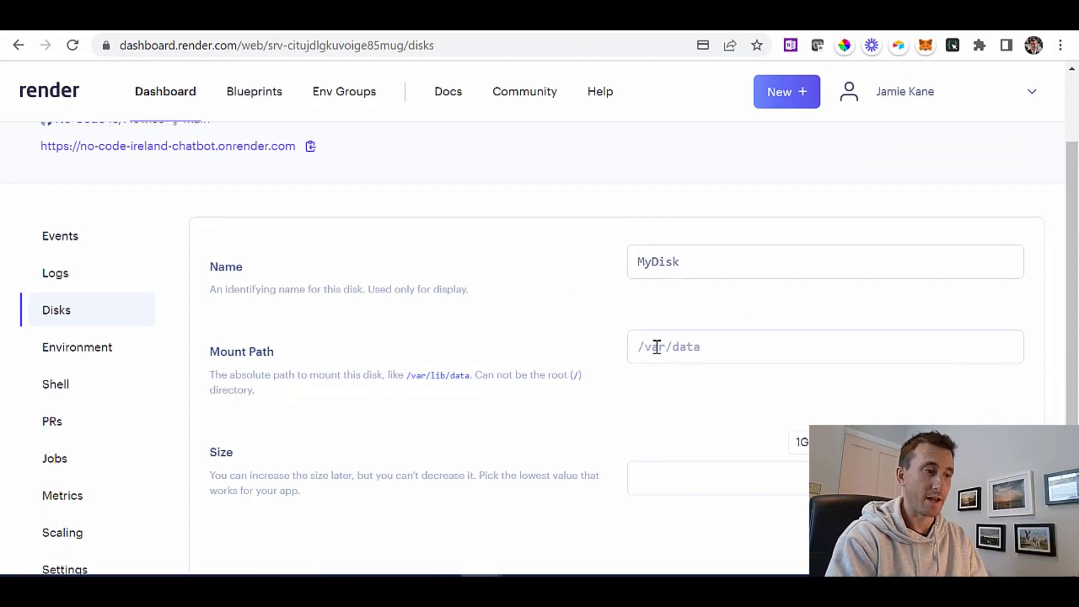
click(657, 347)
text(/opt/render/.flowise)
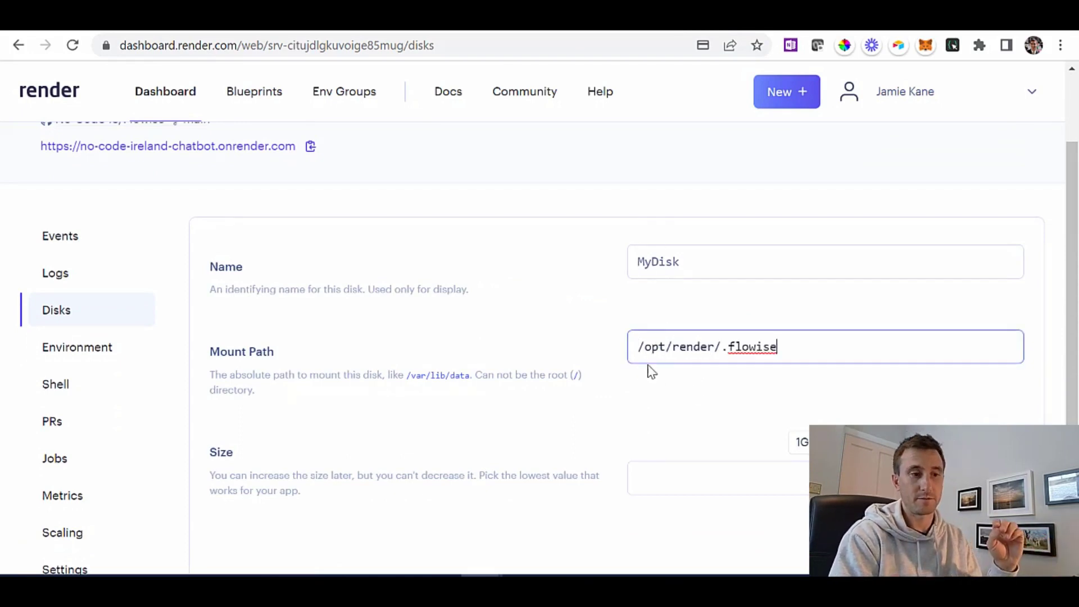
scroll(787, 343, down, 2)
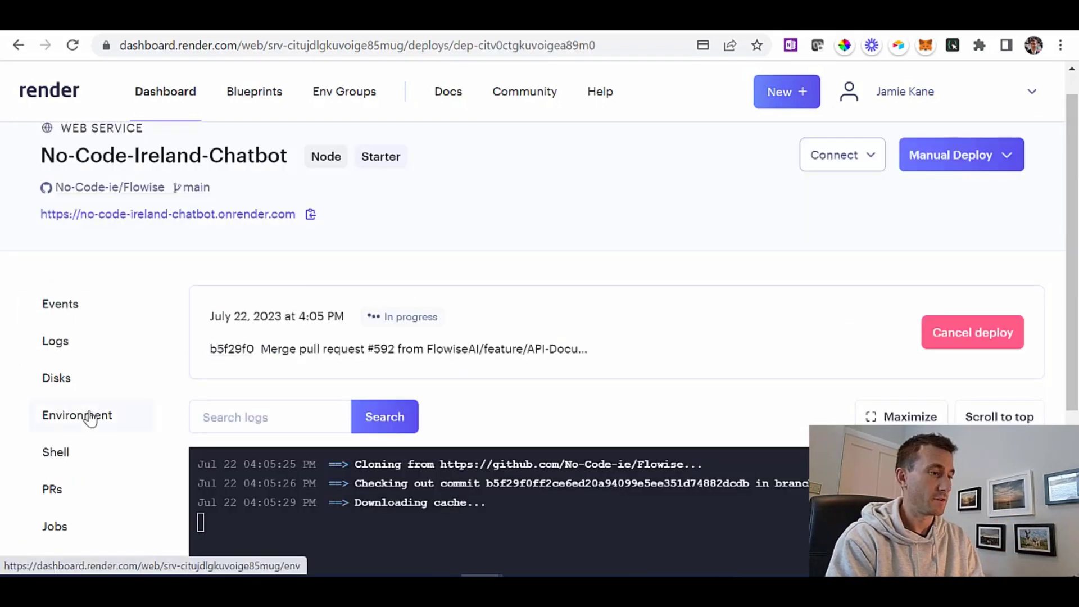
- Add the environment variables DATABASE_PATH, APIKEY_PATH and LOG_PATH, pointing the database and API key paths to /opt/render/.flowise
click(90, 417)
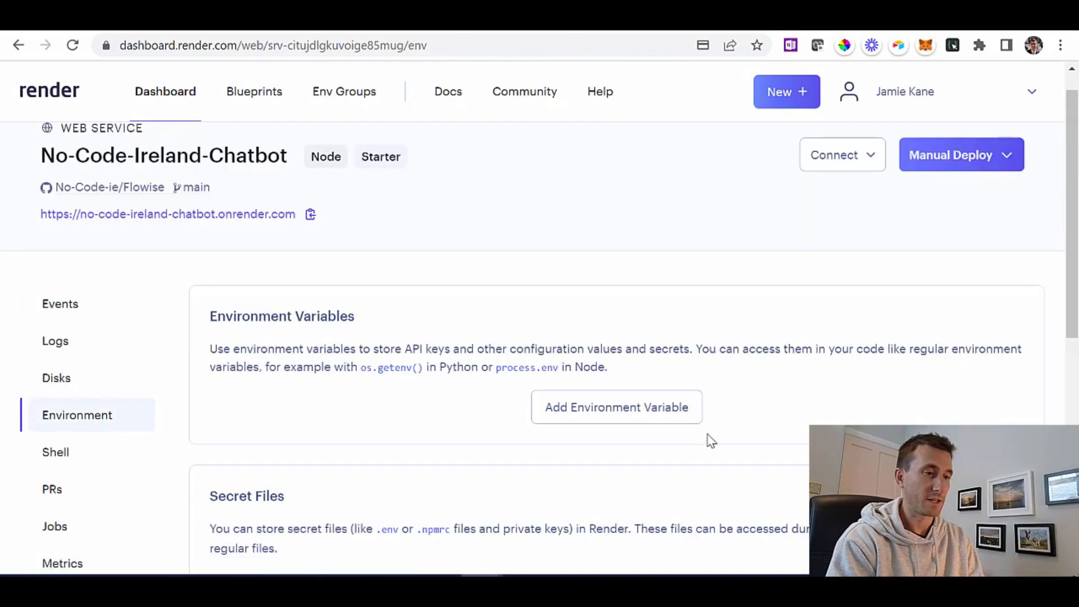
click(610, 415)
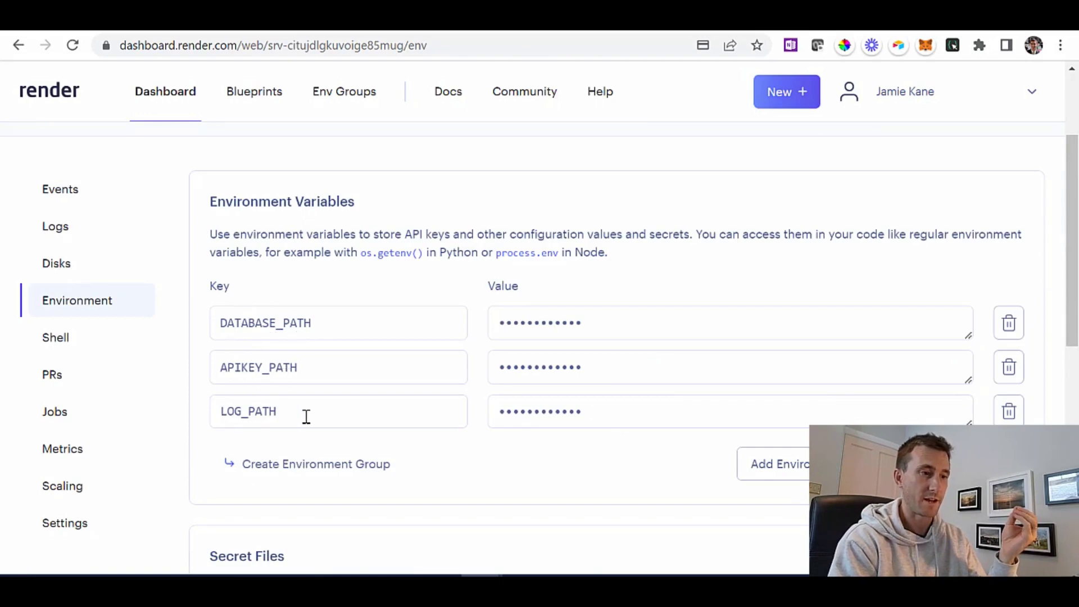
click(569, 329)
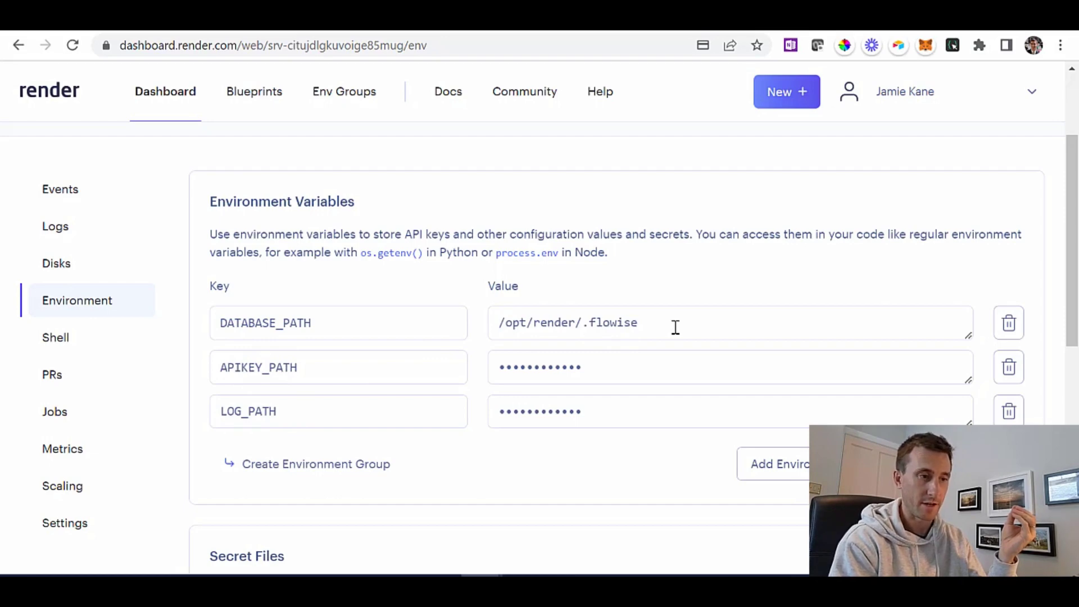
click(684, 368)
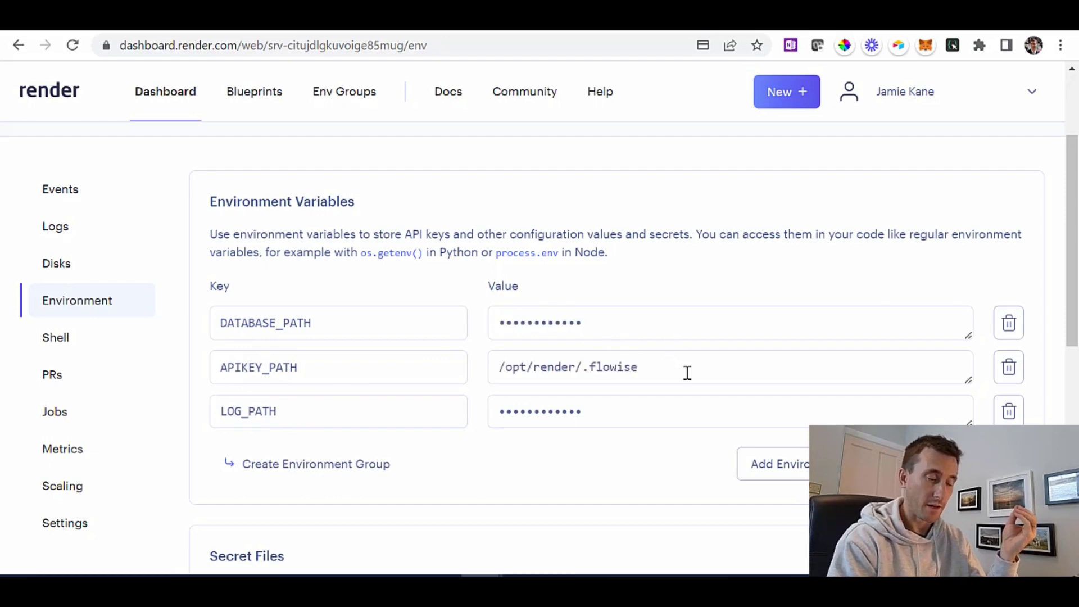
click(662, 407)
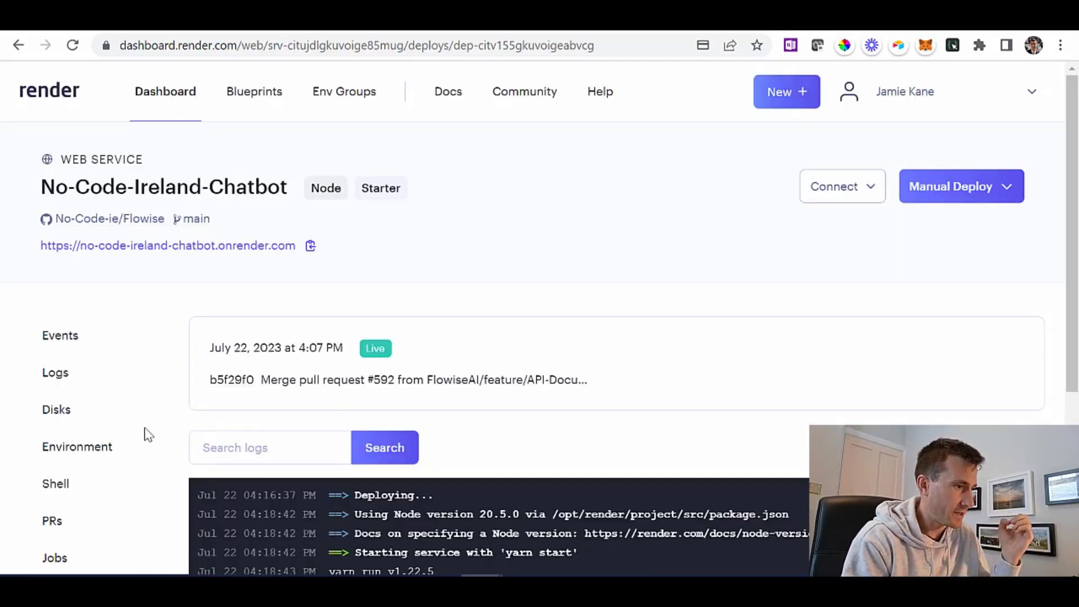
- Add FLOWISE_PASSWORD and FLOWISE_USERNAME environment variables holding the login password and username for the Flowise site
scroll(143, 434, down, 1)
click(96, 415)
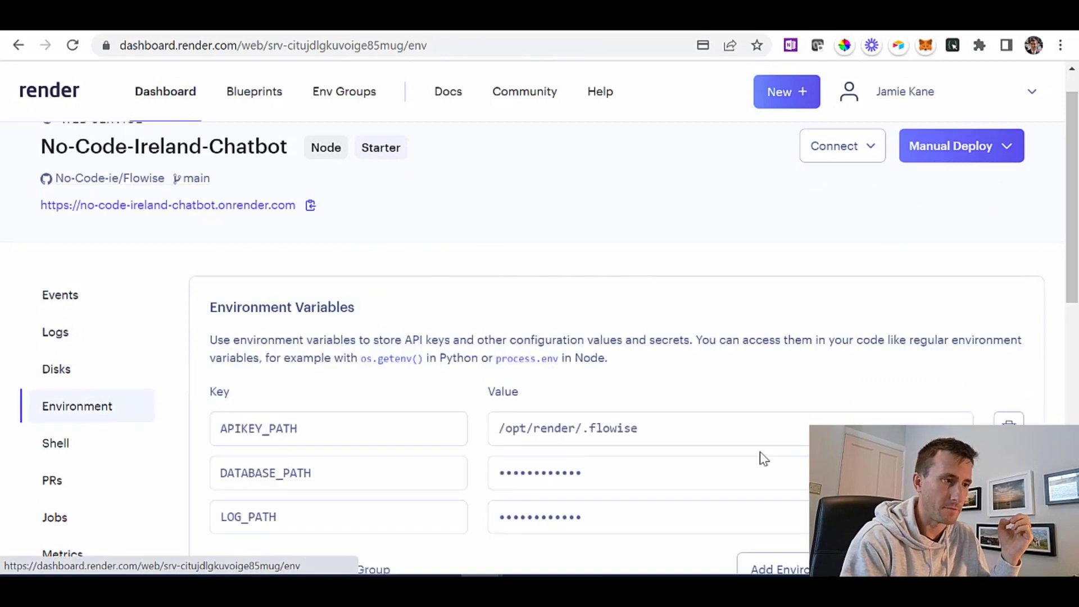
scroll(761, 459, down, 3)
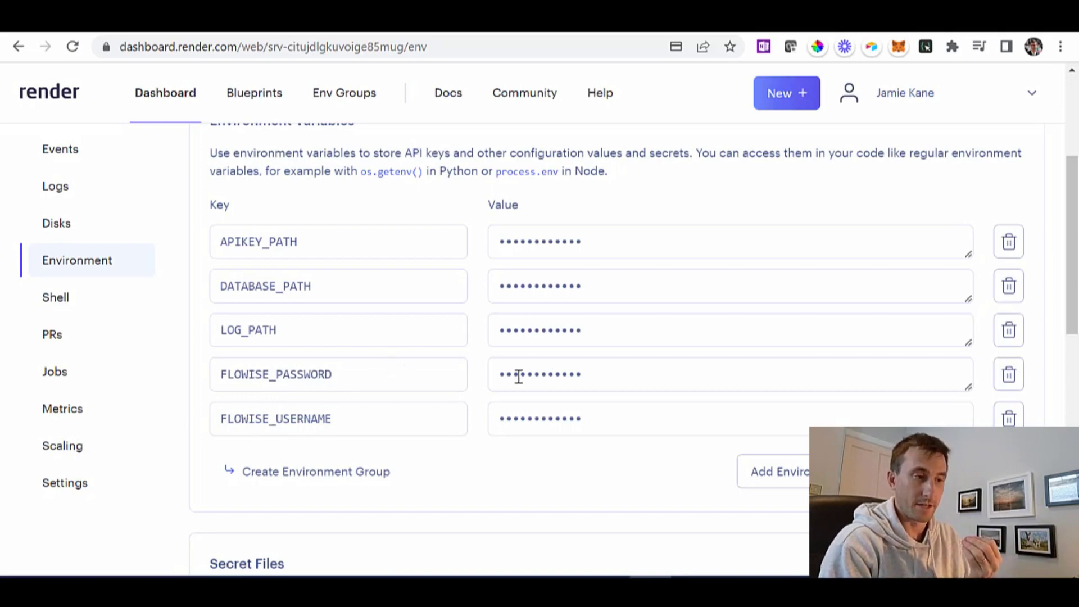
click(585, 379)
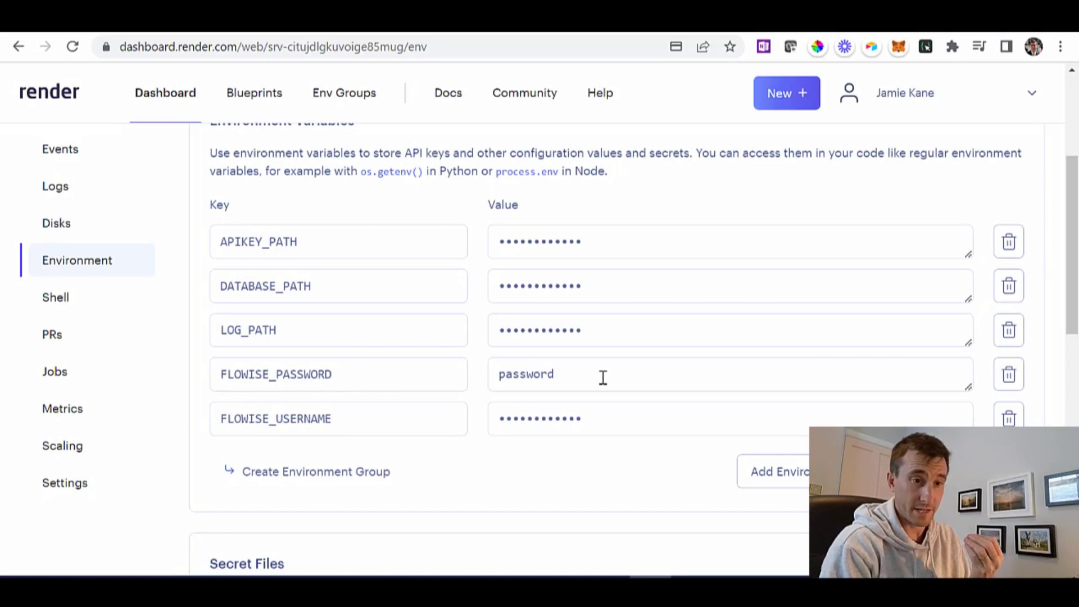
click(600, 417)
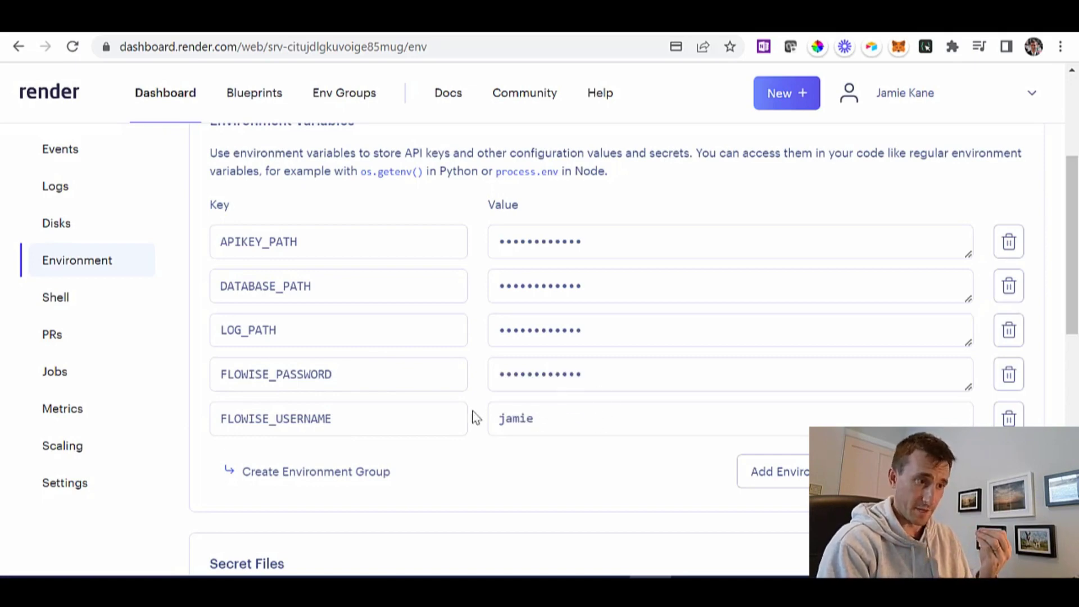
click(545, 487)
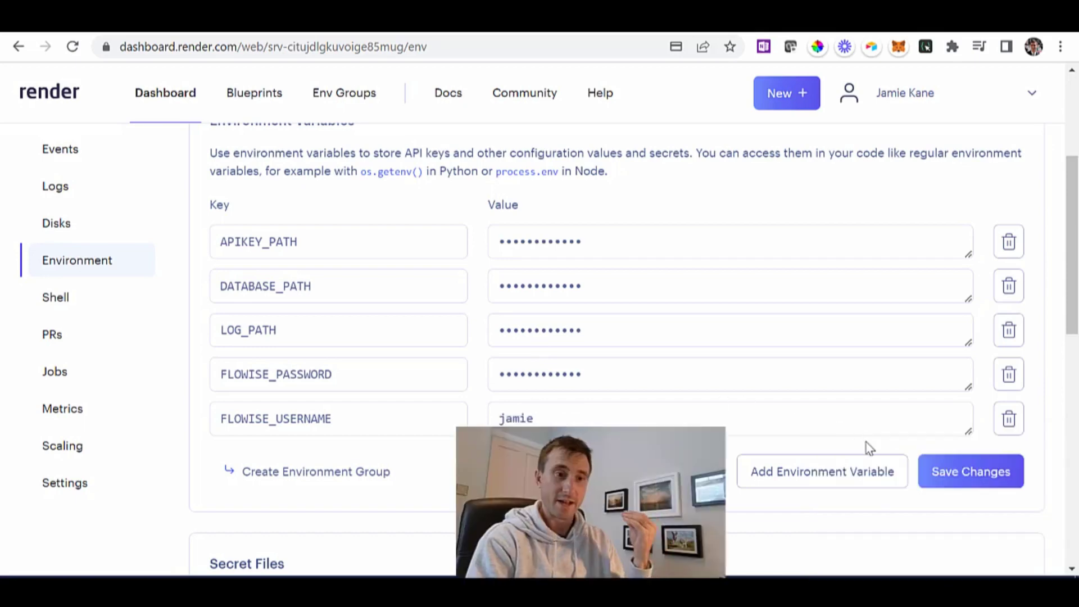
- Save the environment variables and redeploy the service with a cleared build cache
click(958, 481)
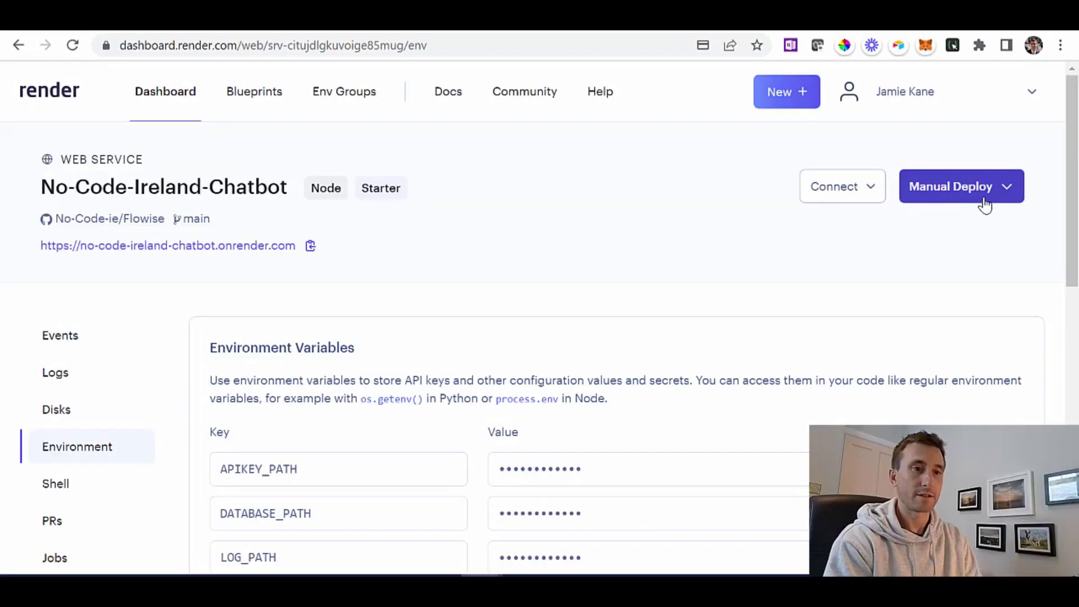
click(983, 205)
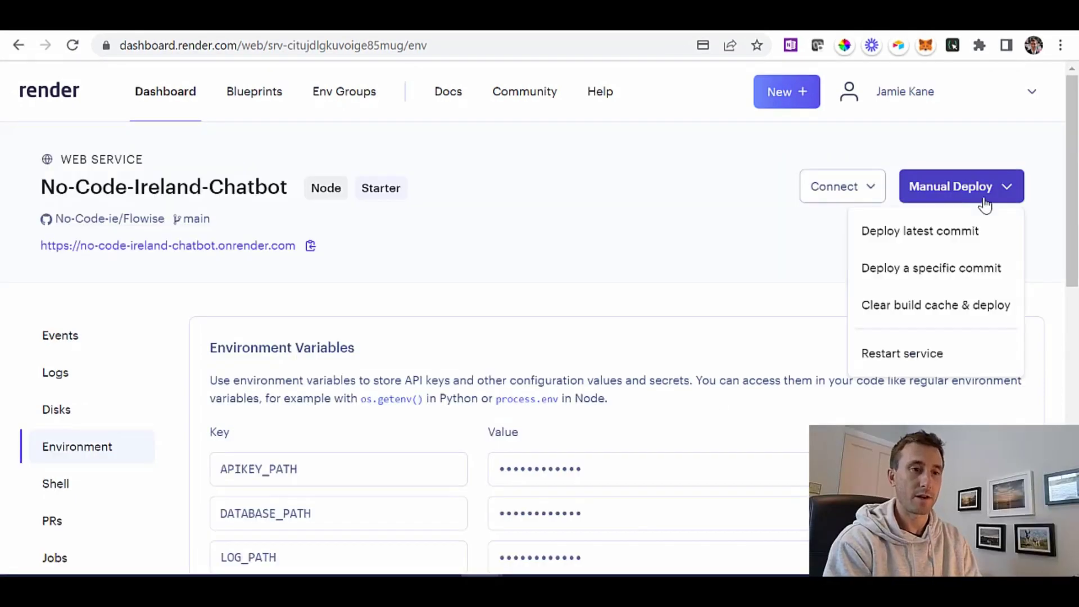
click(921, 306)
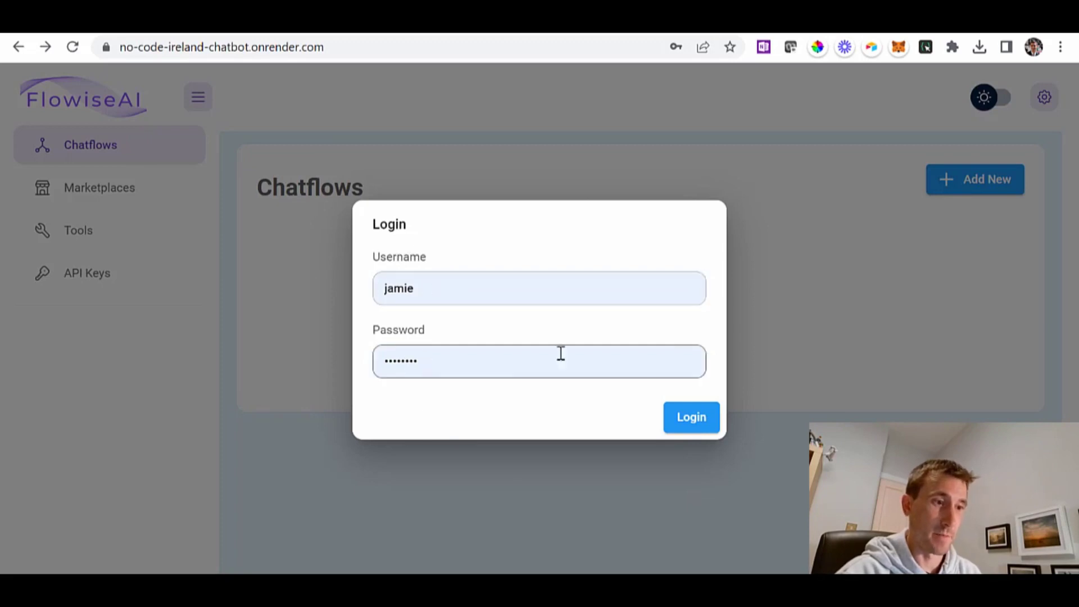
- Log in to the hosted Flowise site with the configured username and password
click(691, 423)
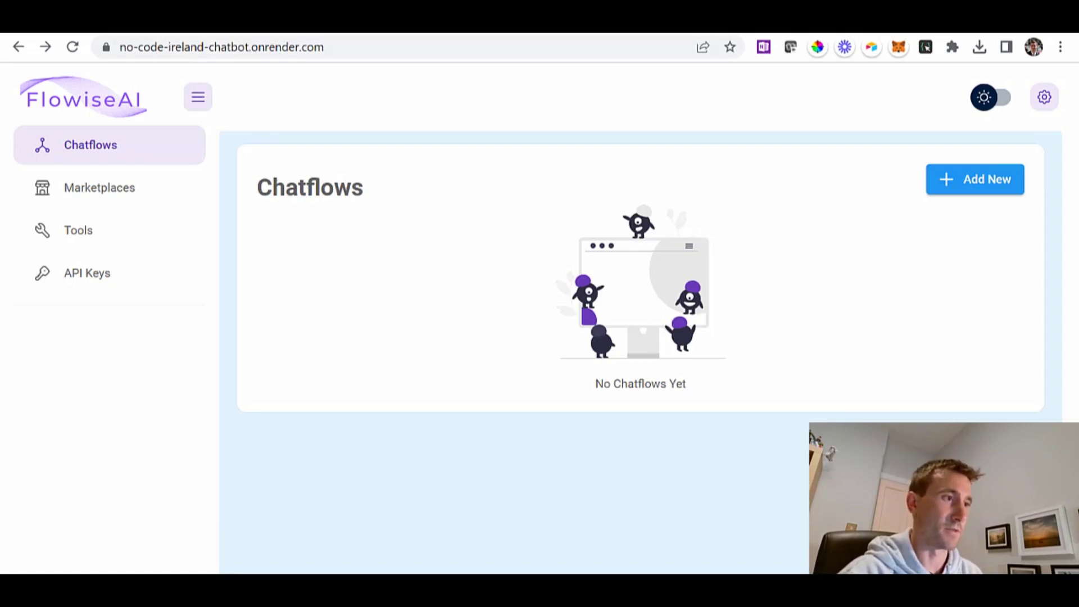
- Switch to the local Flowise at localhost:3000 and export the "Simple Conversation with Text Doc" chatflow
key(ctrl+Tab)
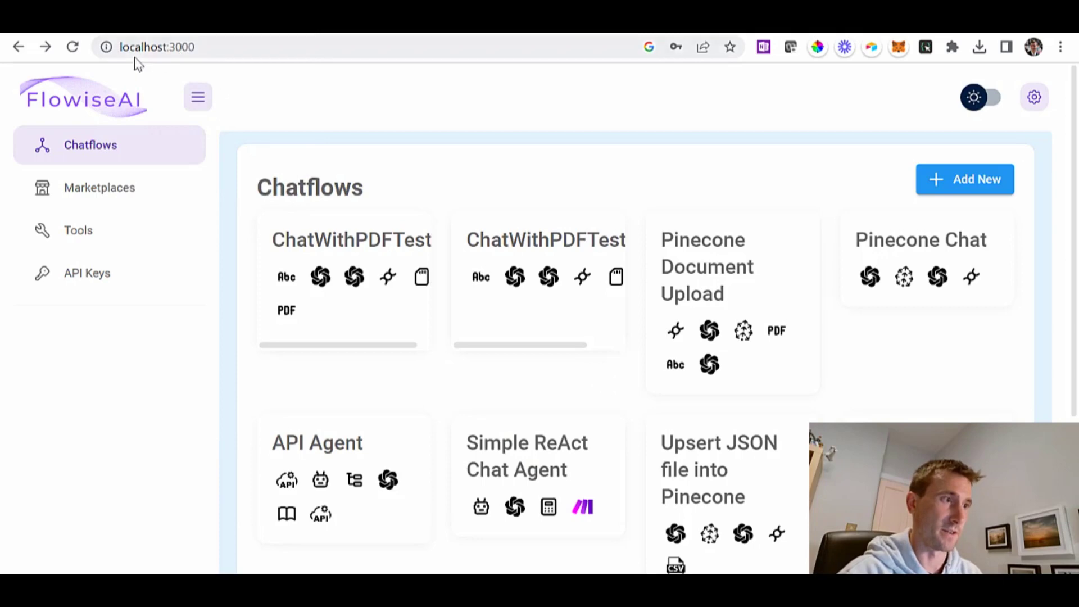
scroll(712, 388, down, 4)
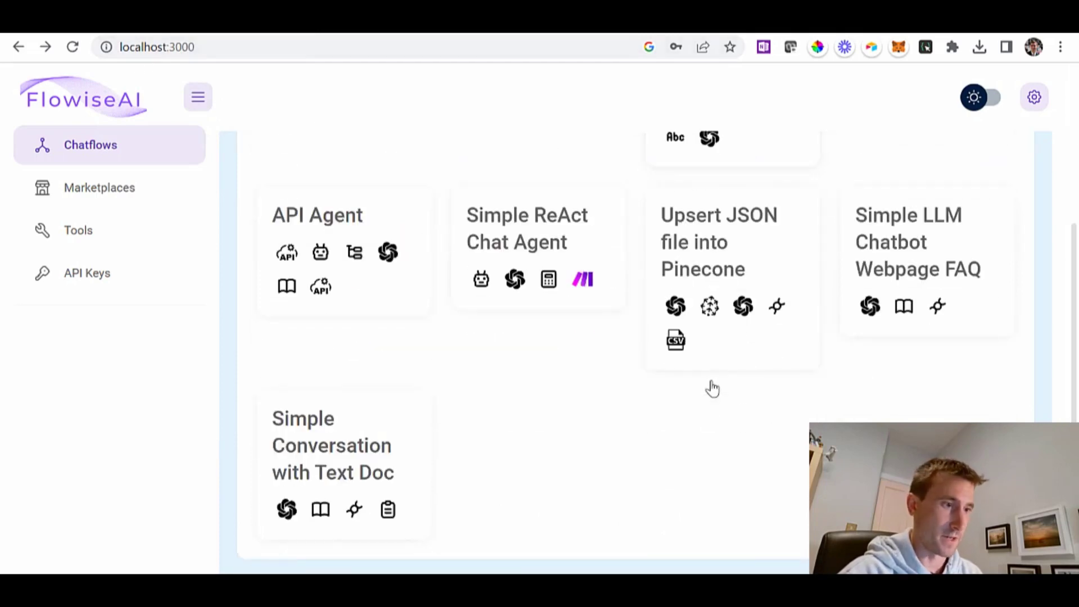
click(353, 461)
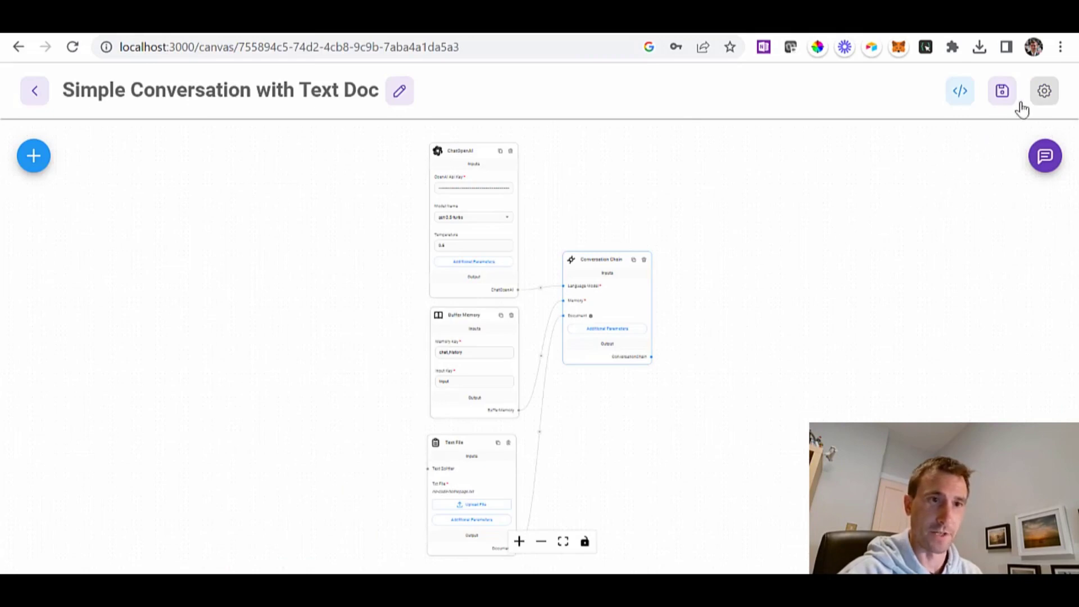
click(1039, 101)
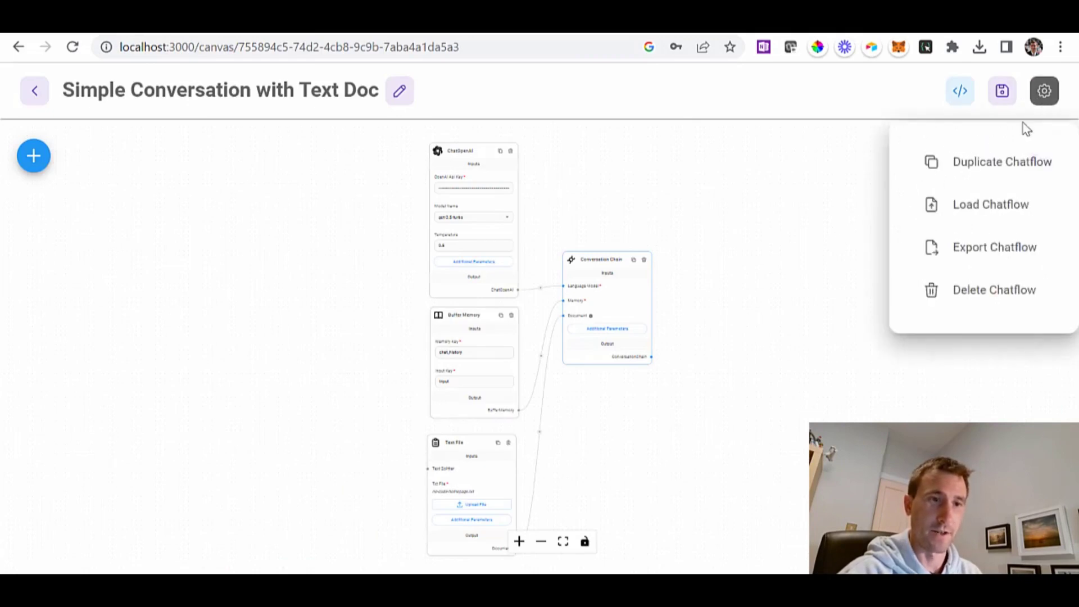
click(978, 250)
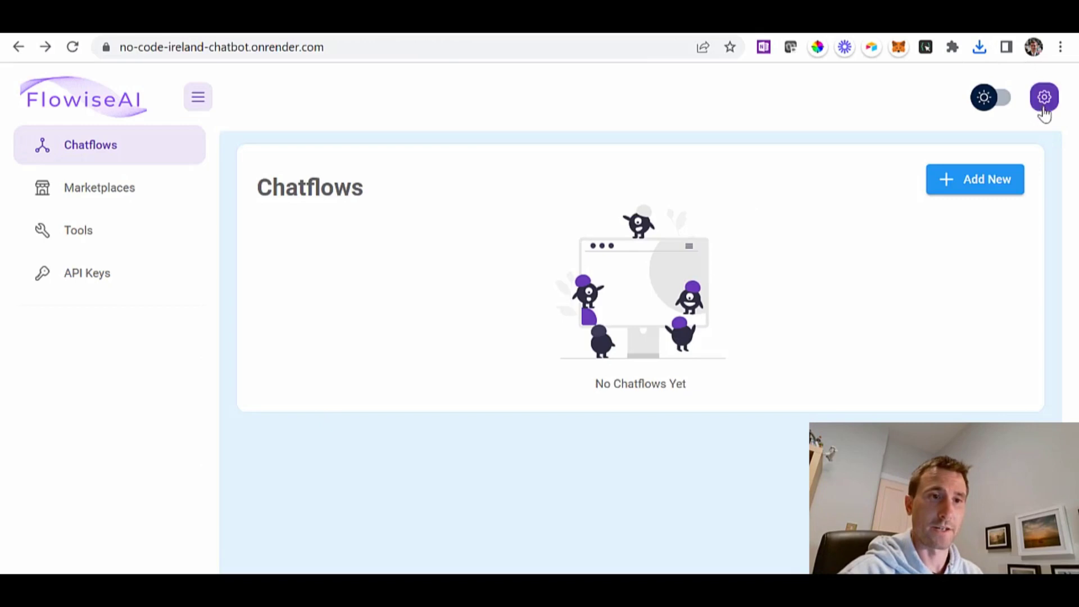
- Create a new chatflow on the hosted Flowise site and load the exported chatflow file into it
click(975, 188)
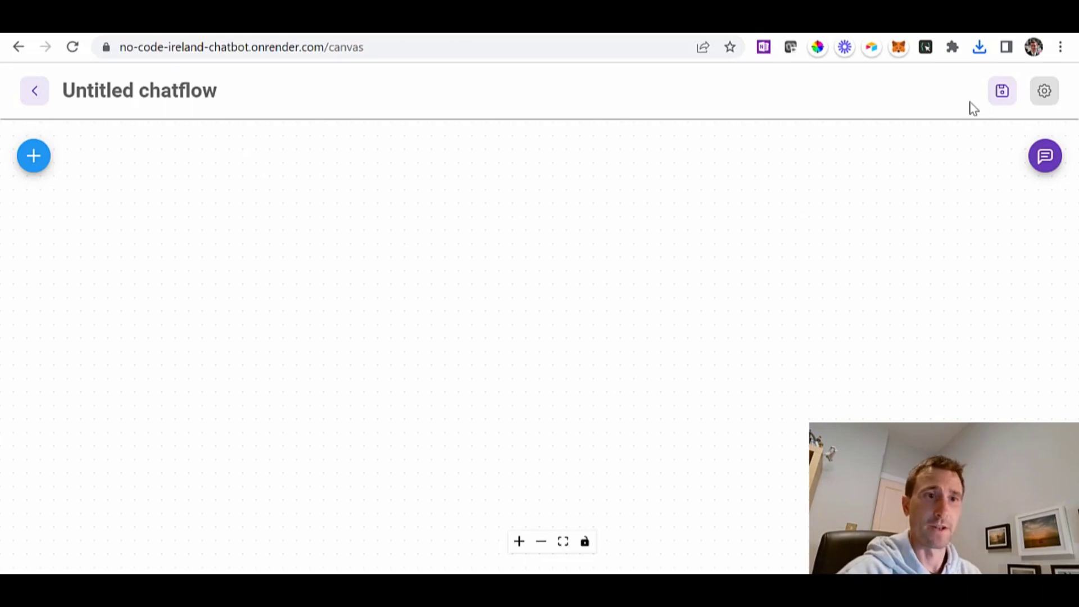
click(1046, 93)
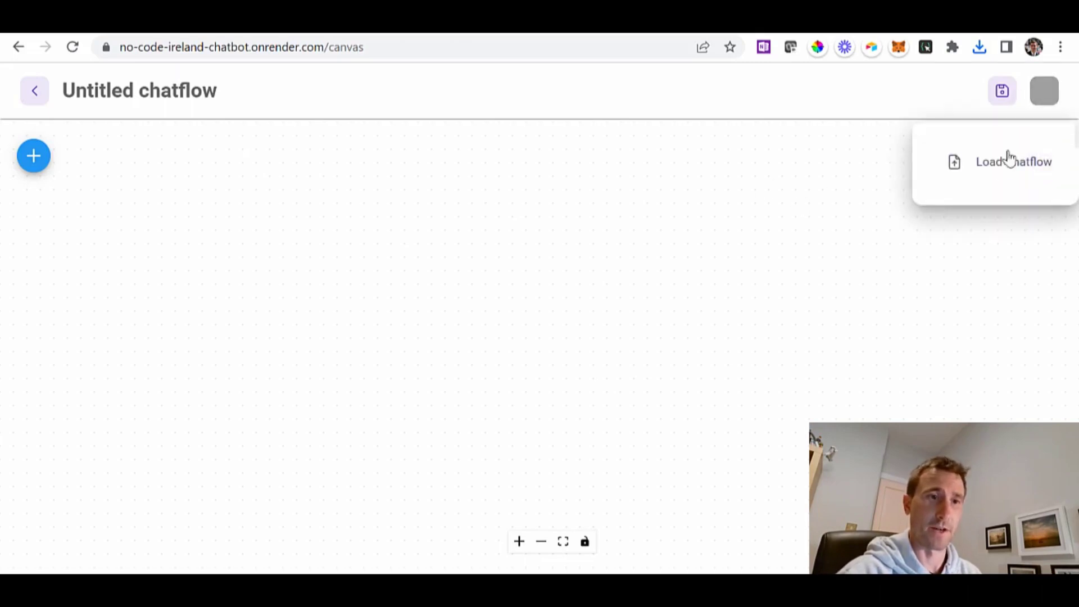
click(1000, 168)
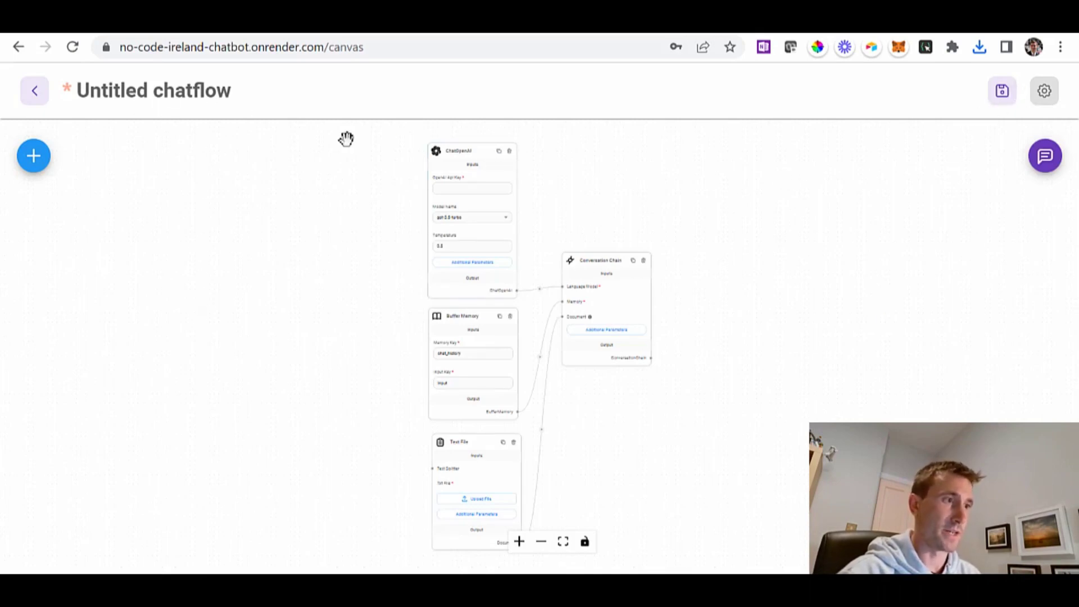
- Save the imported chatflow as "Simple Chat with Text Doc"
click(1003, 90)
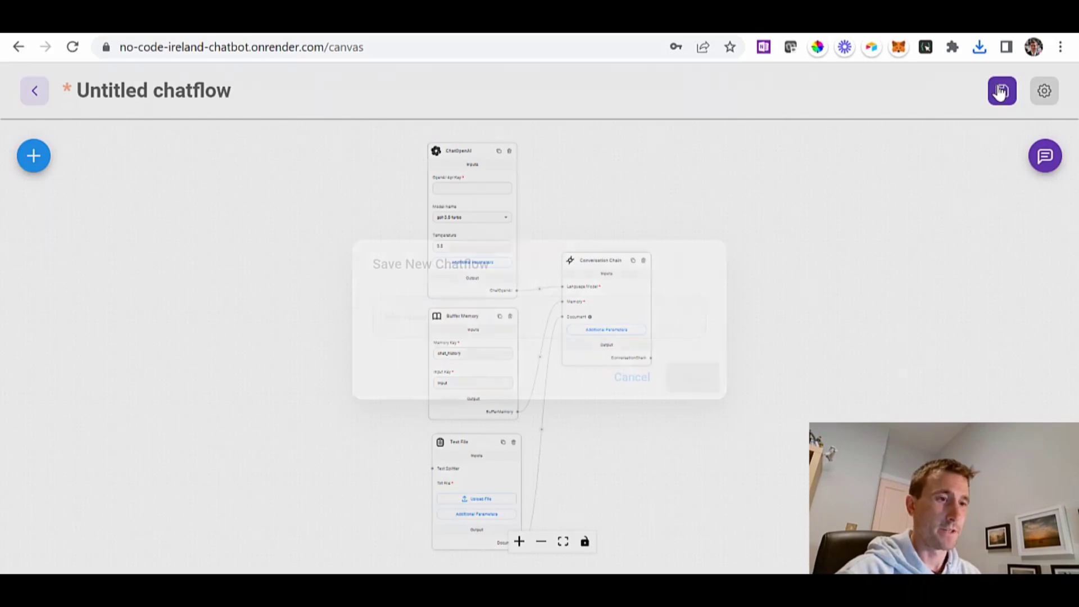
click(440, 311)
text(Simple Chat with Text Doc)
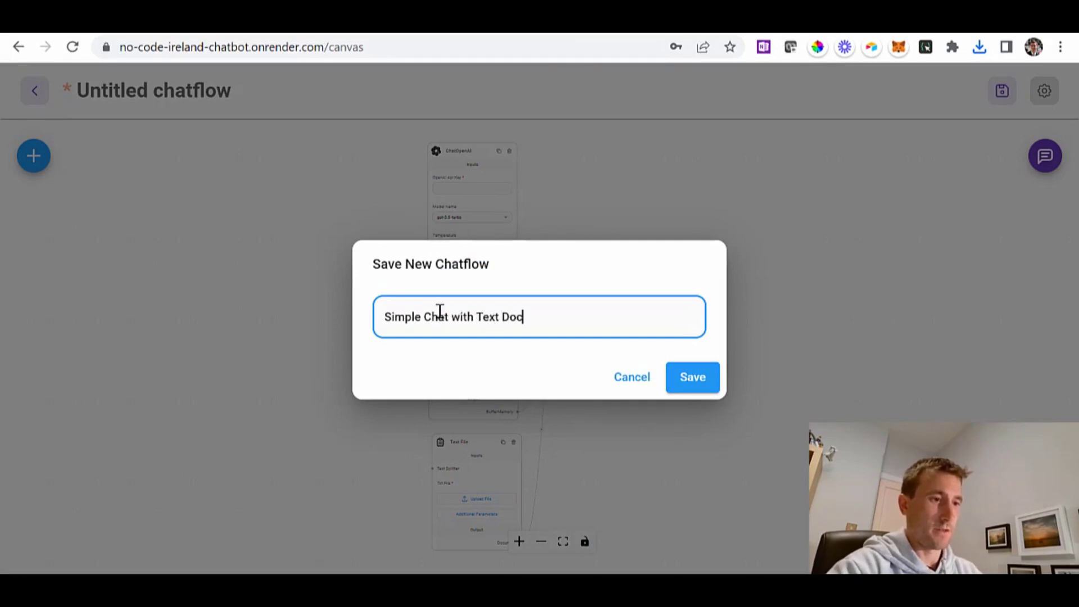
click(693, 378)
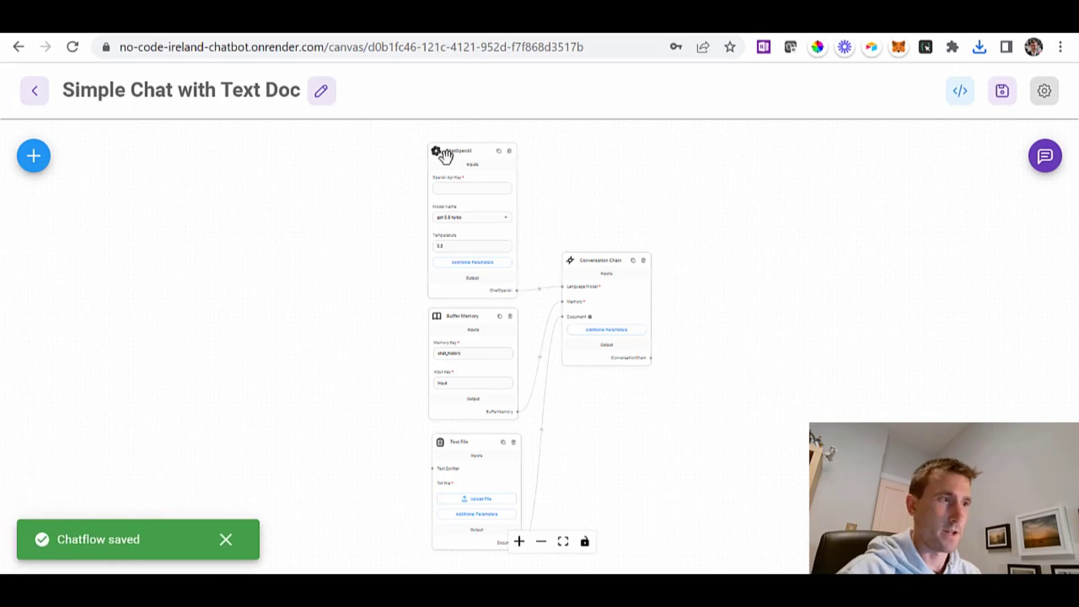
- Test the saved chatflow by asking the chatbot "What services do you offer?"
click(1045, 157)
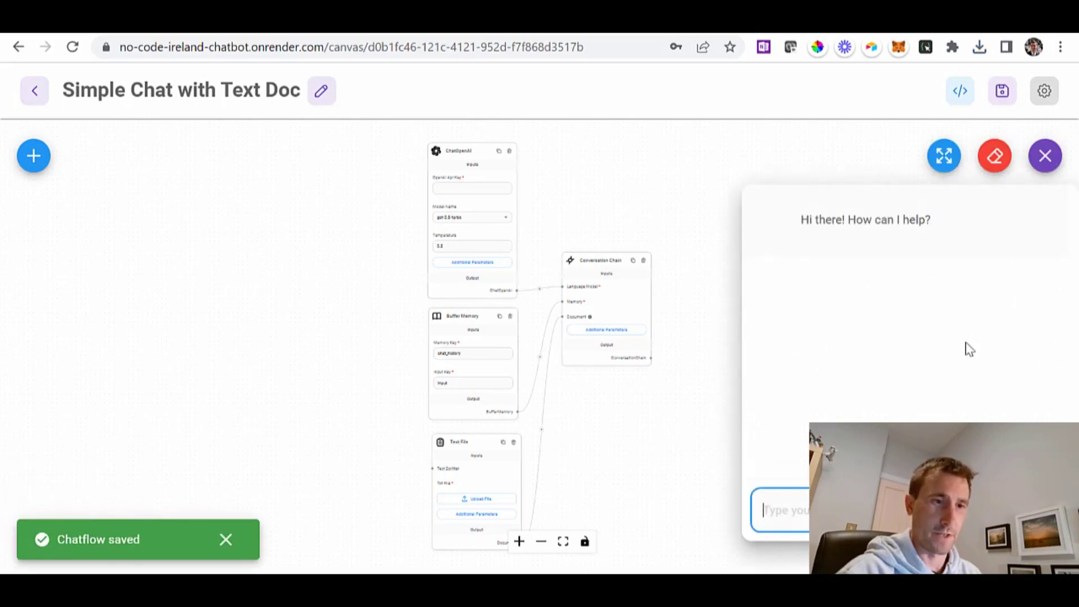
text(What se)
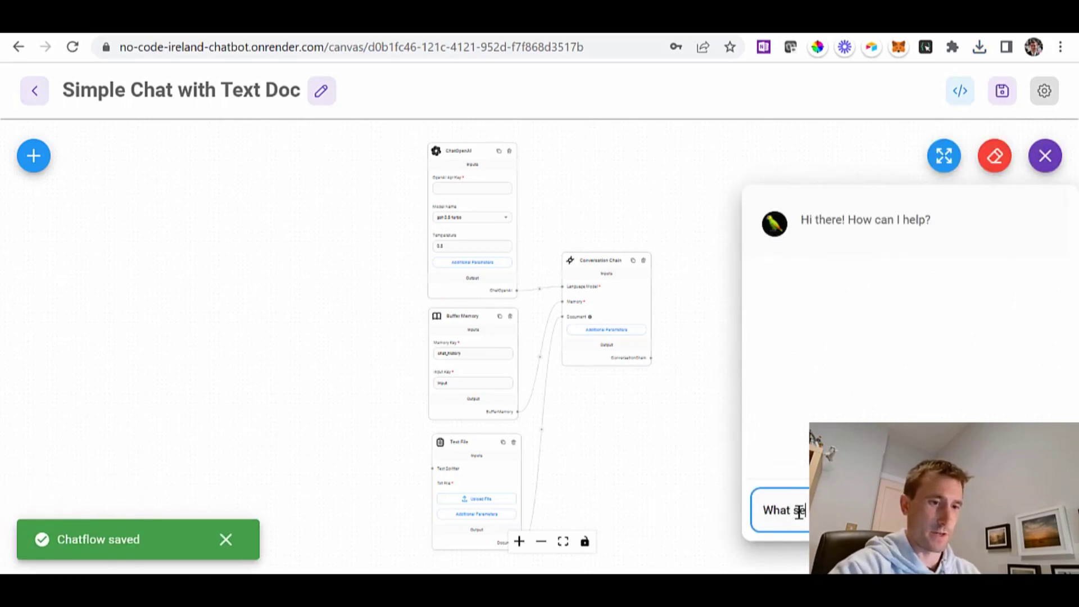
text(r)
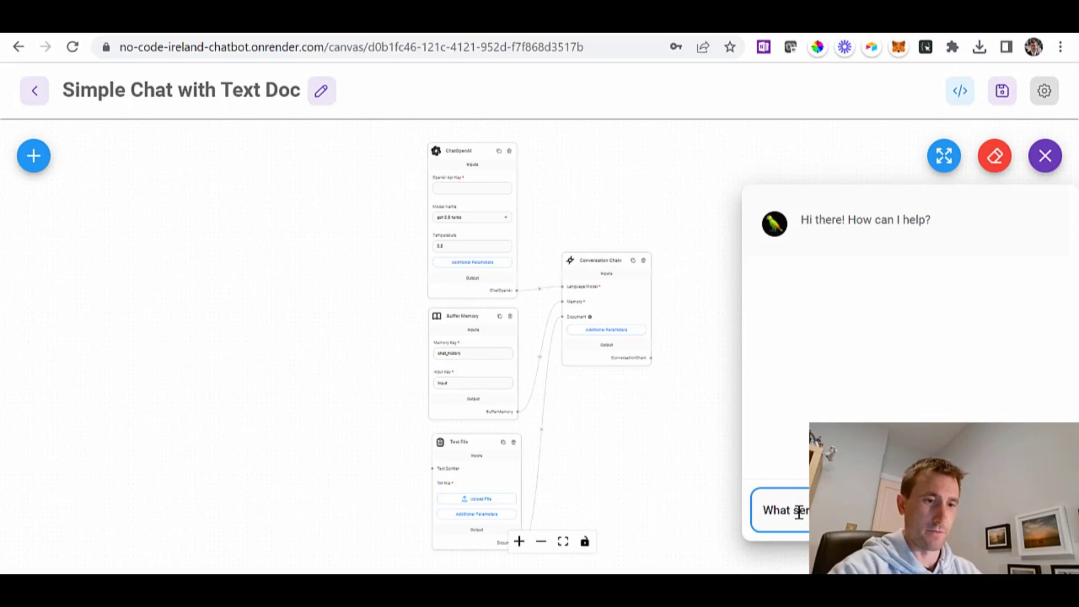
key(Return)
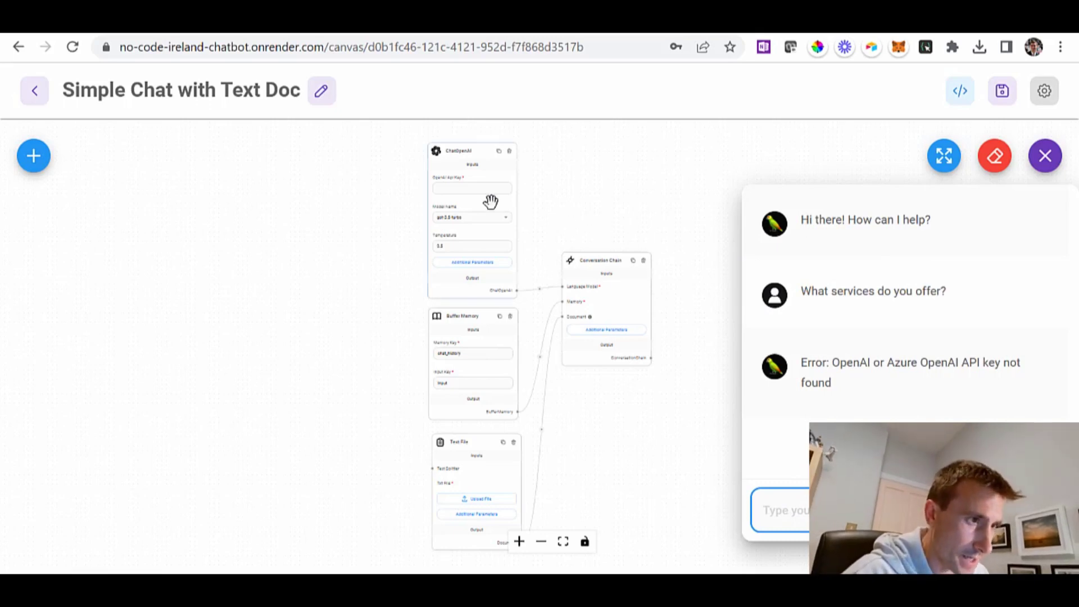
- Enter the OpenAI API key in the ChatOpenAI node and upload the homepage text file to the Text File node
click(455, 191)
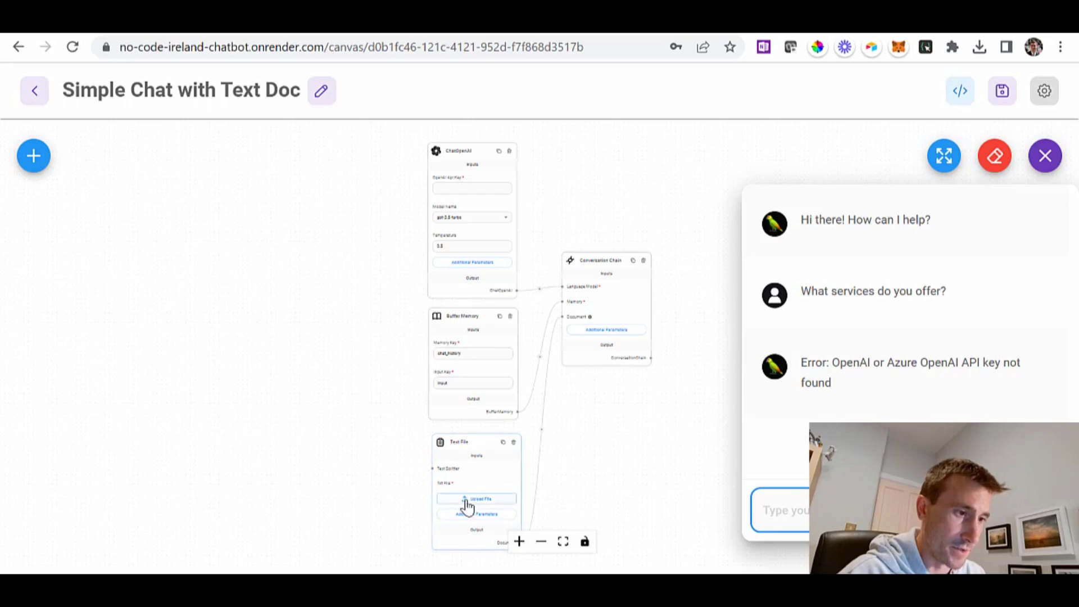
click(1045, 157)
click(1038, 170)
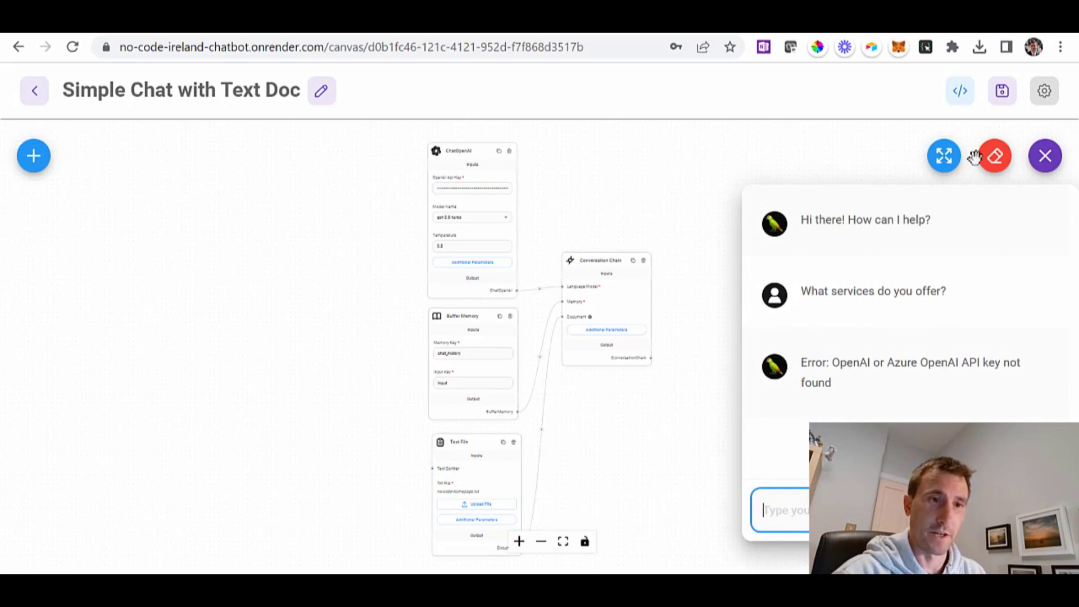
- Clear the chat history and ask the chatbot "What services do you offer?" in a fresh conversation
click(991, 164)
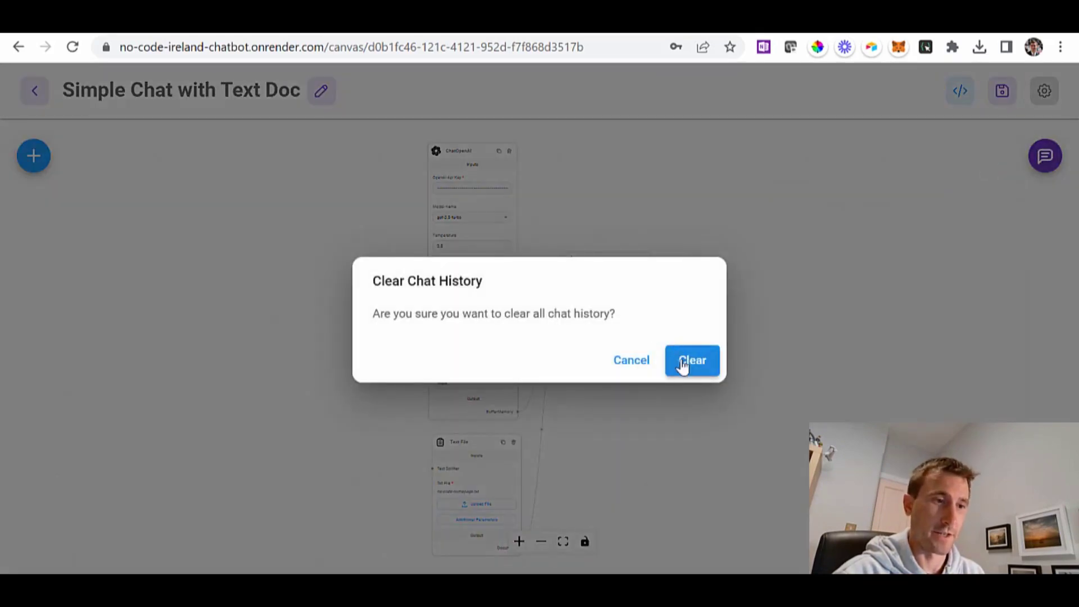
click(691, 362)
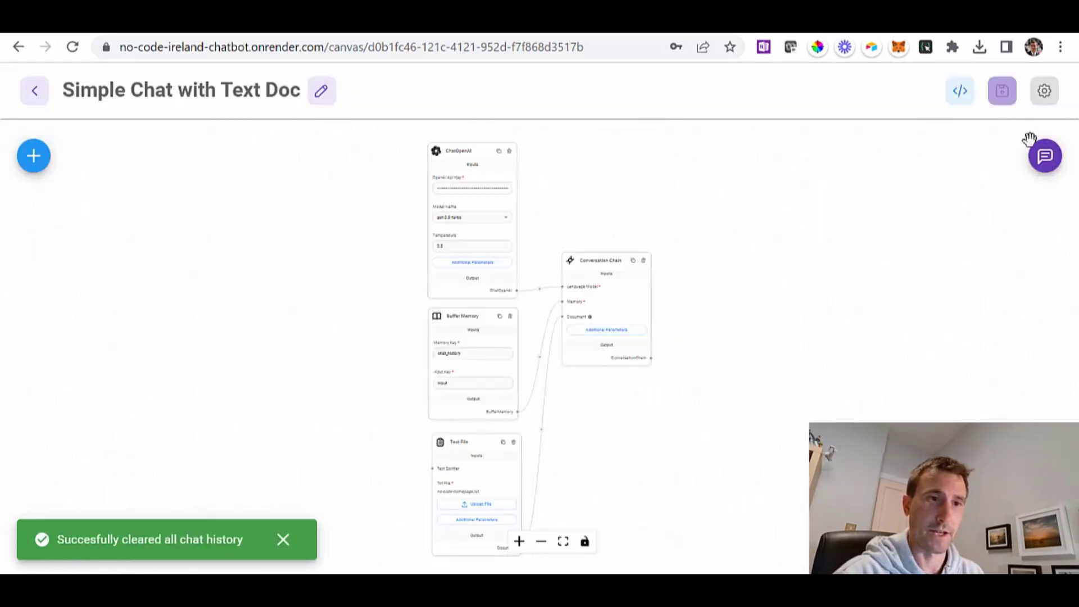
click(1043, 159)
text(Wh)
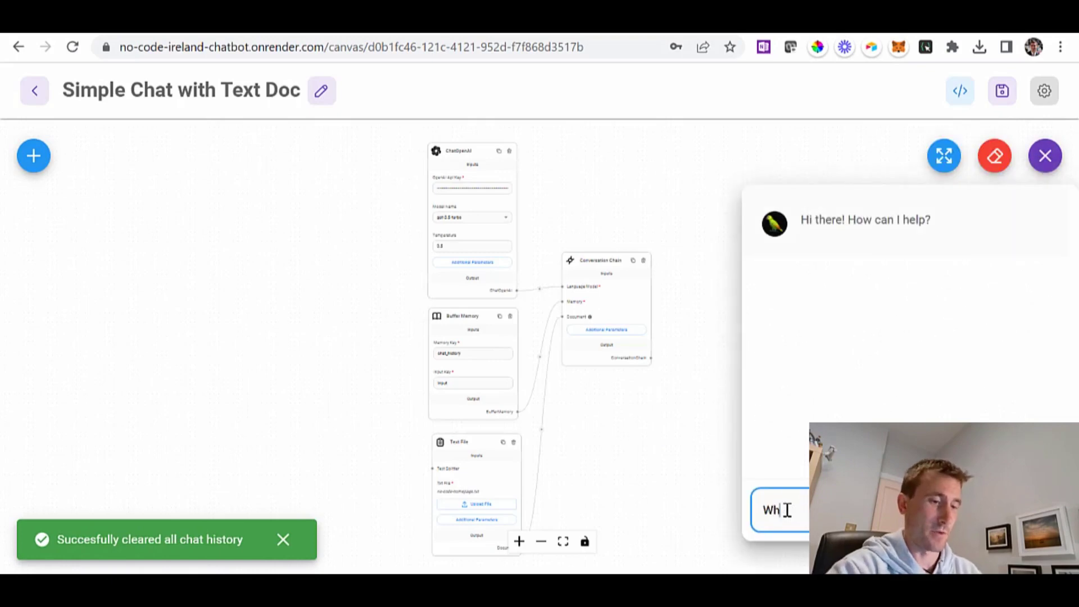
text(at services do you offer?)
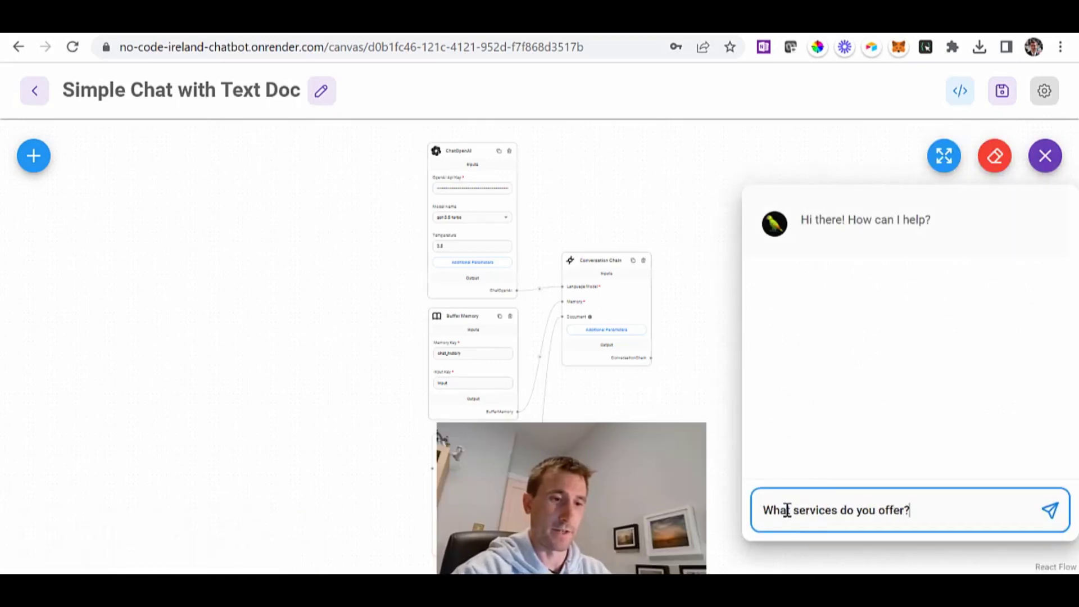
key(Return)
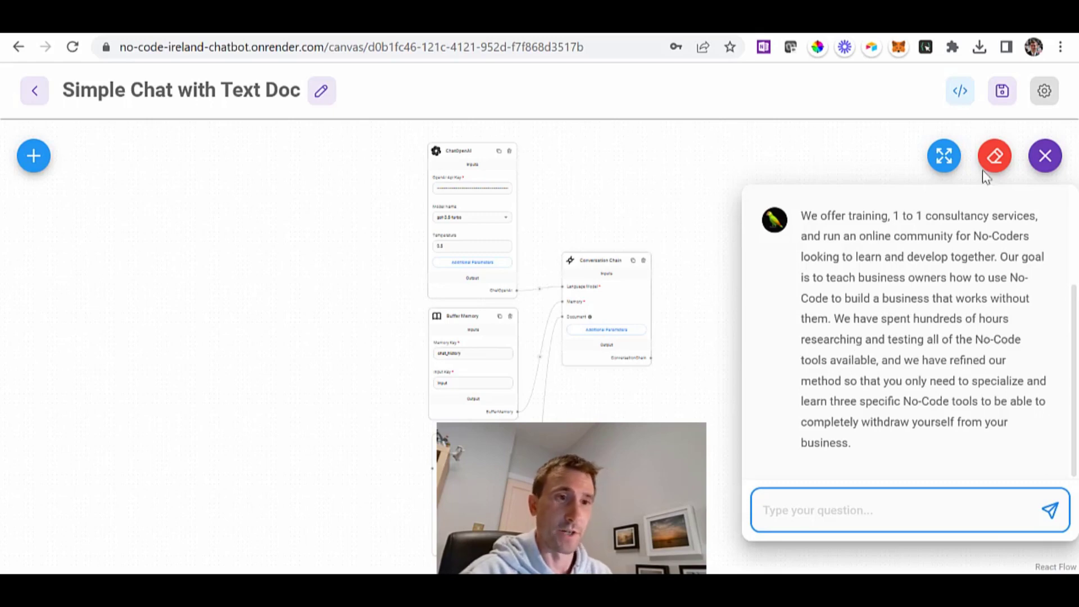
- Save the chatflow and copy its Popup Html embed script with no authorization
click(1003, 91)
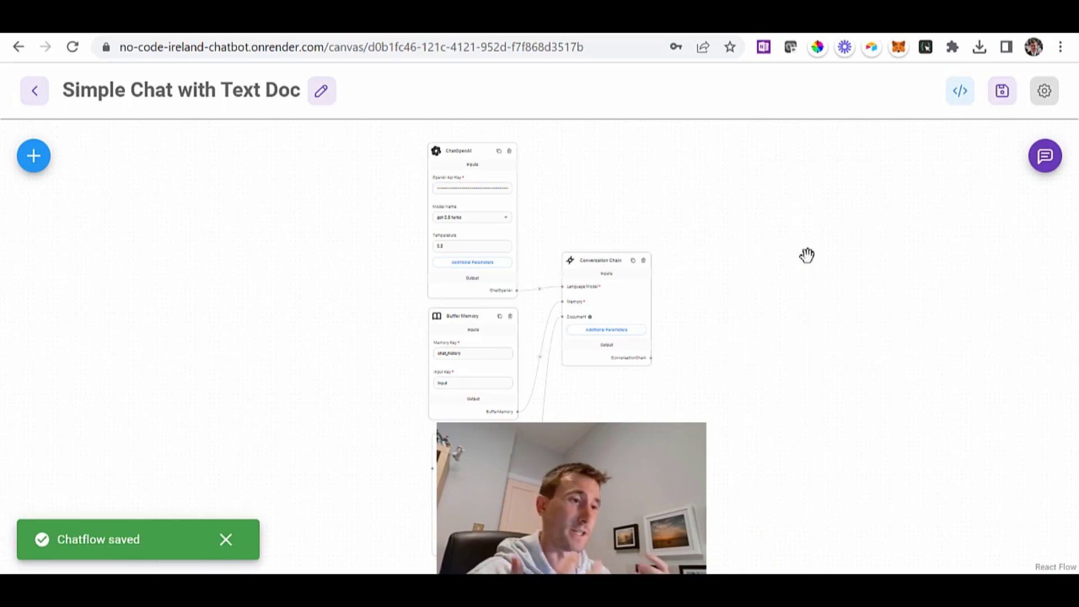
click(962, 92)
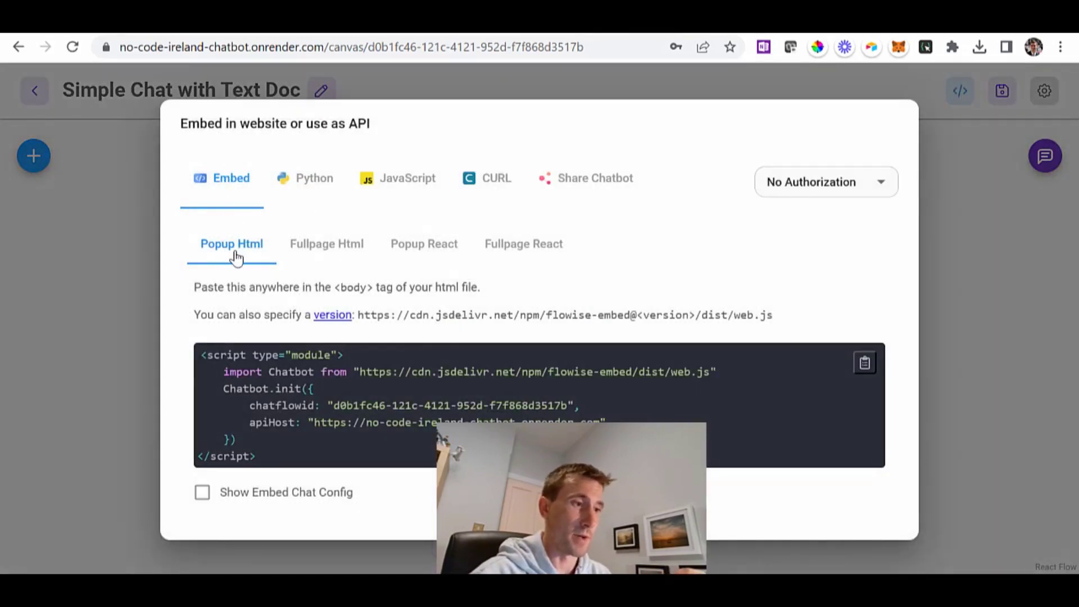
drag(270, 469, 1036, 362)
click(764, 400)
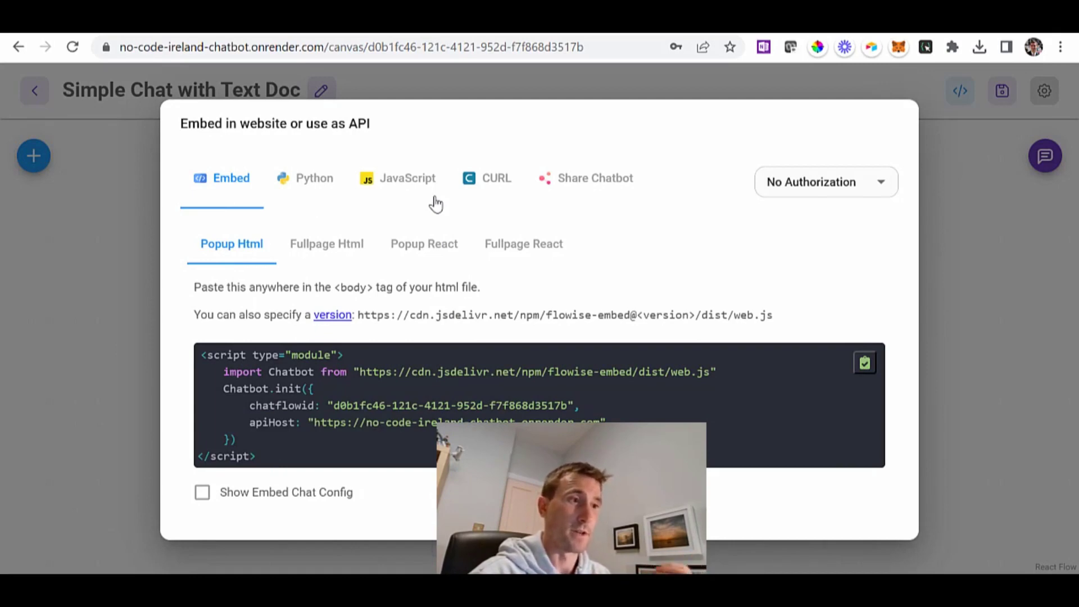
- Switch to the Softr editor and add a static custom code block above the hero section of the Home page
key(ctrl+Tab)
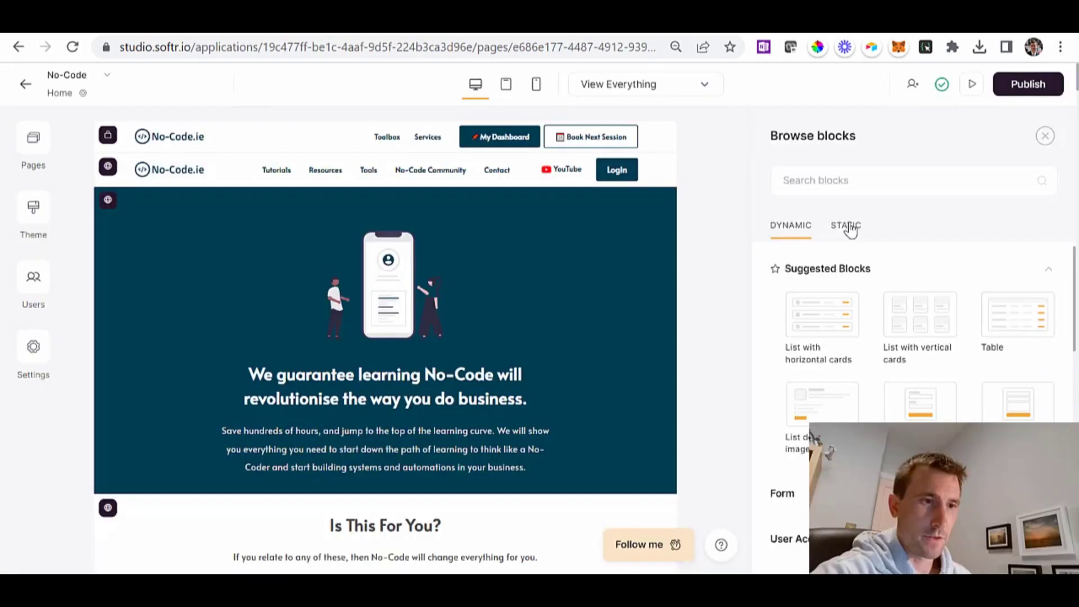
click(846, 225)
scroll(896, 402, down, 8)
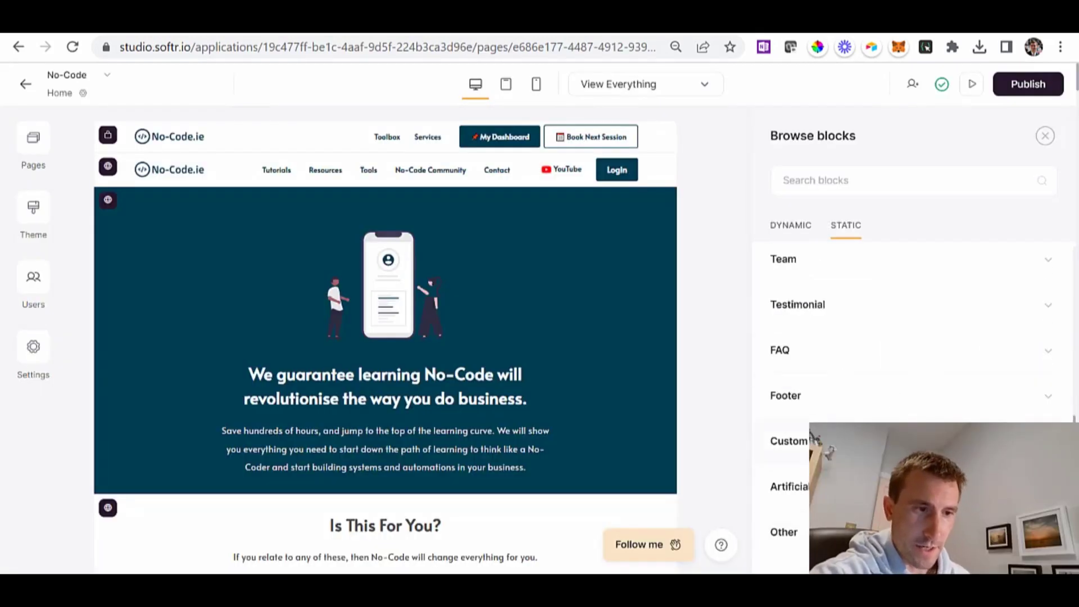
click(793, 441)
click(838, 393)
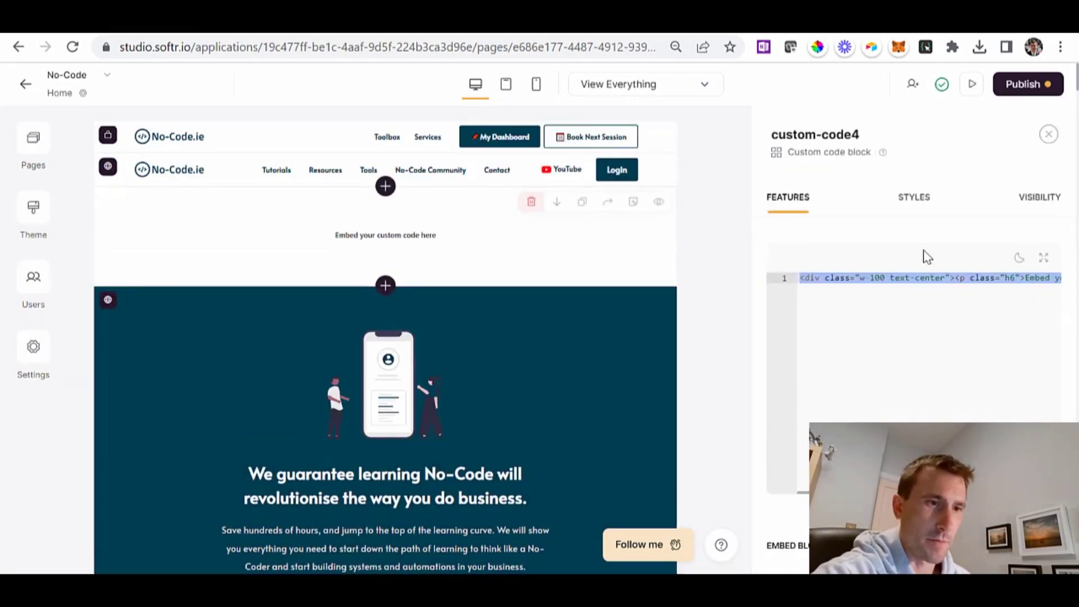
- Replace the custom code block's placeholder with the copied Flowise chatbot script and check back on the hosted chatflow
click(1044, 257)
text(<script type="module">     import Chatbot from "https://cdn.jsdelivr.net/npm/flowise-embed/dist/web.js"     Chatbot.init({         chatflowid: "d0b1fc46-121c-4121-952d-f7f868d3517b",         apiHost: "https://no-code-ireland-chatbot.onrender.com",     }) </script>)
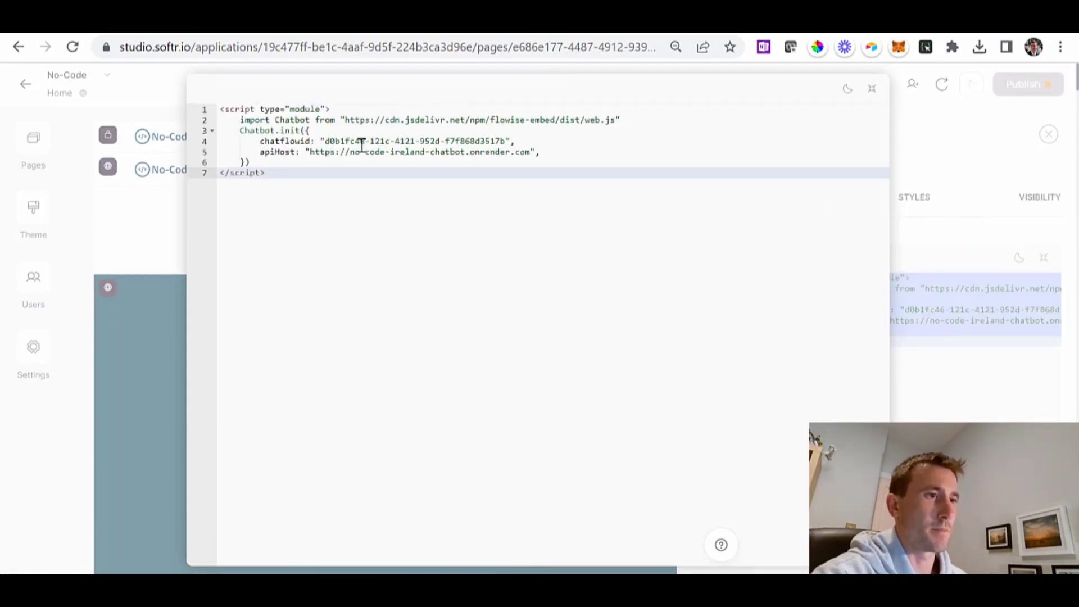
click(349, 23)
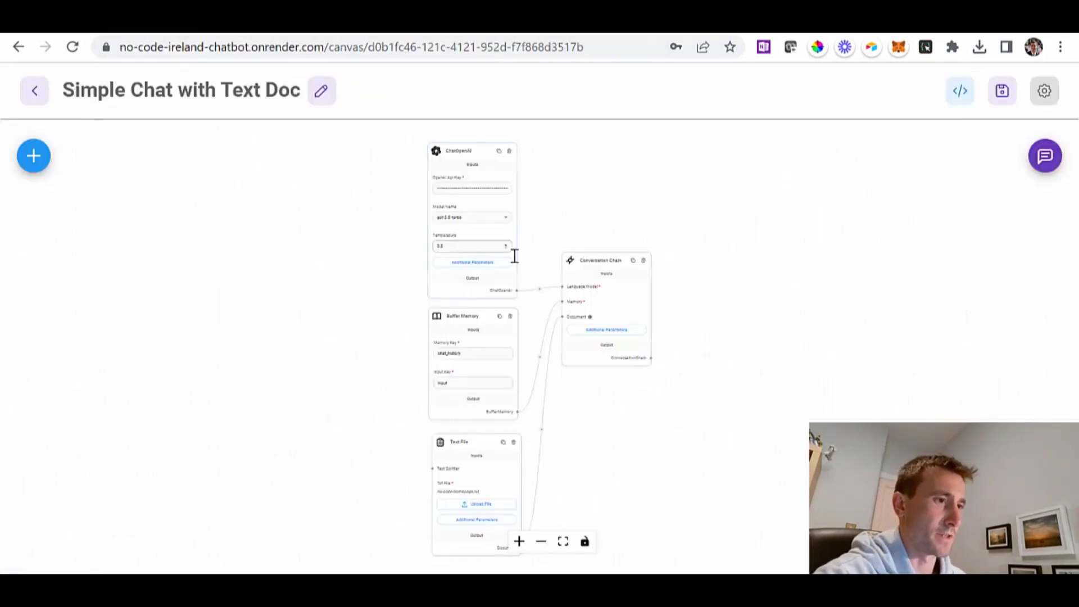
click(961, 92)
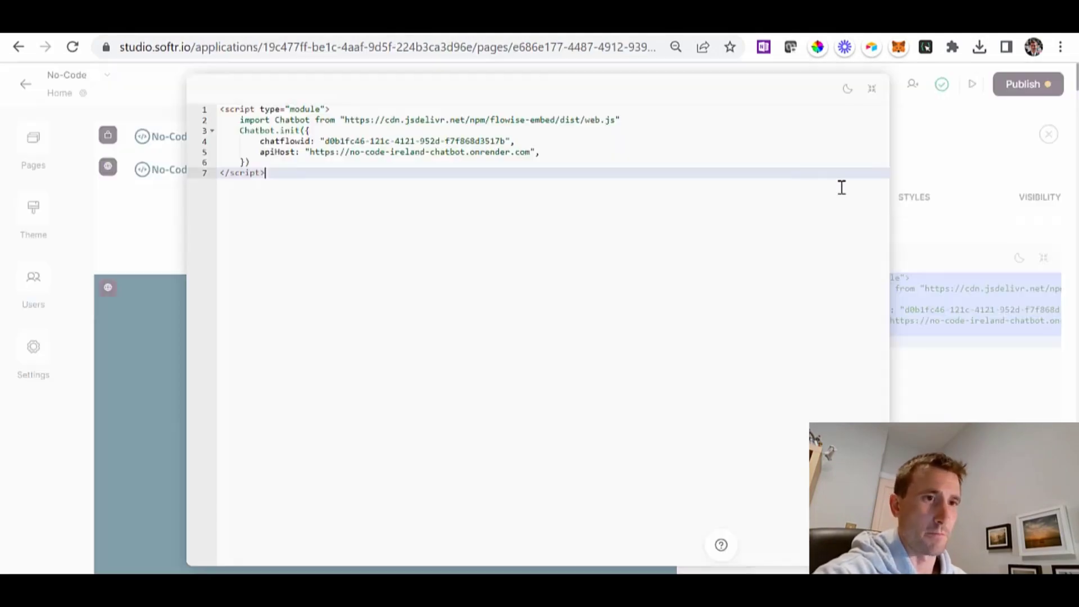
- Close the enlarged code editor and publish the updates to the Softr site
click(873, 91)
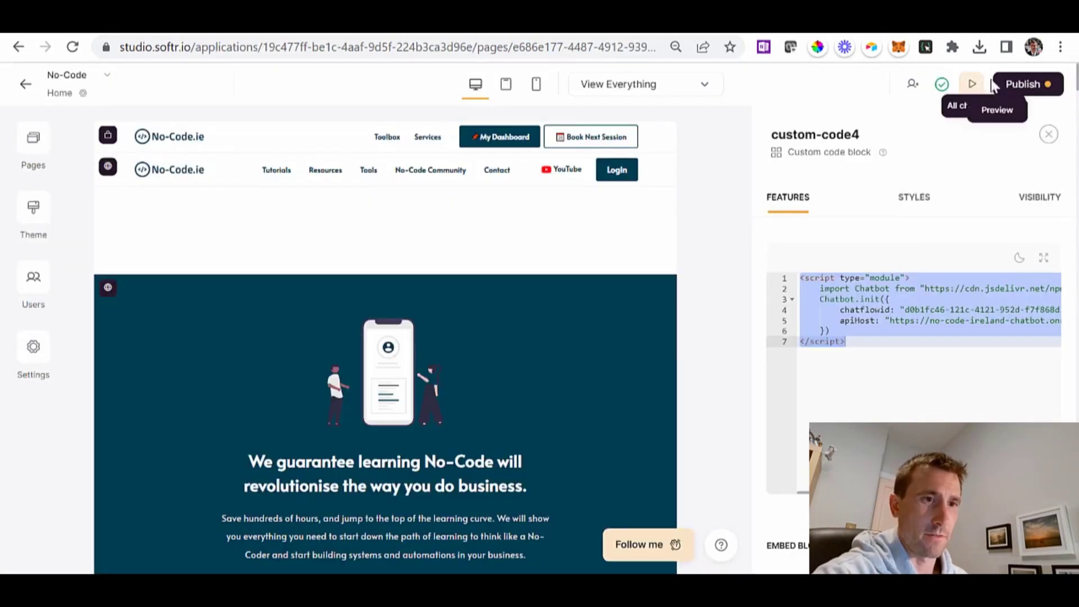
click(1022, 84)
click(925, 317)
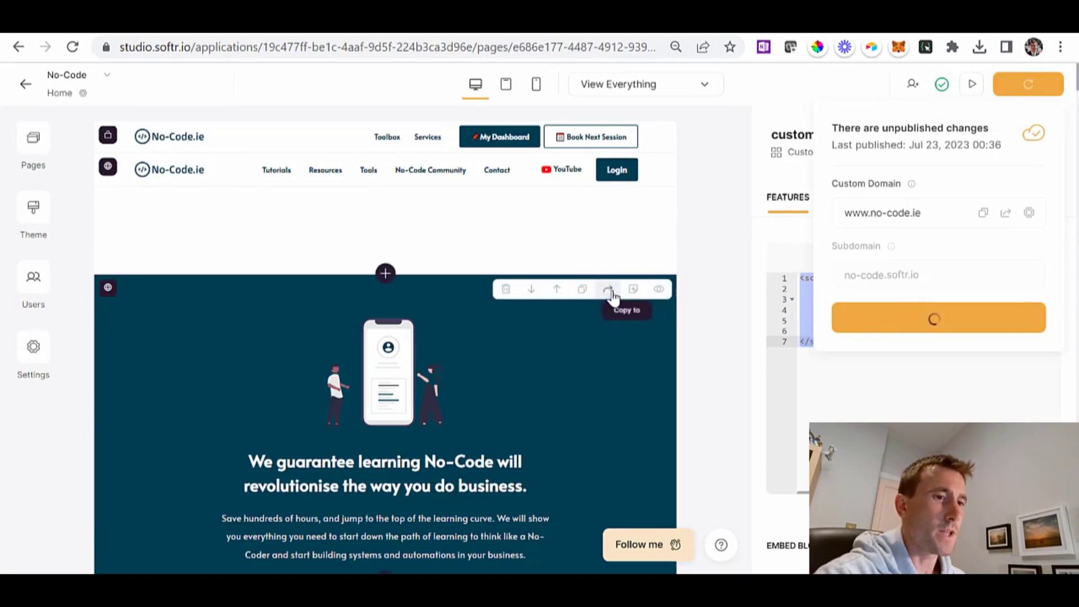
- Set the custom code block's top and bottom padding to 7XS and publish the updates
click(914, 199)
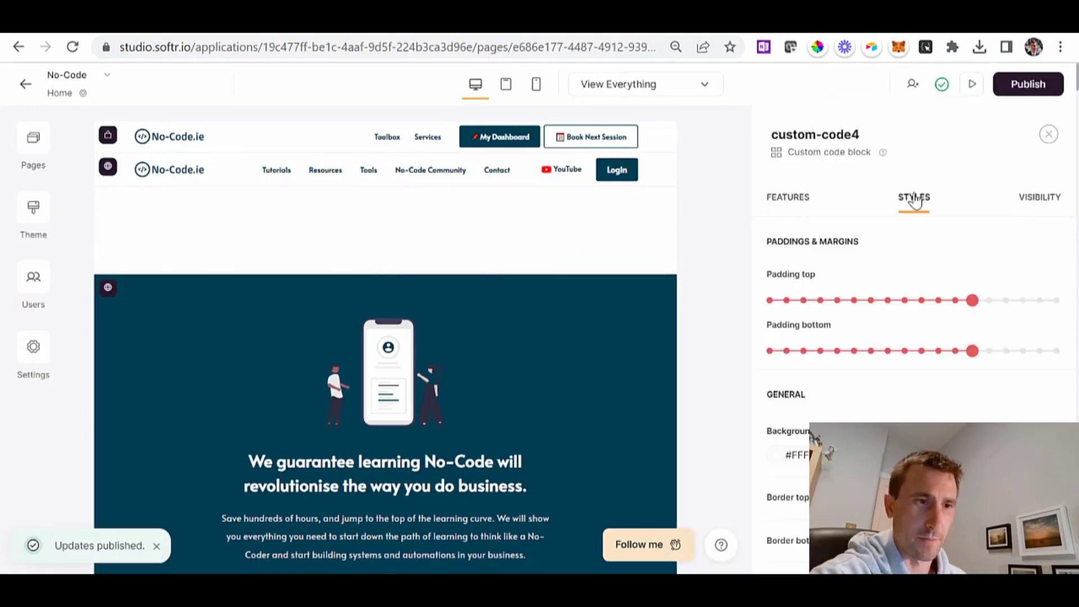
click(788, 302)
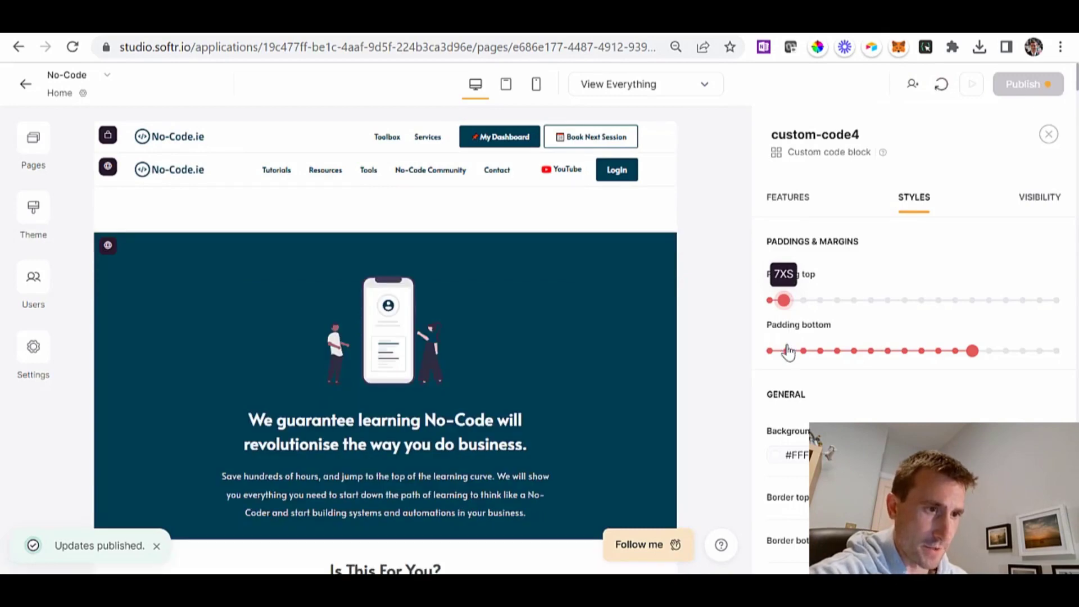
click(784, 351)
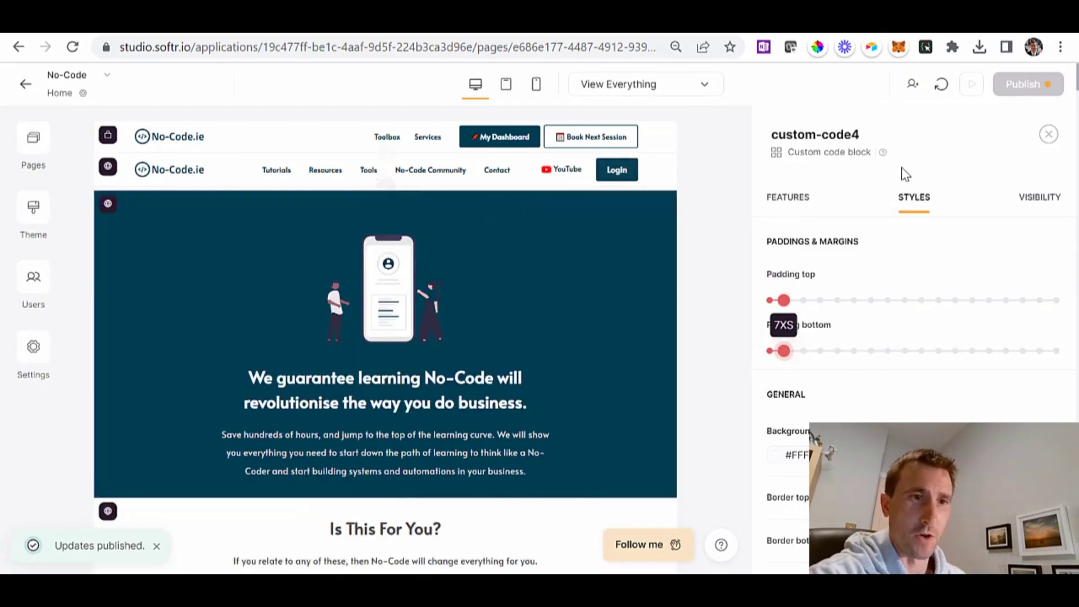
click(1024, 85)
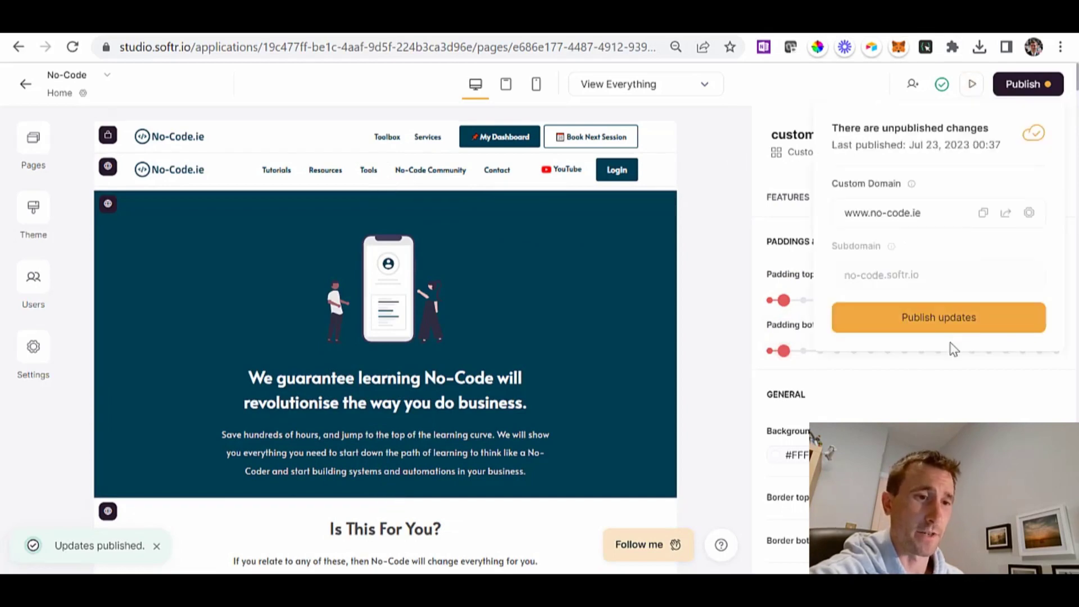
click(937, 319)
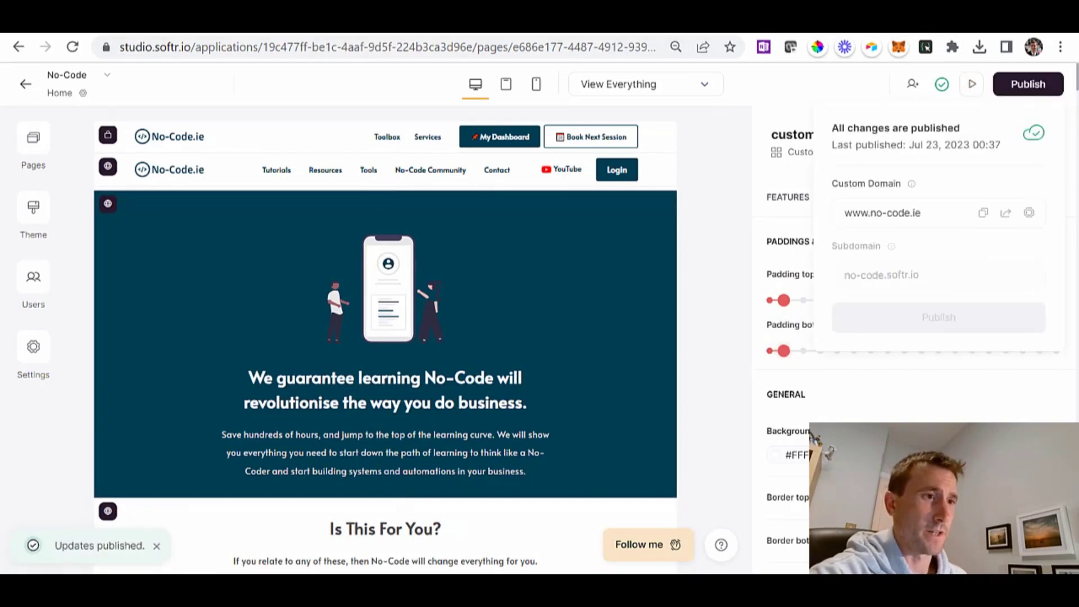
- Switch to the live no-code.ie website and reload it to load the published changes
key(ctrl+Tab)
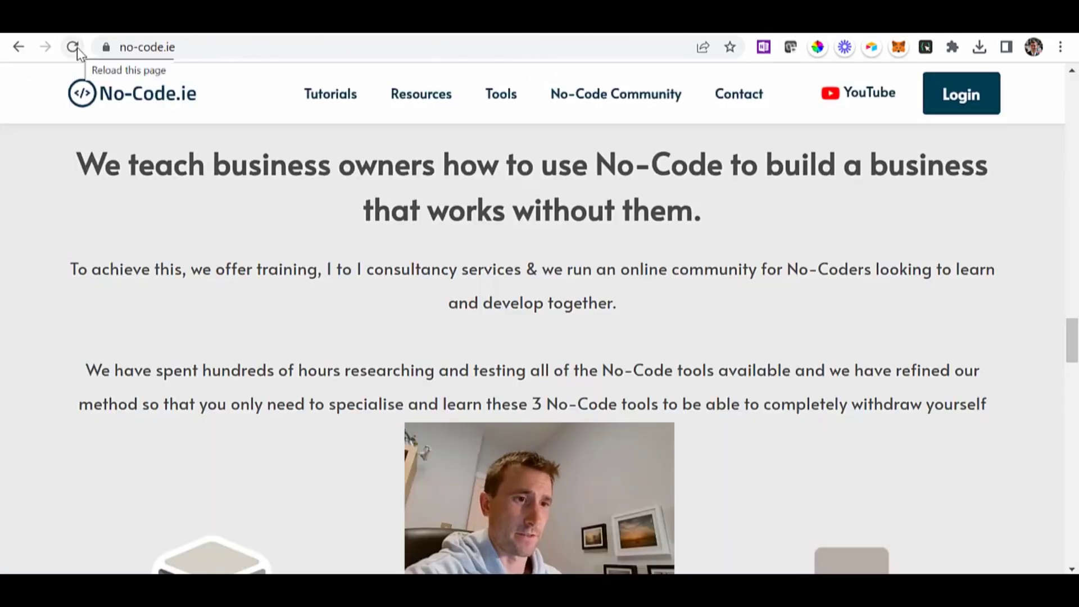
click(77, 48)
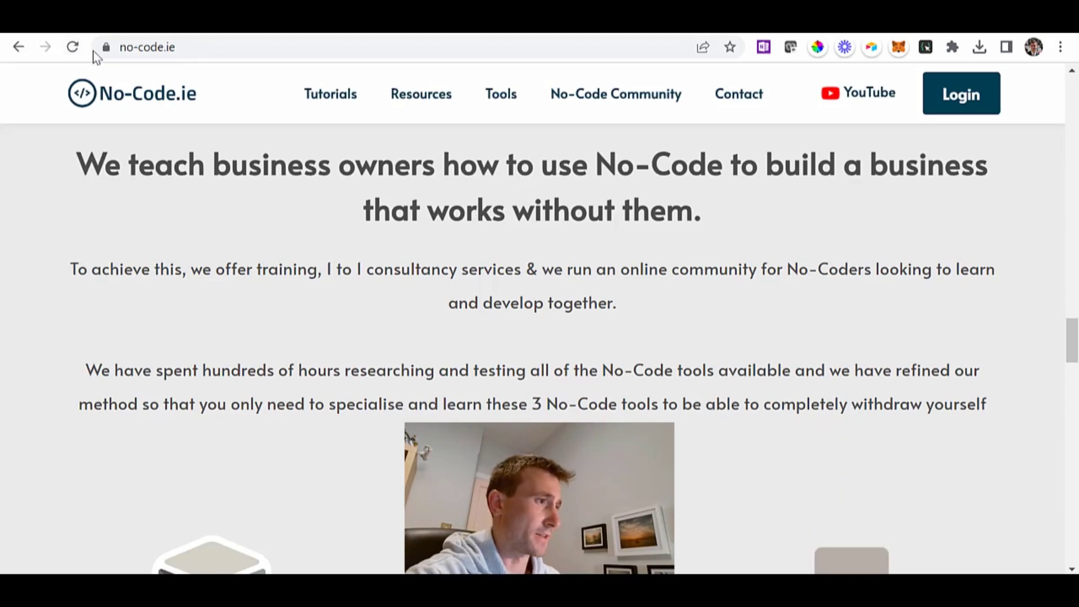
click(72, 47)
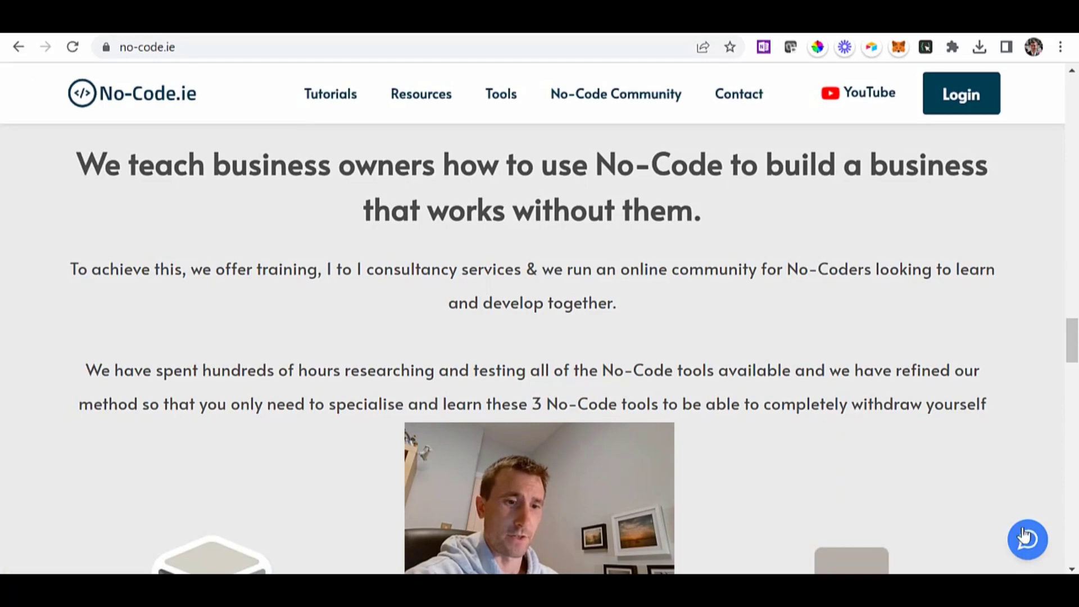
- Open the embedded chatbot on the live site and ask it "What services do you offer?"
click(1025, 537)
click(814, 453)
text(What services do you offer?)
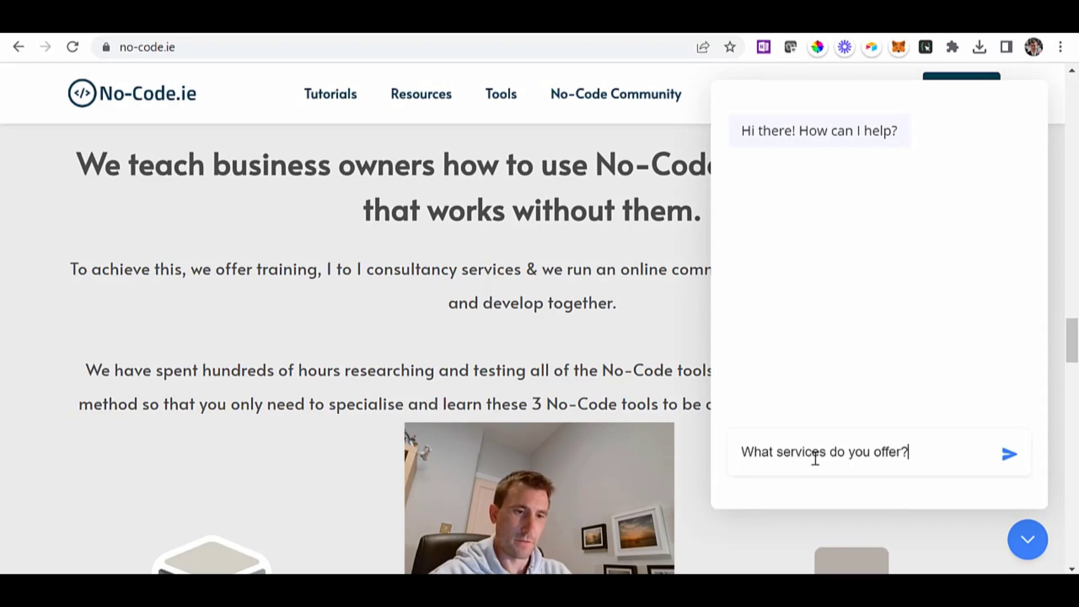
key(Return)
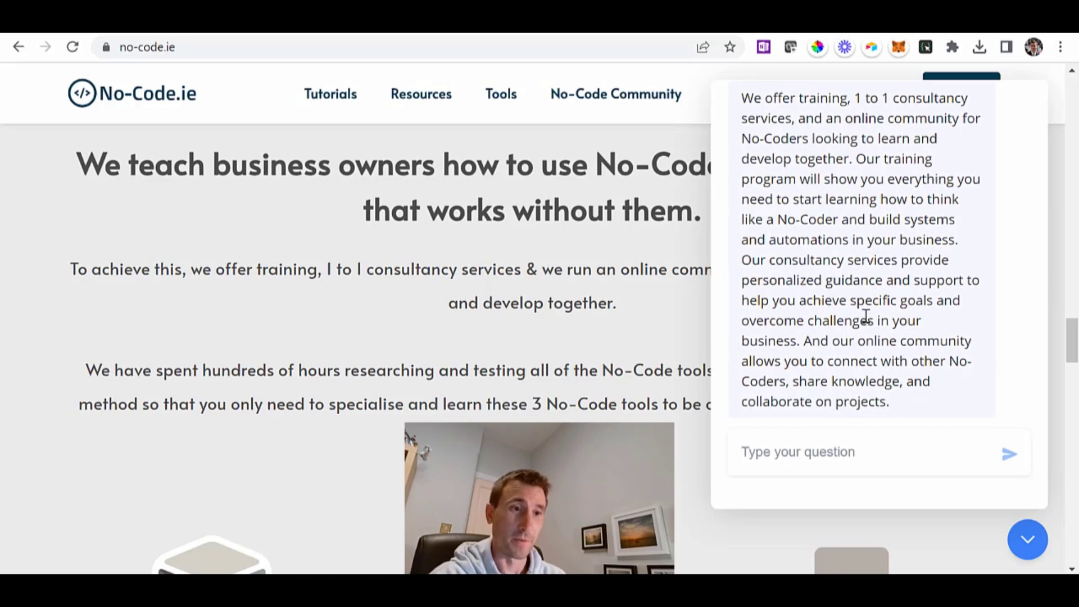
scroll(867, 317, up, 2)
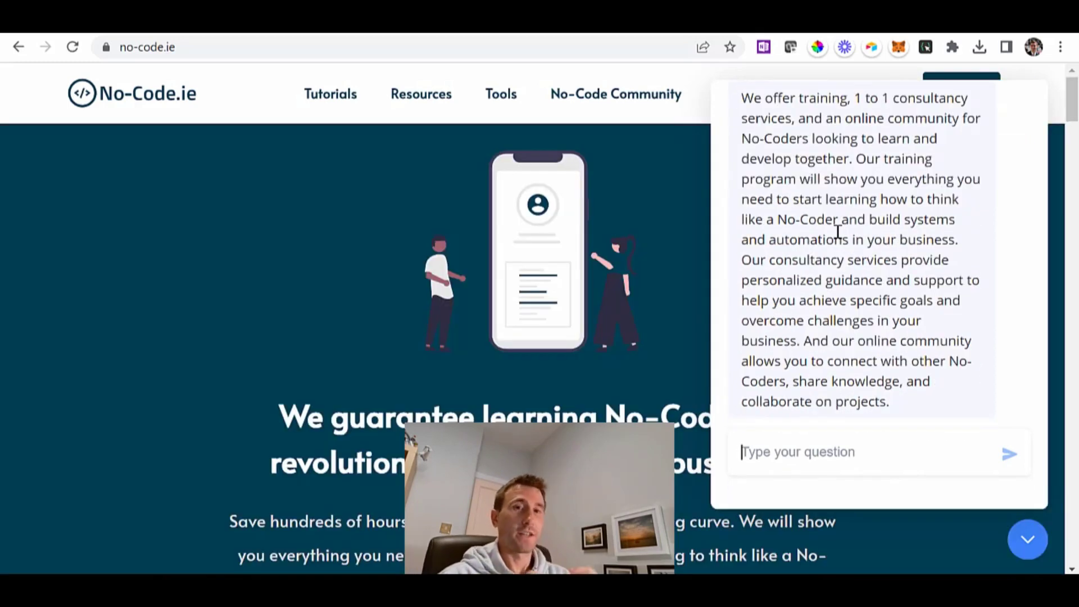